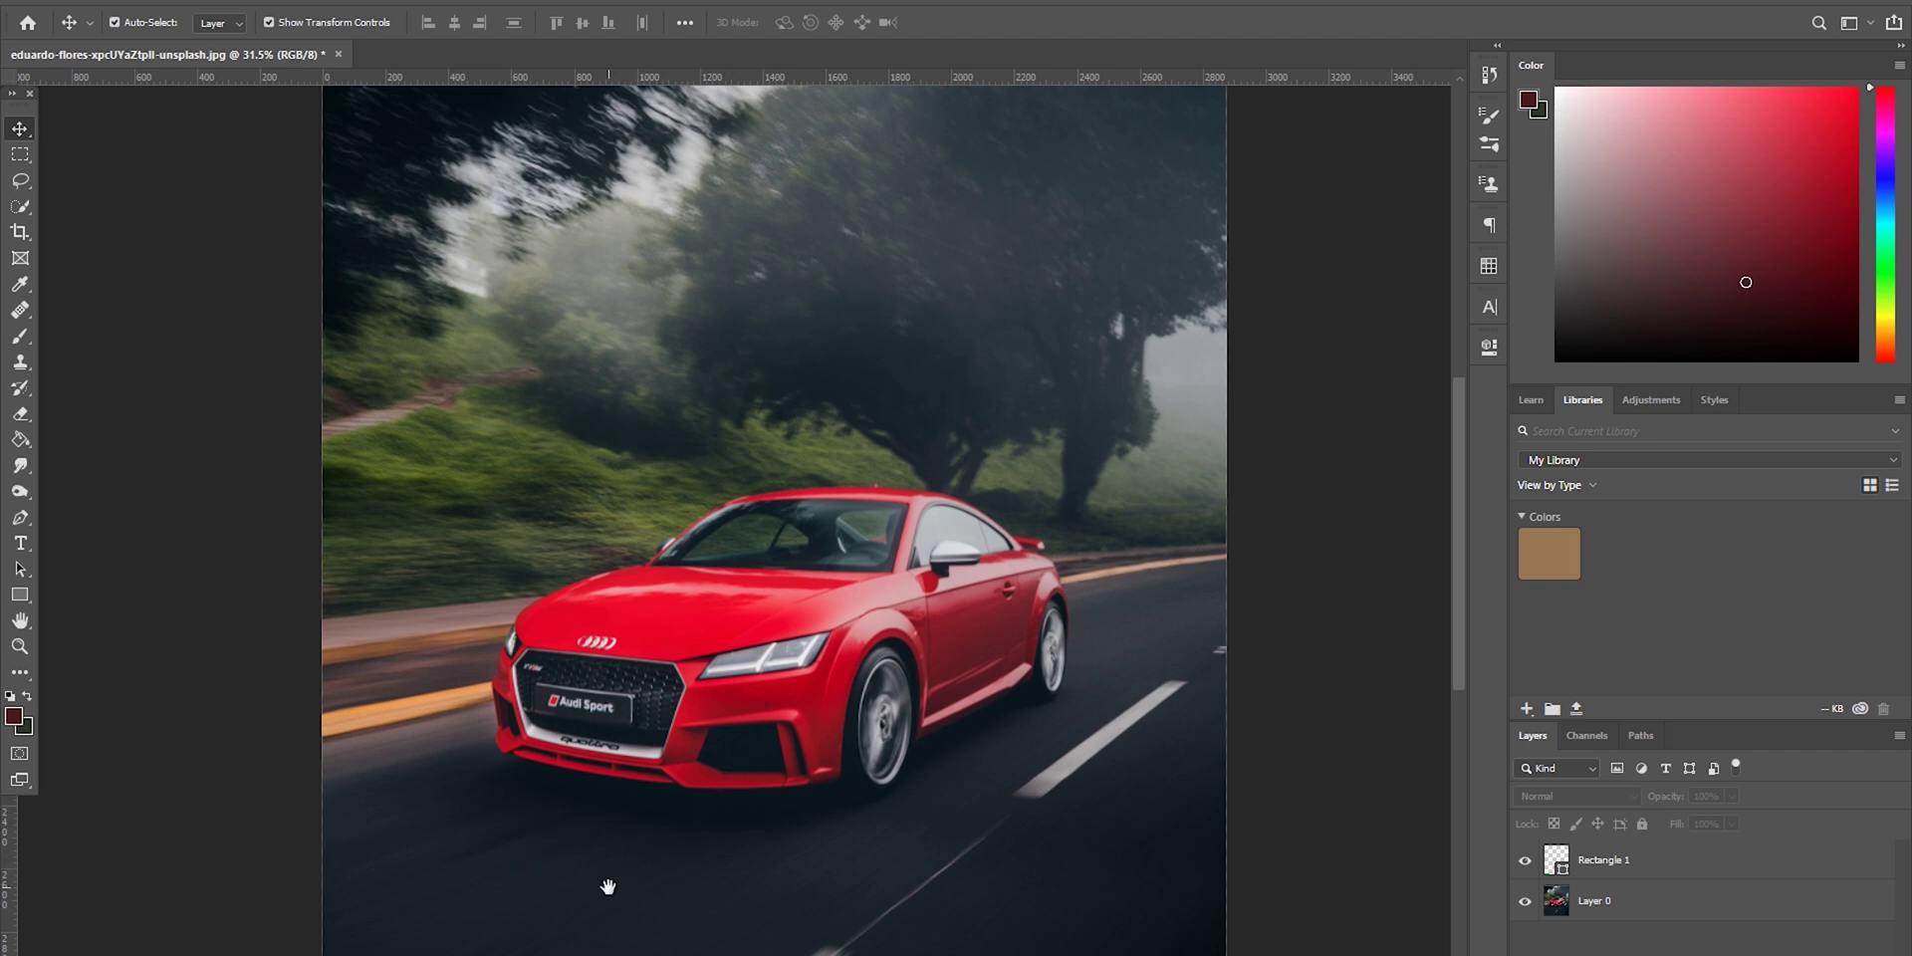
Move the green Rectangle 1 shape to the photo's top-left corner, then select the car photo.
{"action": "scroll", "coordinate": [611, 887], "scroll_direction": "down", "scroll_amount": 3}
{"action": "left_click", "coordinate": [1603, 859]}
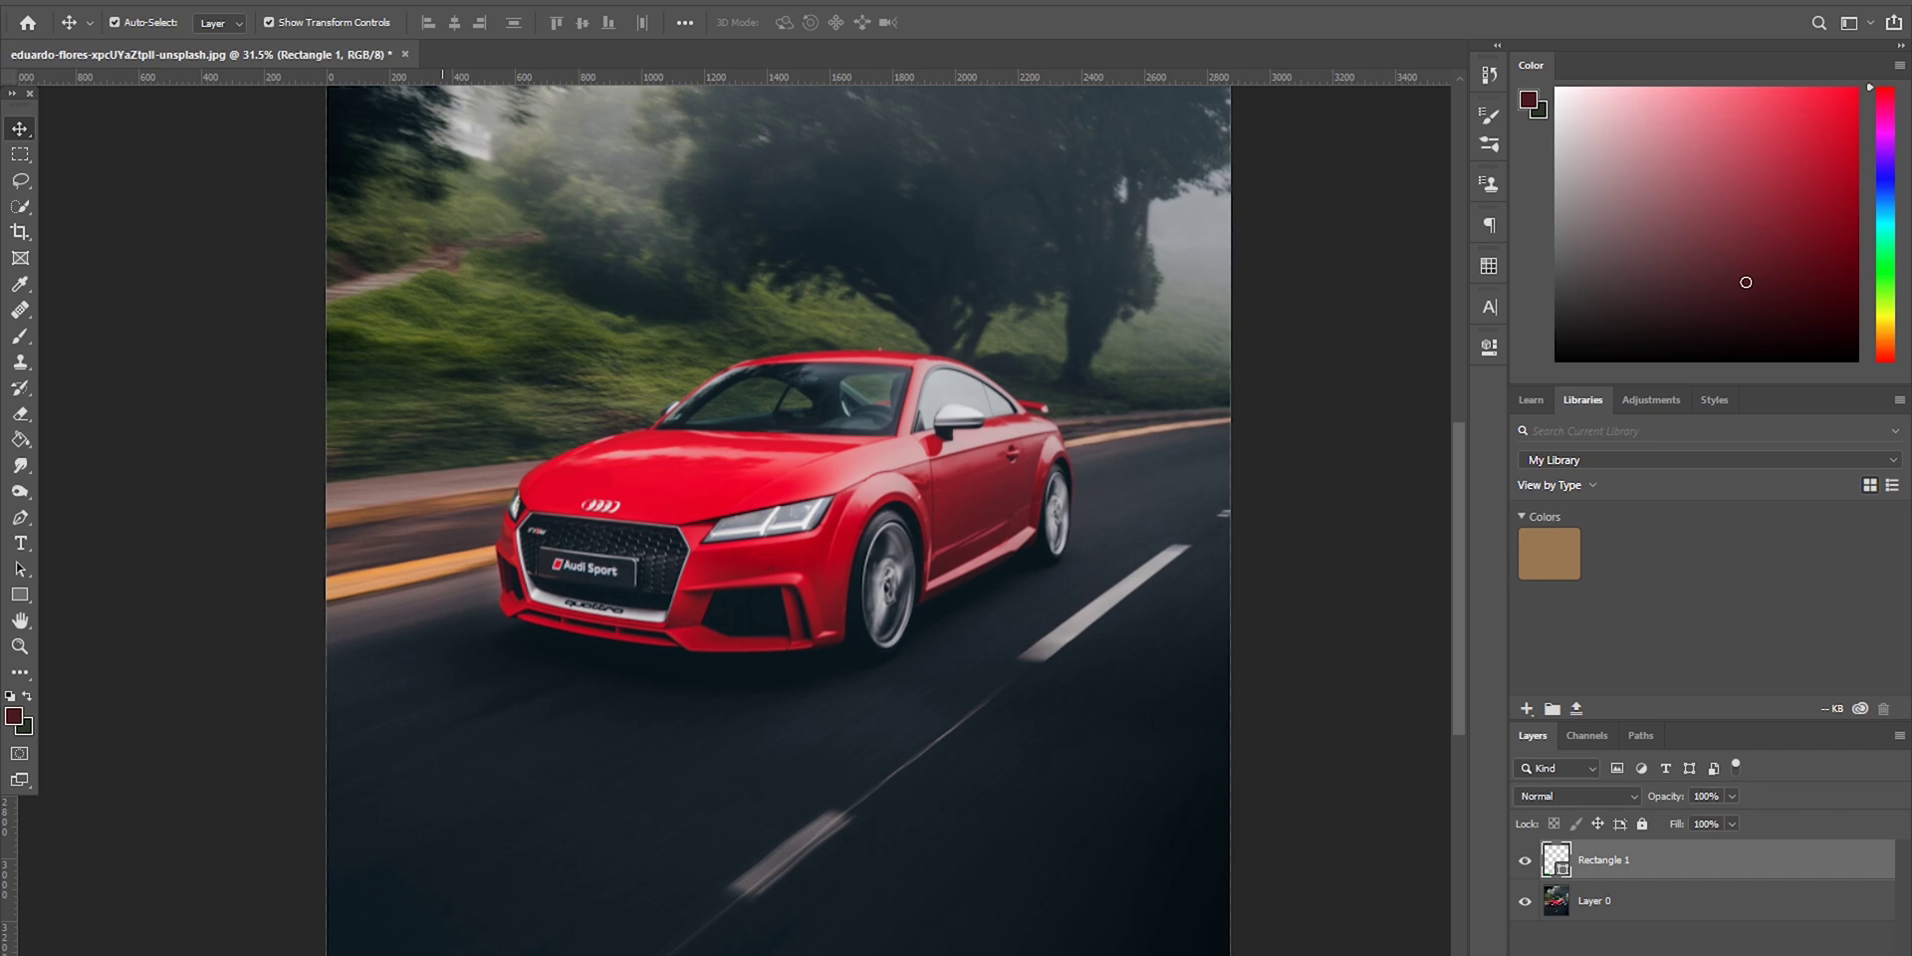
{"action": "left_click_drag", "start_coordinate": [508, 951], "coordinate": [502, 128]}
{"action": "left_click", "coordinate": [620, 323]}
{"action": "scroll", "coordinate": [620, 322], "scroll_direction": "up", "scroll_amount": 2}
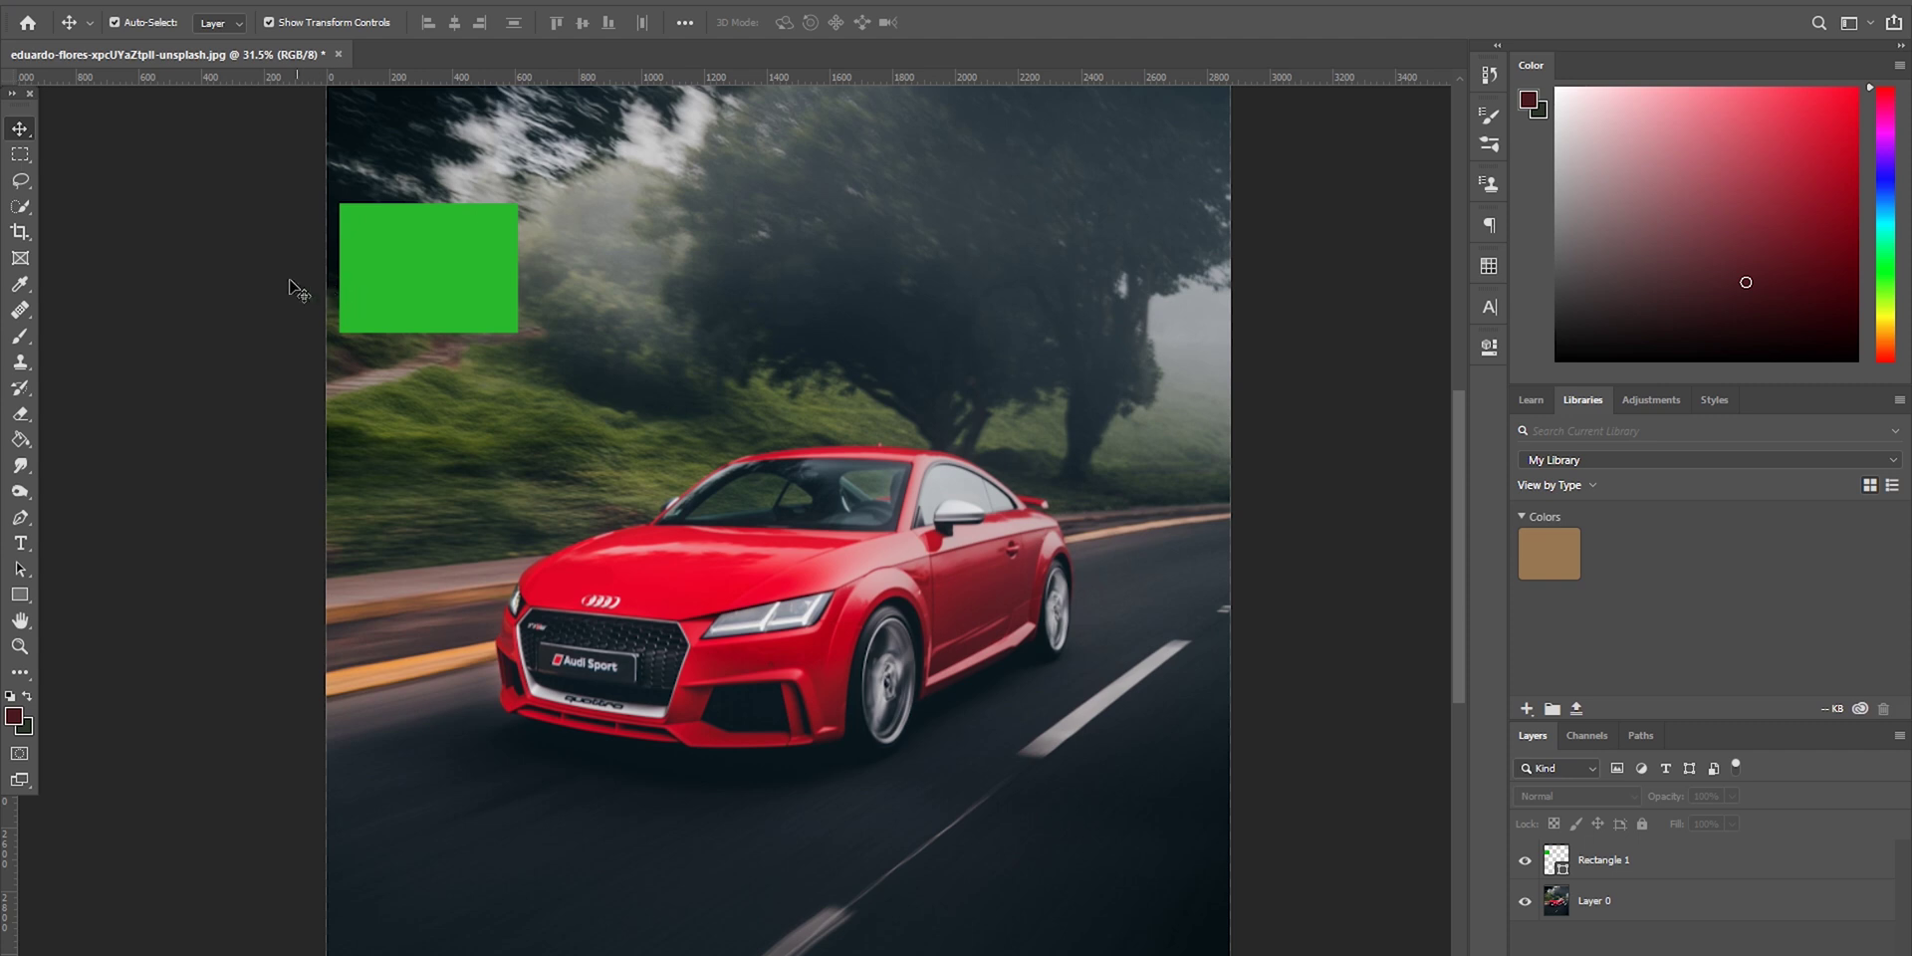
Set the rectangle shape's fill colour to green 58b368 in the Color Picker.
{"action": "left_click", "coordinate": [30, 599]}
{"action": "left_click", "coordinate": [228, 24]}
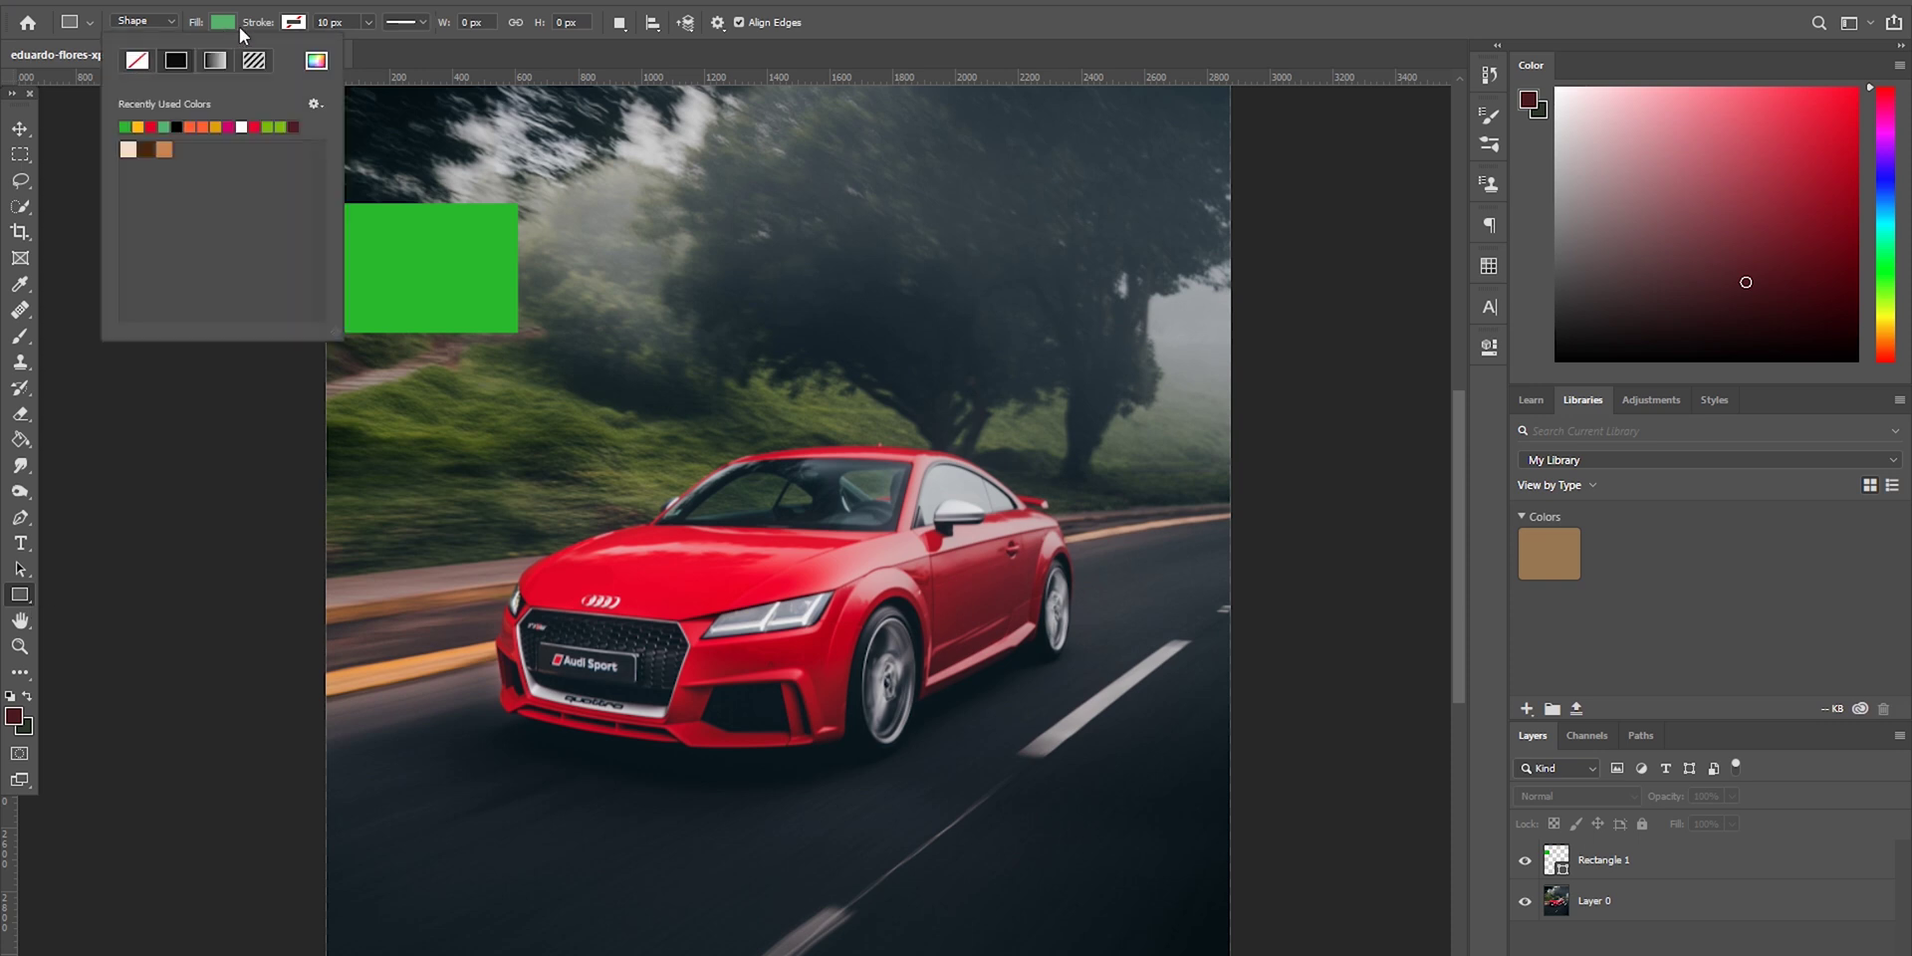
{"action": "left_click", "coordinate": [303, 63]}
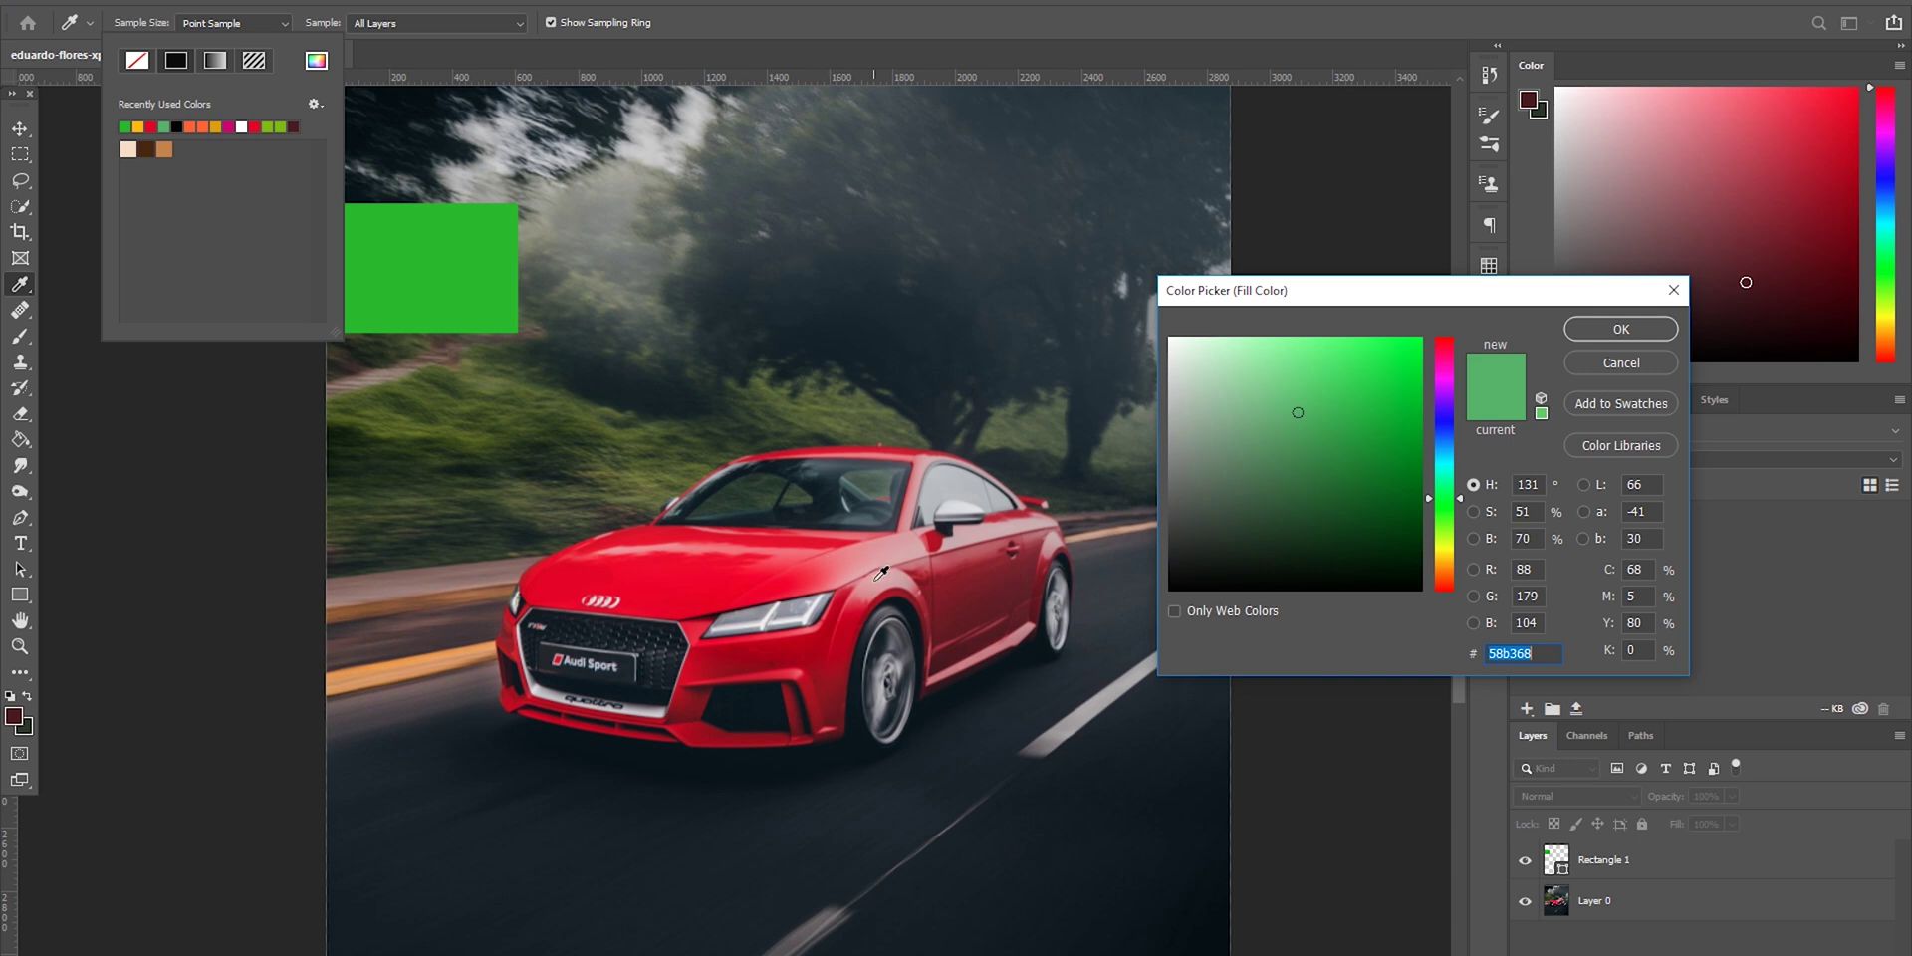
{"action": "left_click", "coordinate": [1647, 337]}
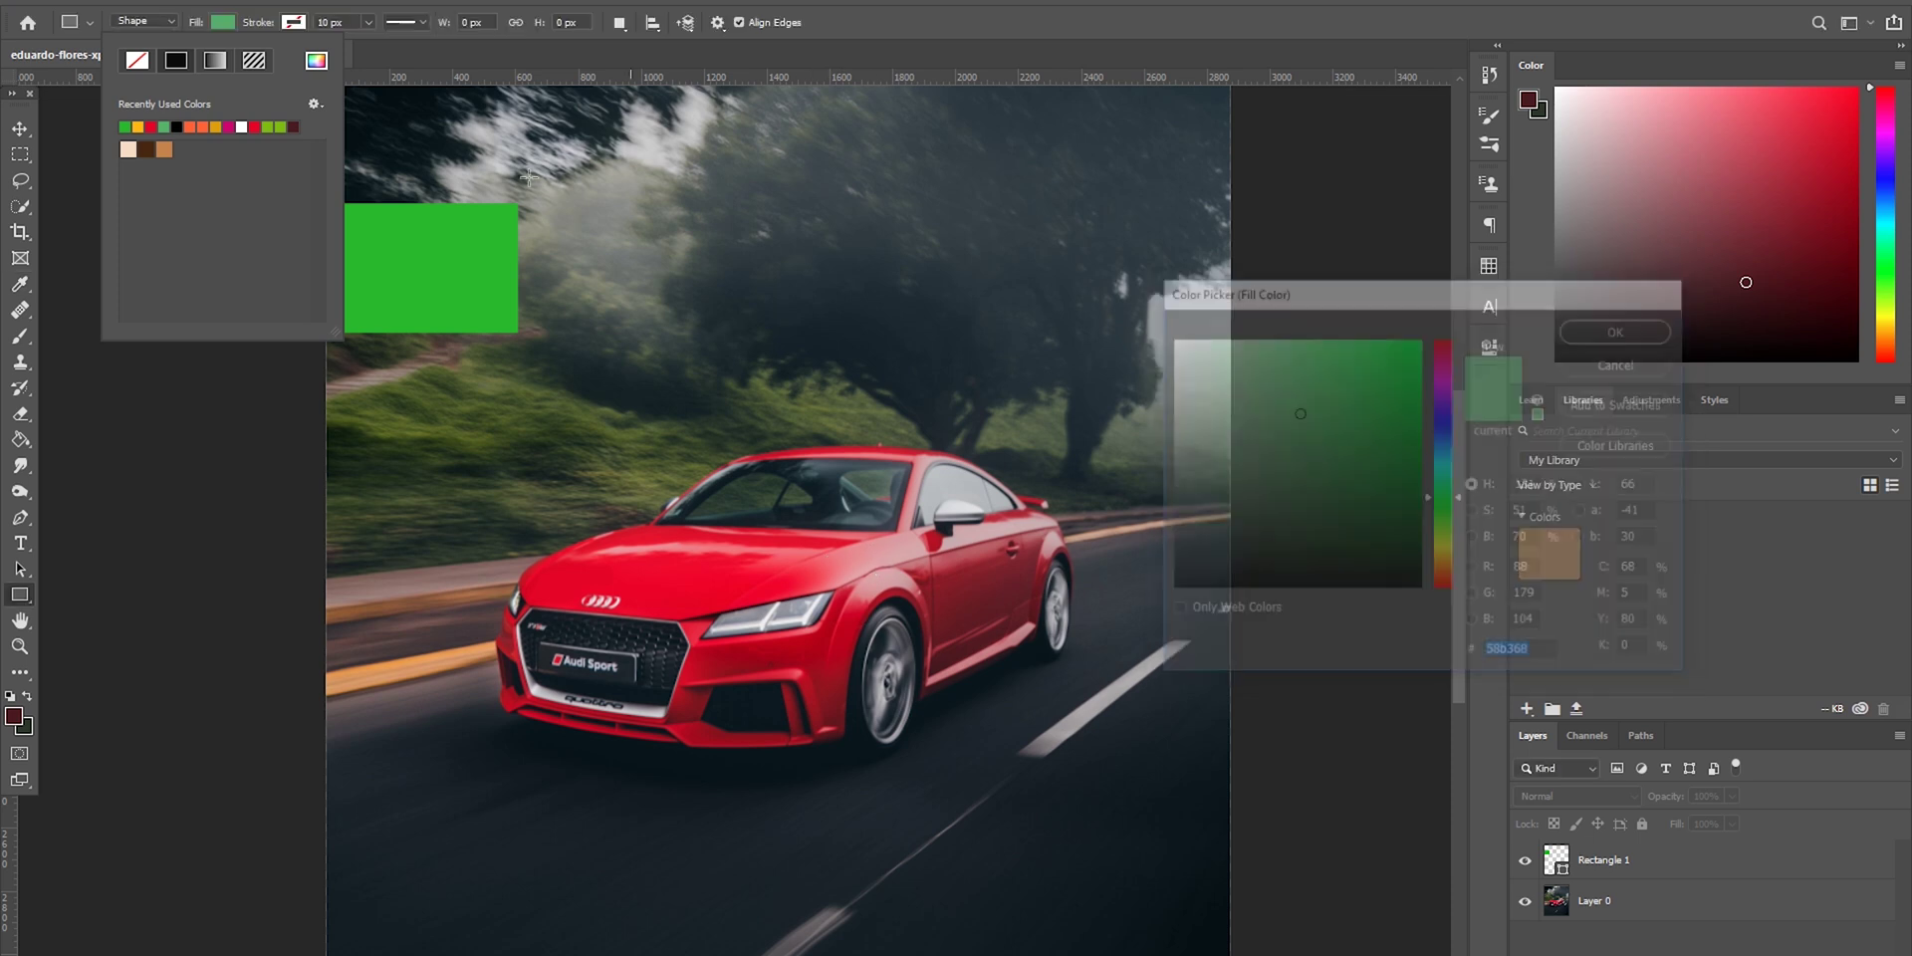
{"action": "left_click_drag", "start_coordinate": [27, 177], "coordinate": [149, 180]}
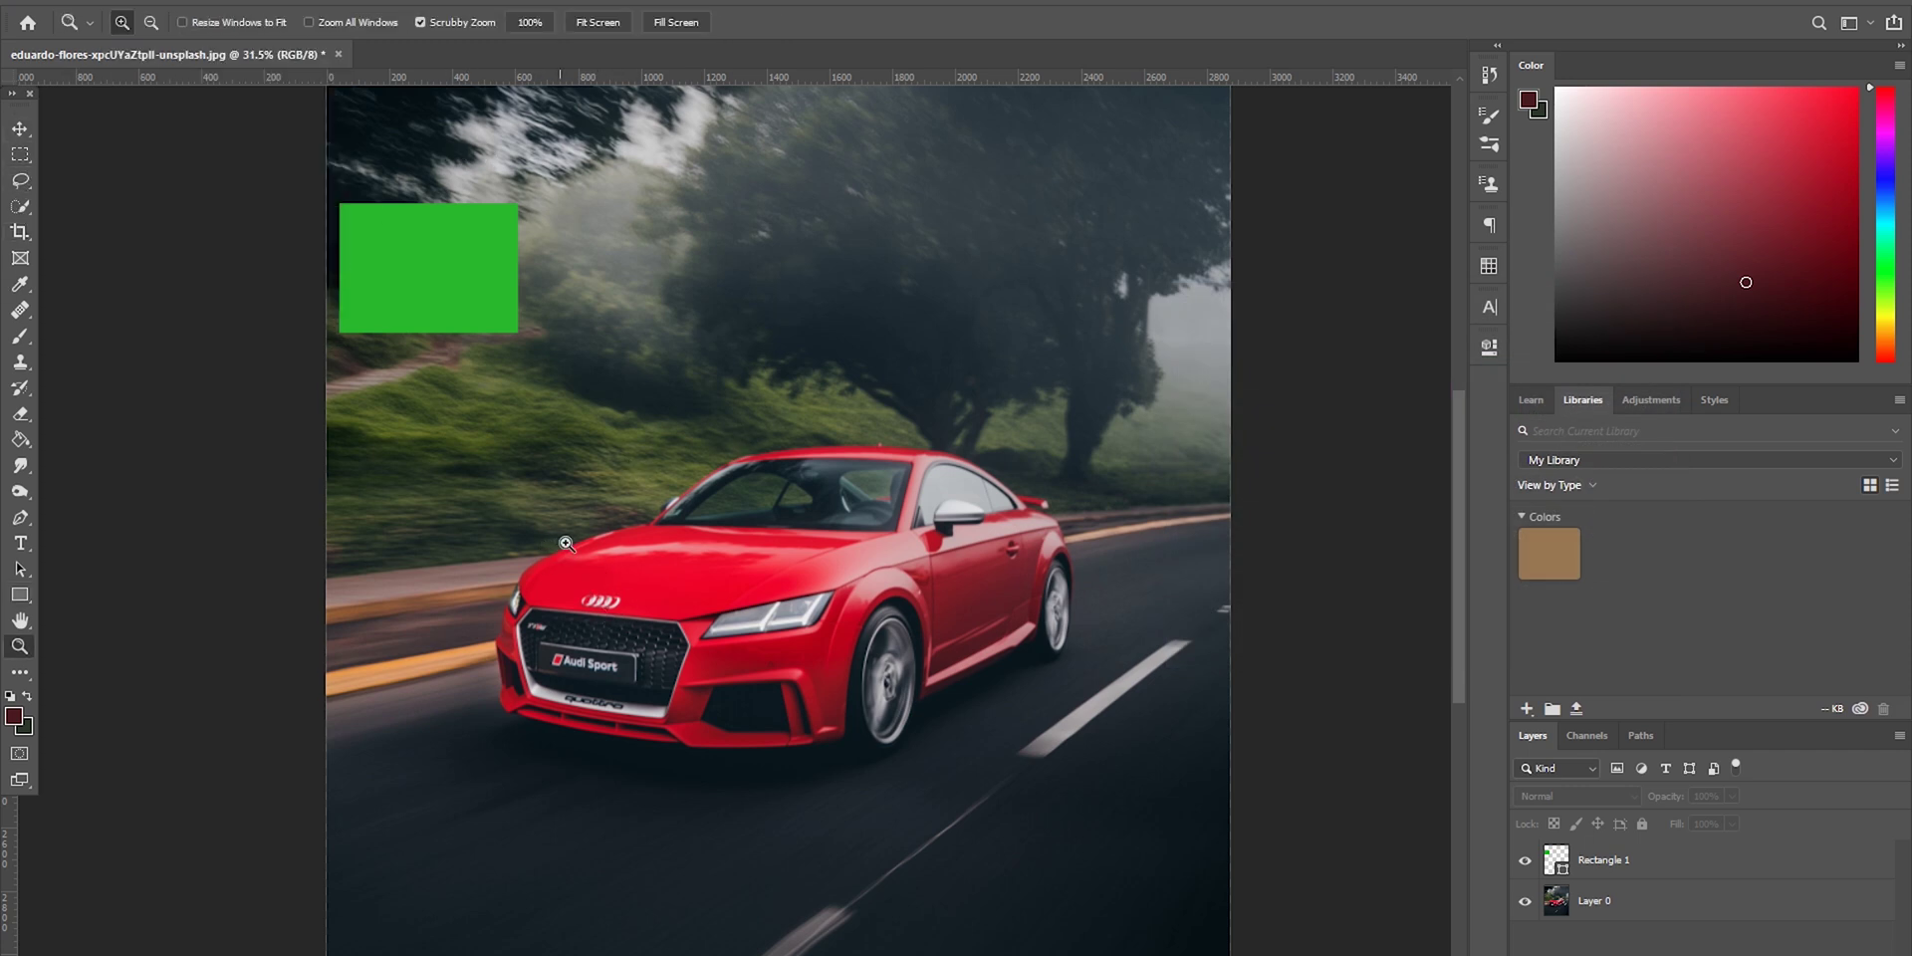
Lasso a patch of the red hood and copy it to a new Layer 1 with Ctrl+J.
{"action": "scroll", "coordinate": [596, 598], "scroll_direction": "up", "scroll_amount": 3}
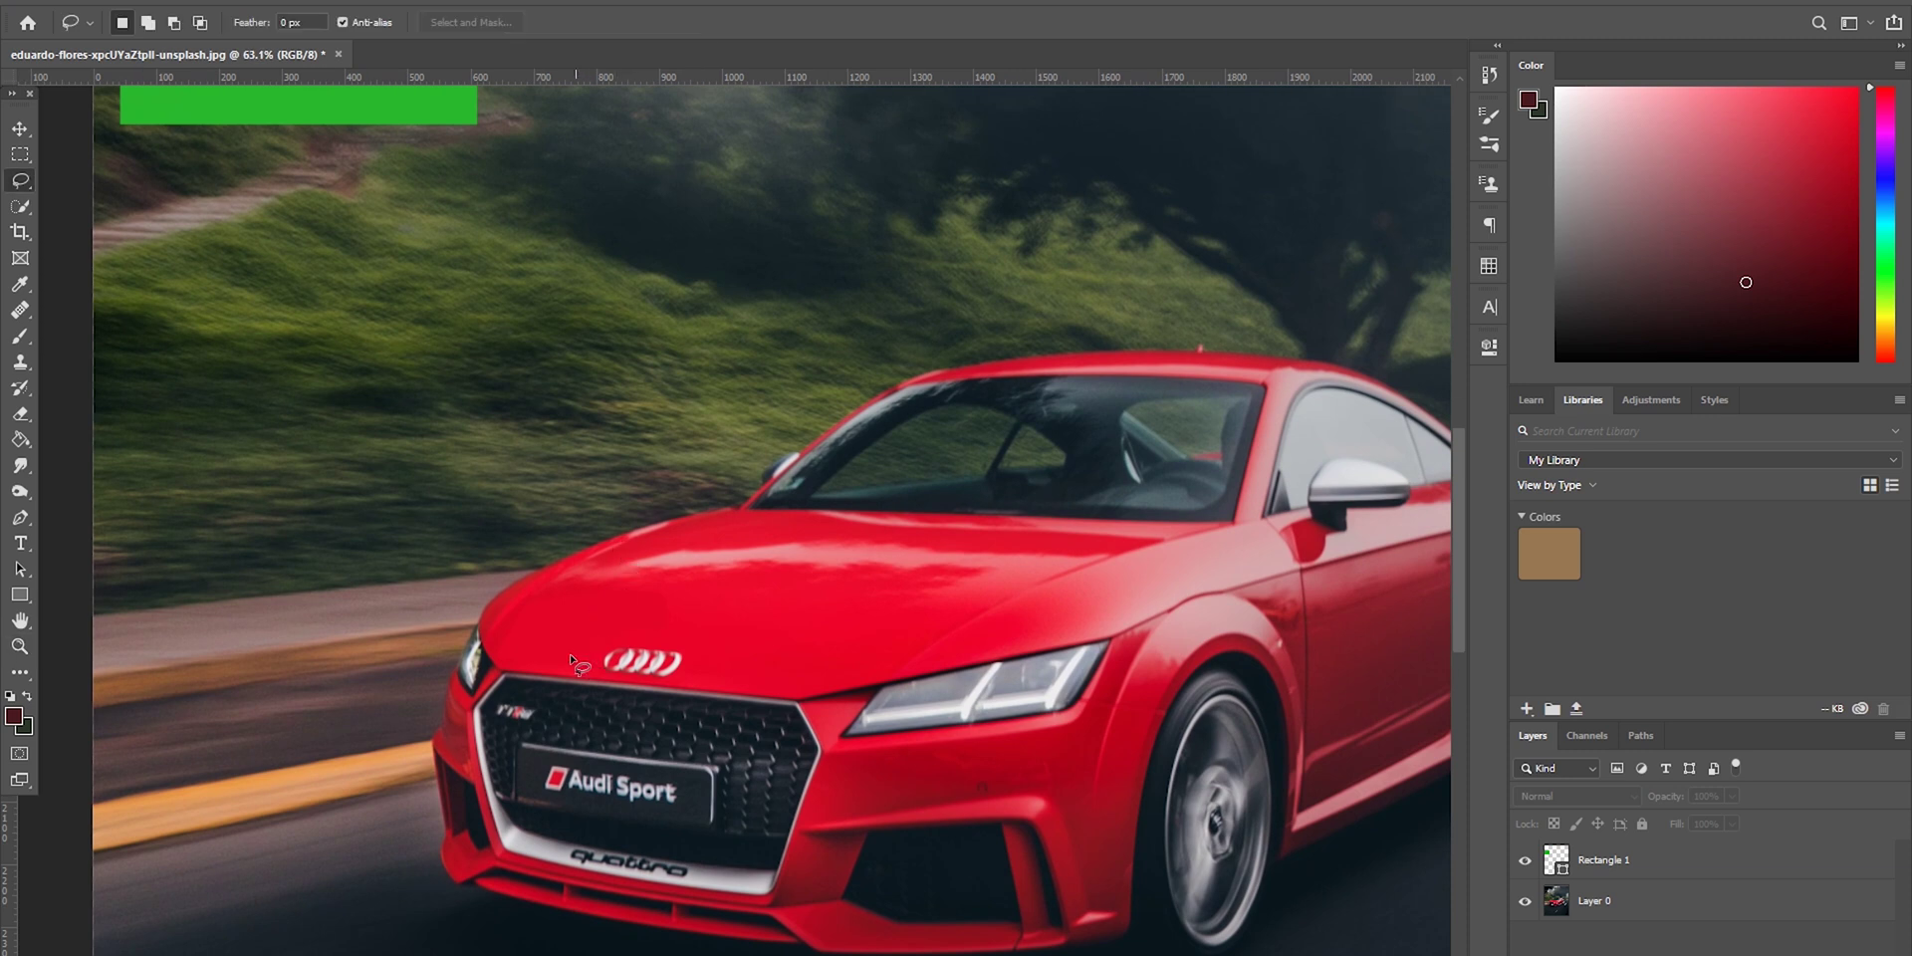
{"action": "mouse_move", "coordinate": [503, 660]}
{"action": "left_mouse_down"}
{"action": "mouse_move", "coordinate": [537, 611]}
{"action": "mouse_move", "coordinate": [680, 609]}
{"action": "mouse_move", "coordinate": [679, 629]}
{"action": "mouse_move", "coordinate": [584, 667]}
{"action": "mouse_move", "coordinate": [526, 665]}
{"action": "left_mouse_up"}
{"action": "key", "text": "v"}
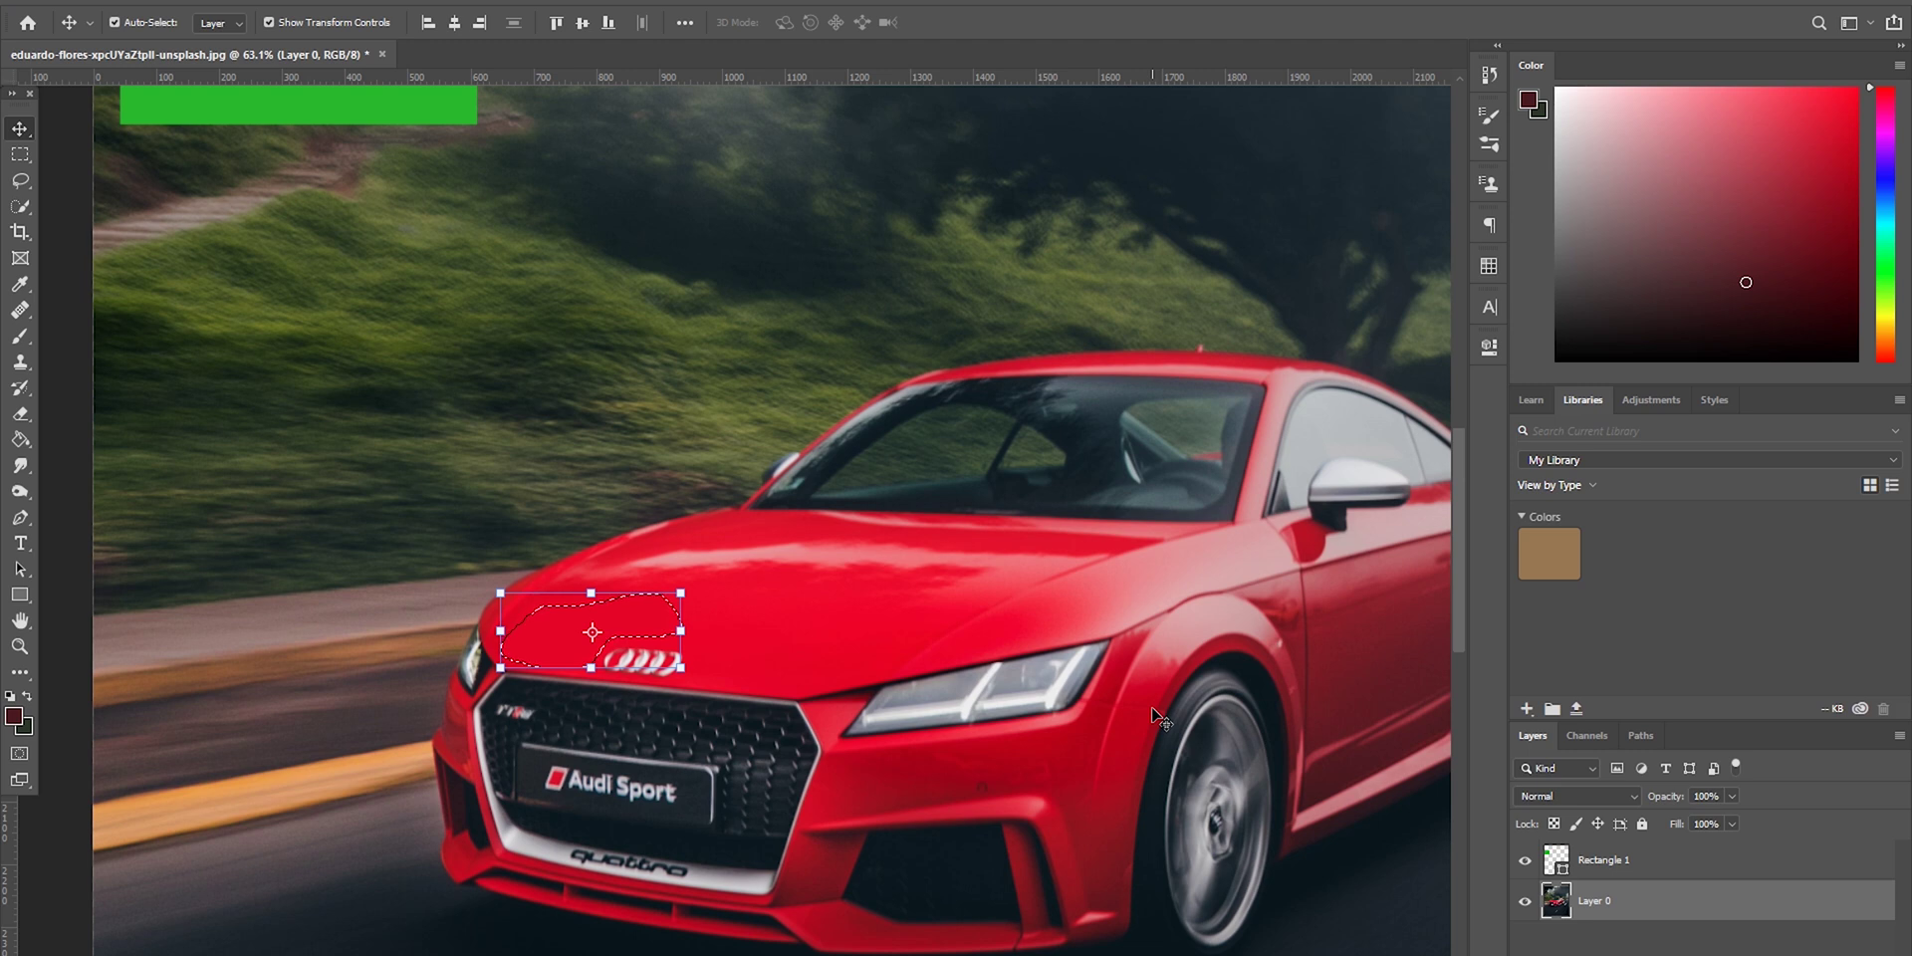
{"action": "key", "text": "ctrl+j"}
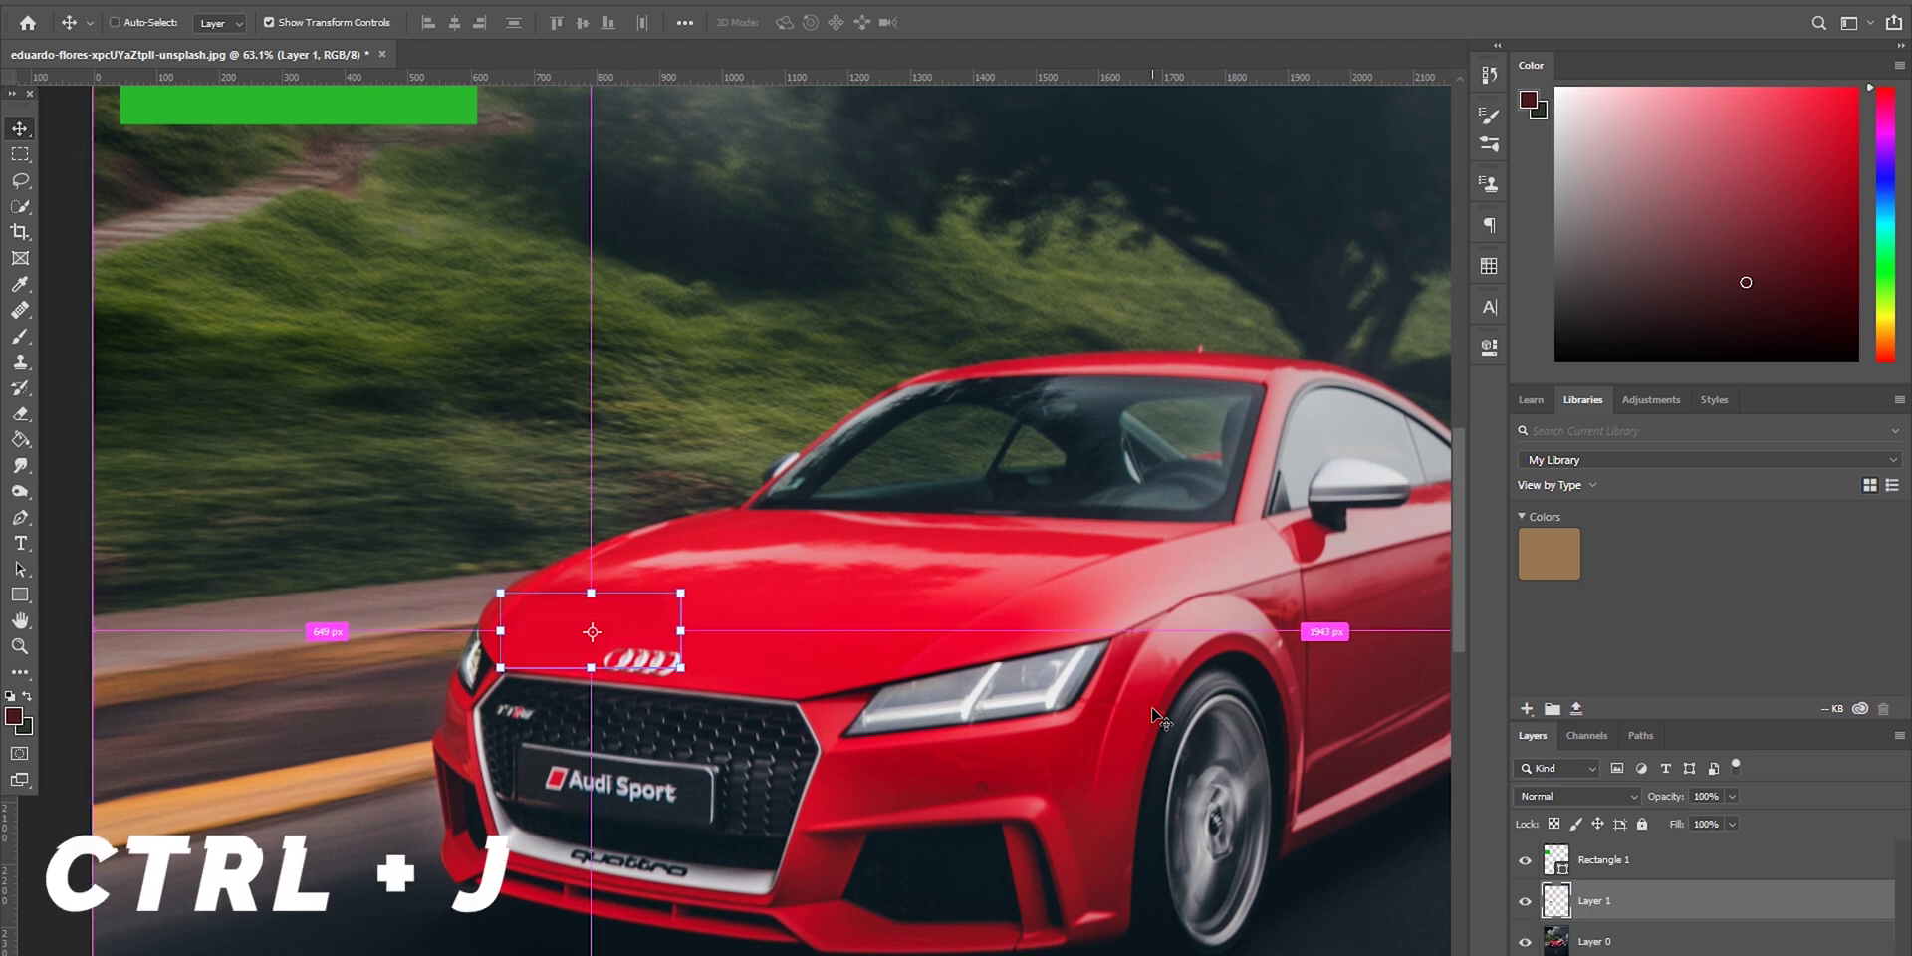
Toggle the car photo and Layer 1 visibility to check the copy, then load Layer 1's outline as a selection.
{"action": "left_click", "coordinate": [1525, 941]}
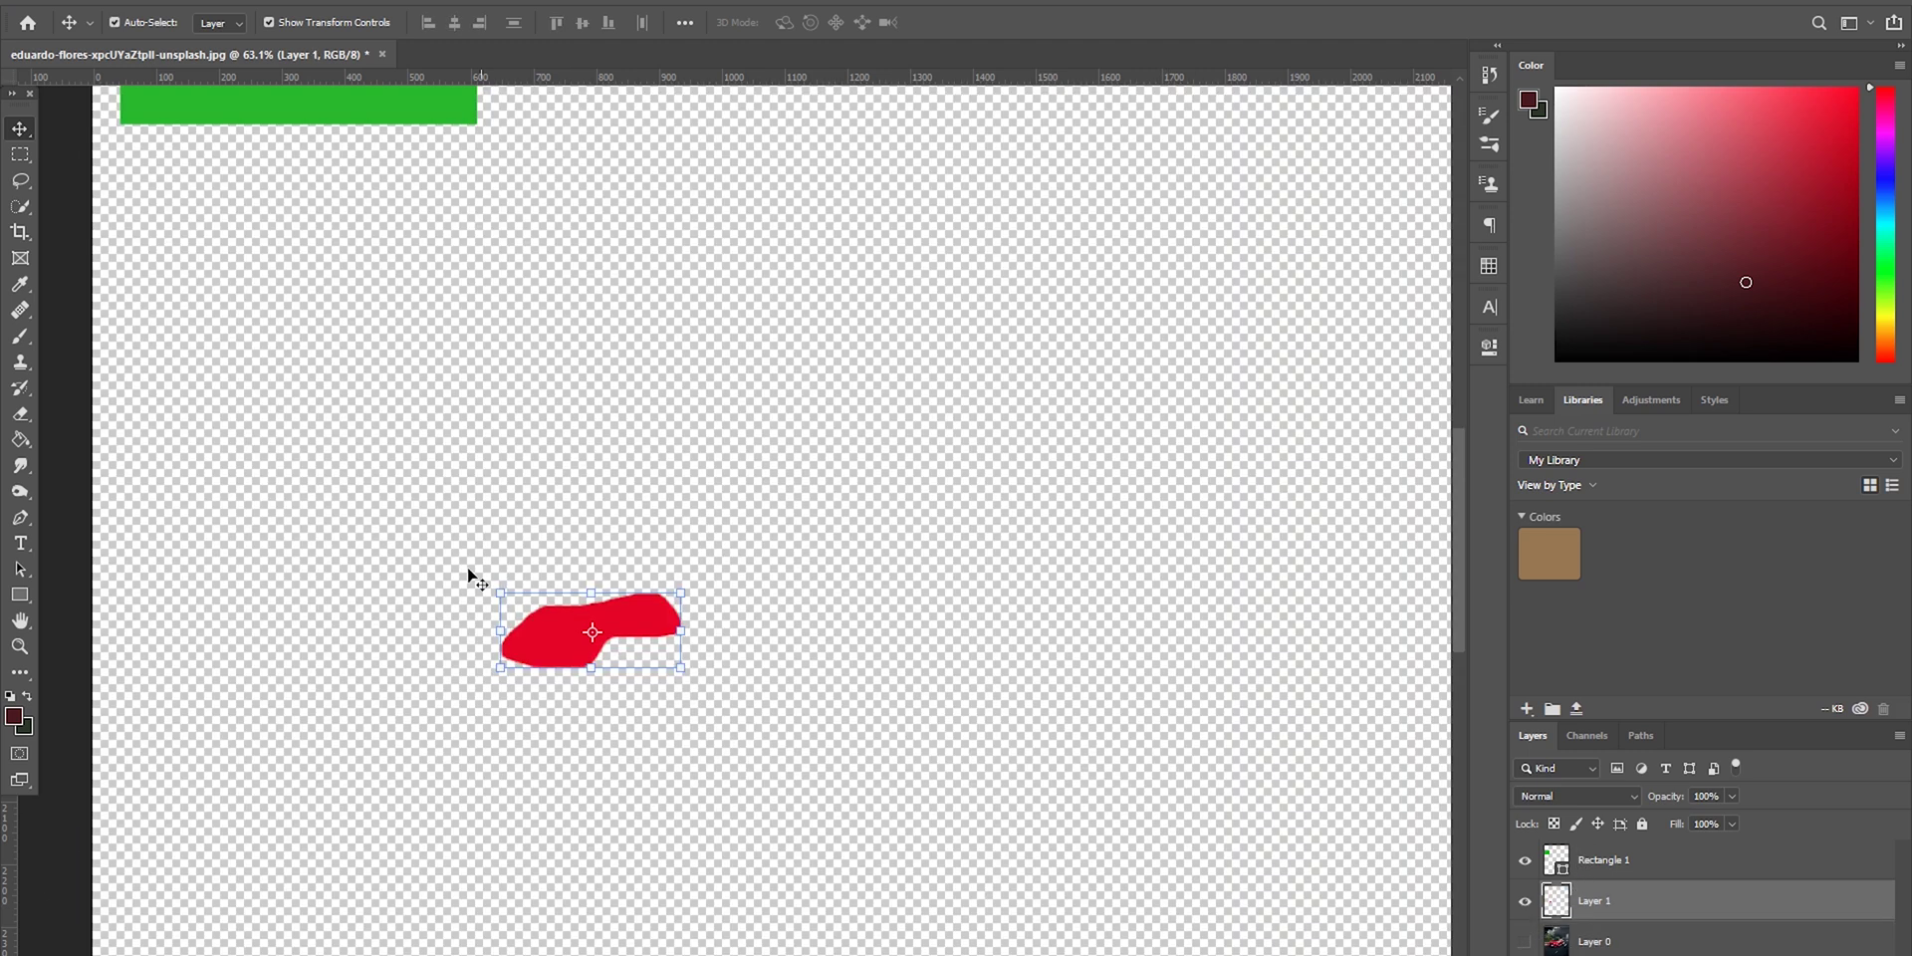
{"action": "left_click", "coordinate": [1524, 901]}
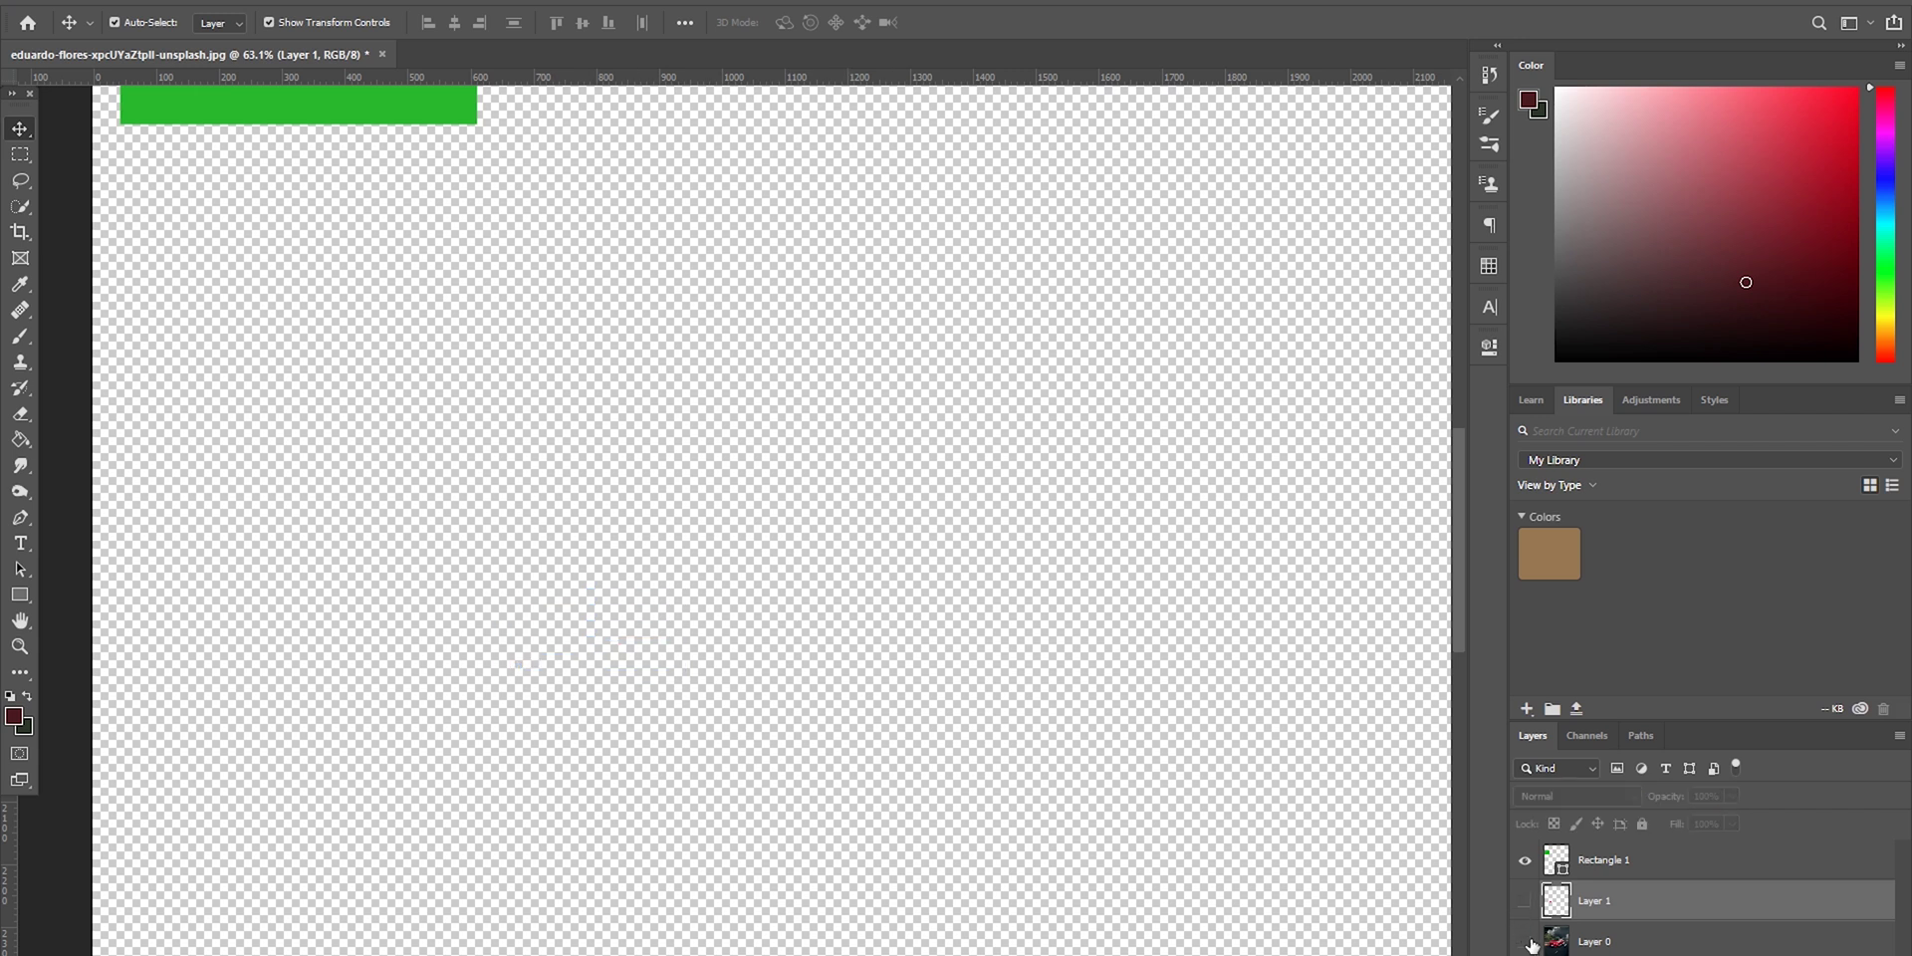
{"action": "left_click", "coordinate": [1525, 941]}
{"action": "left_click", "coordinate": [1525, 941]}
{"action": "left_click", "coordinate": [1524, 902]}
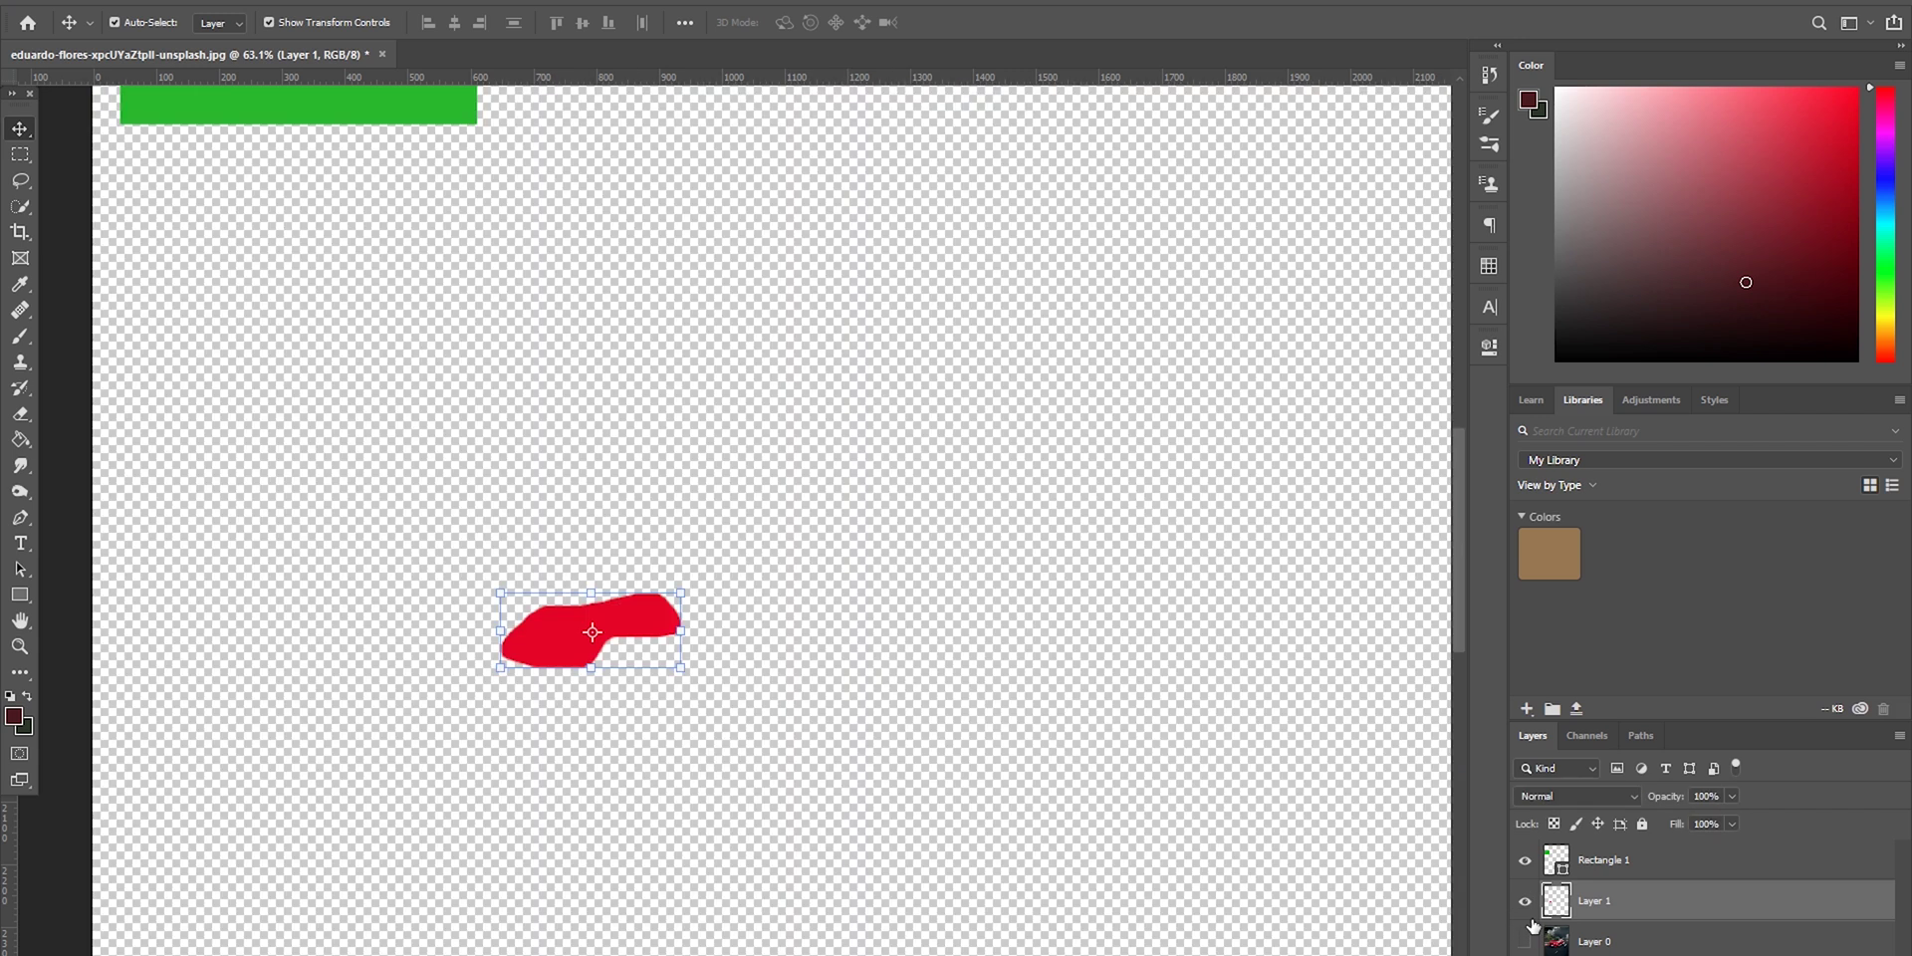
{"action": "left_click", "coordinate": [1524, 941]}
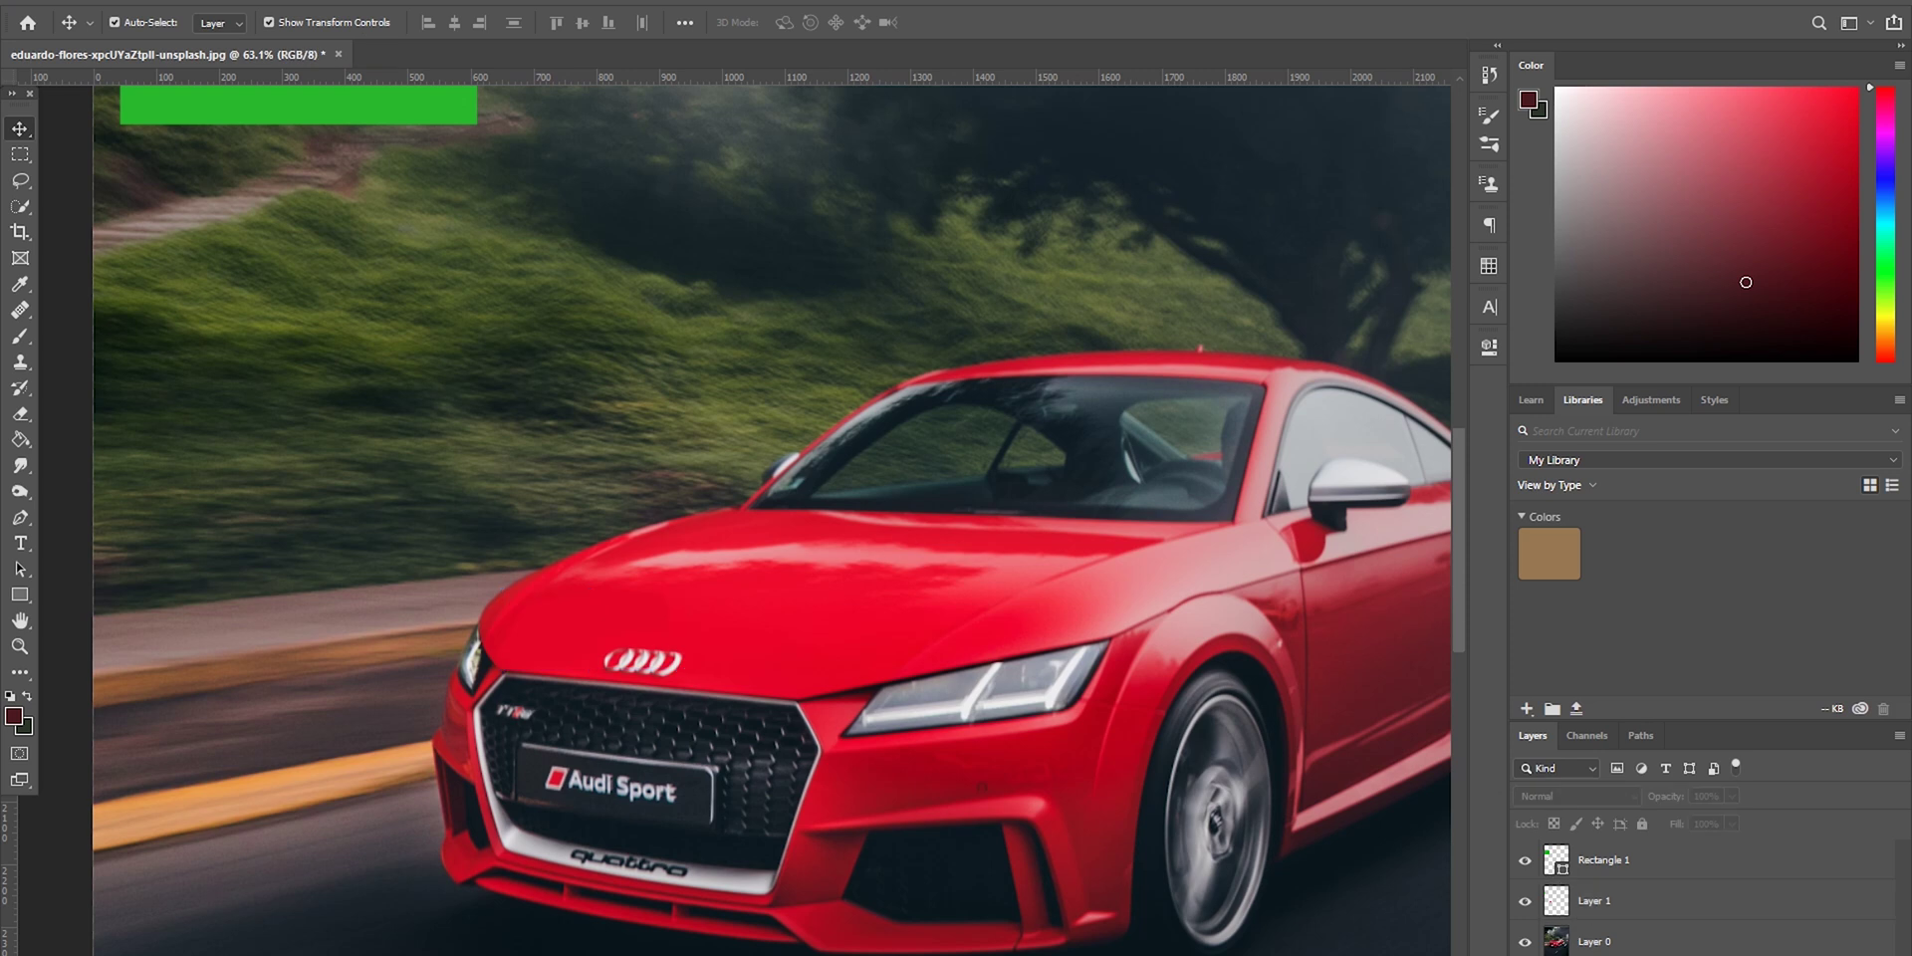
{"action": "key", "text": "ctrl"}
{"action": "left_click", "coordinate": [1596, 903]}
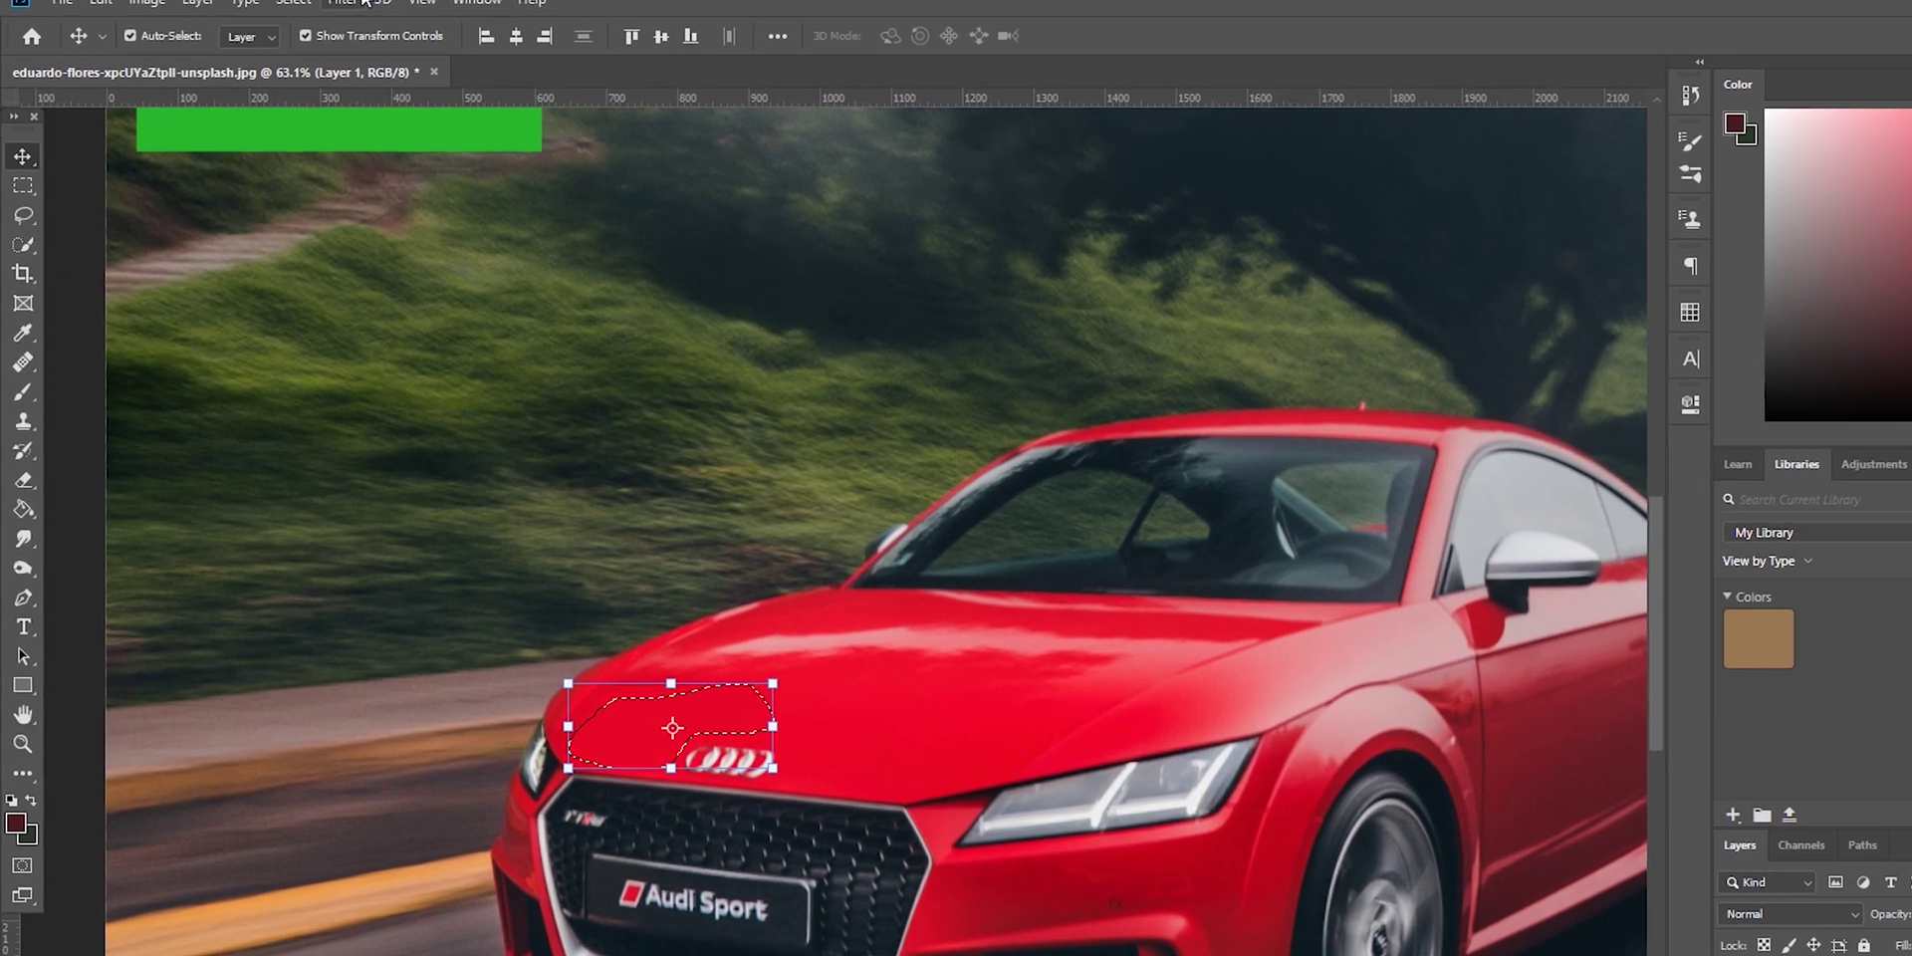
Apply Blur > Average to the hood patch, deselect, and leave the car photo hidden.
{"action": "left_click", "coordinate": [360, 2]}
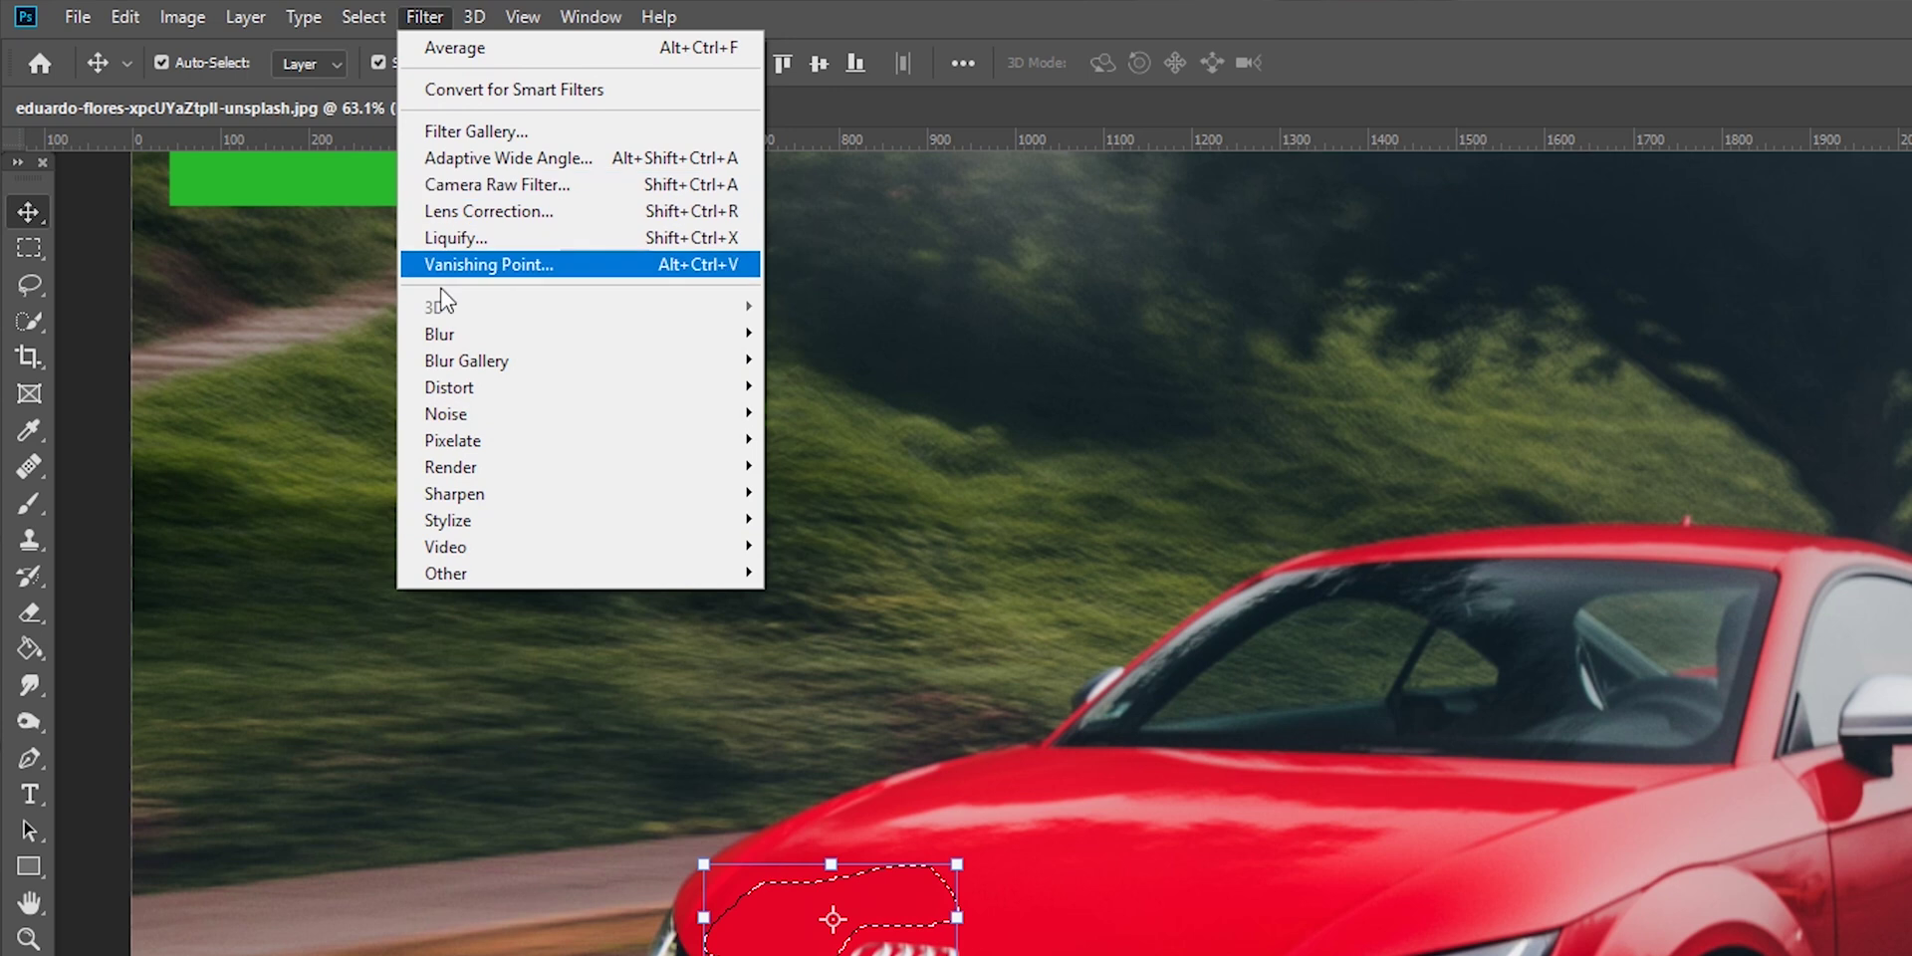
{"action": "mouse_move", "coordinate": [353, 252]}
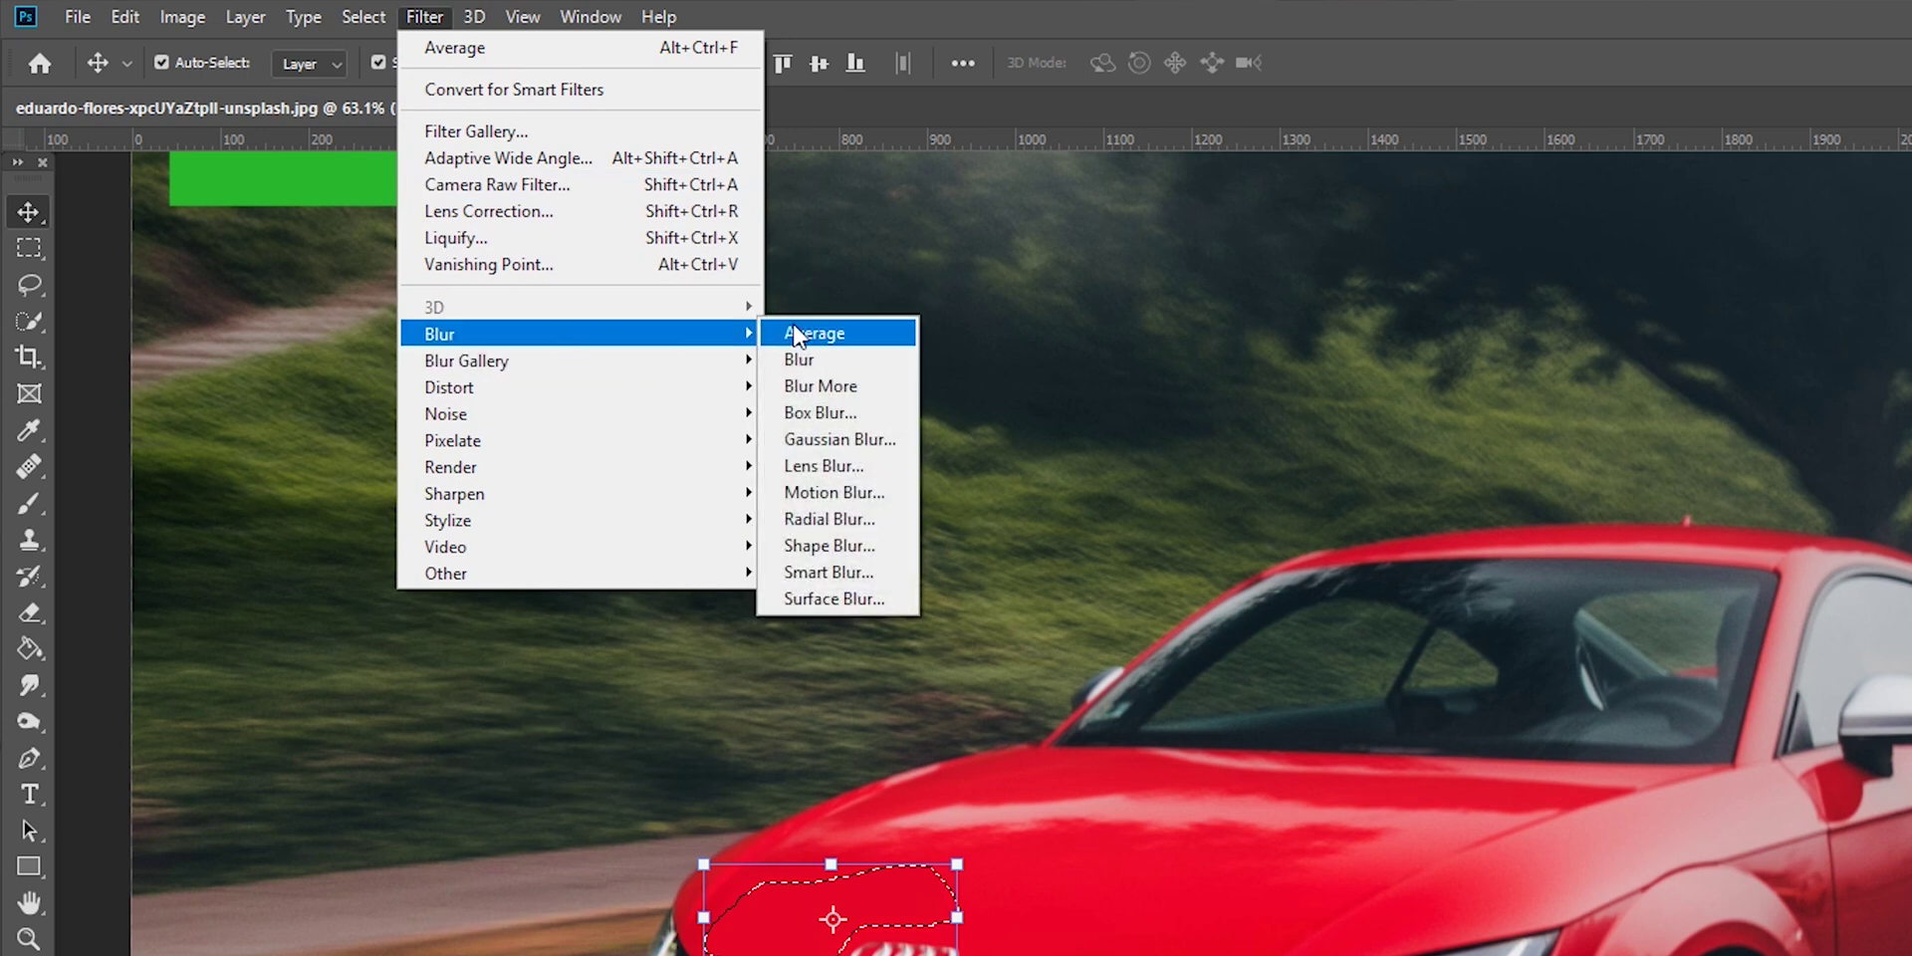
{"action": "left_click", "coordinate": [822, 333]}
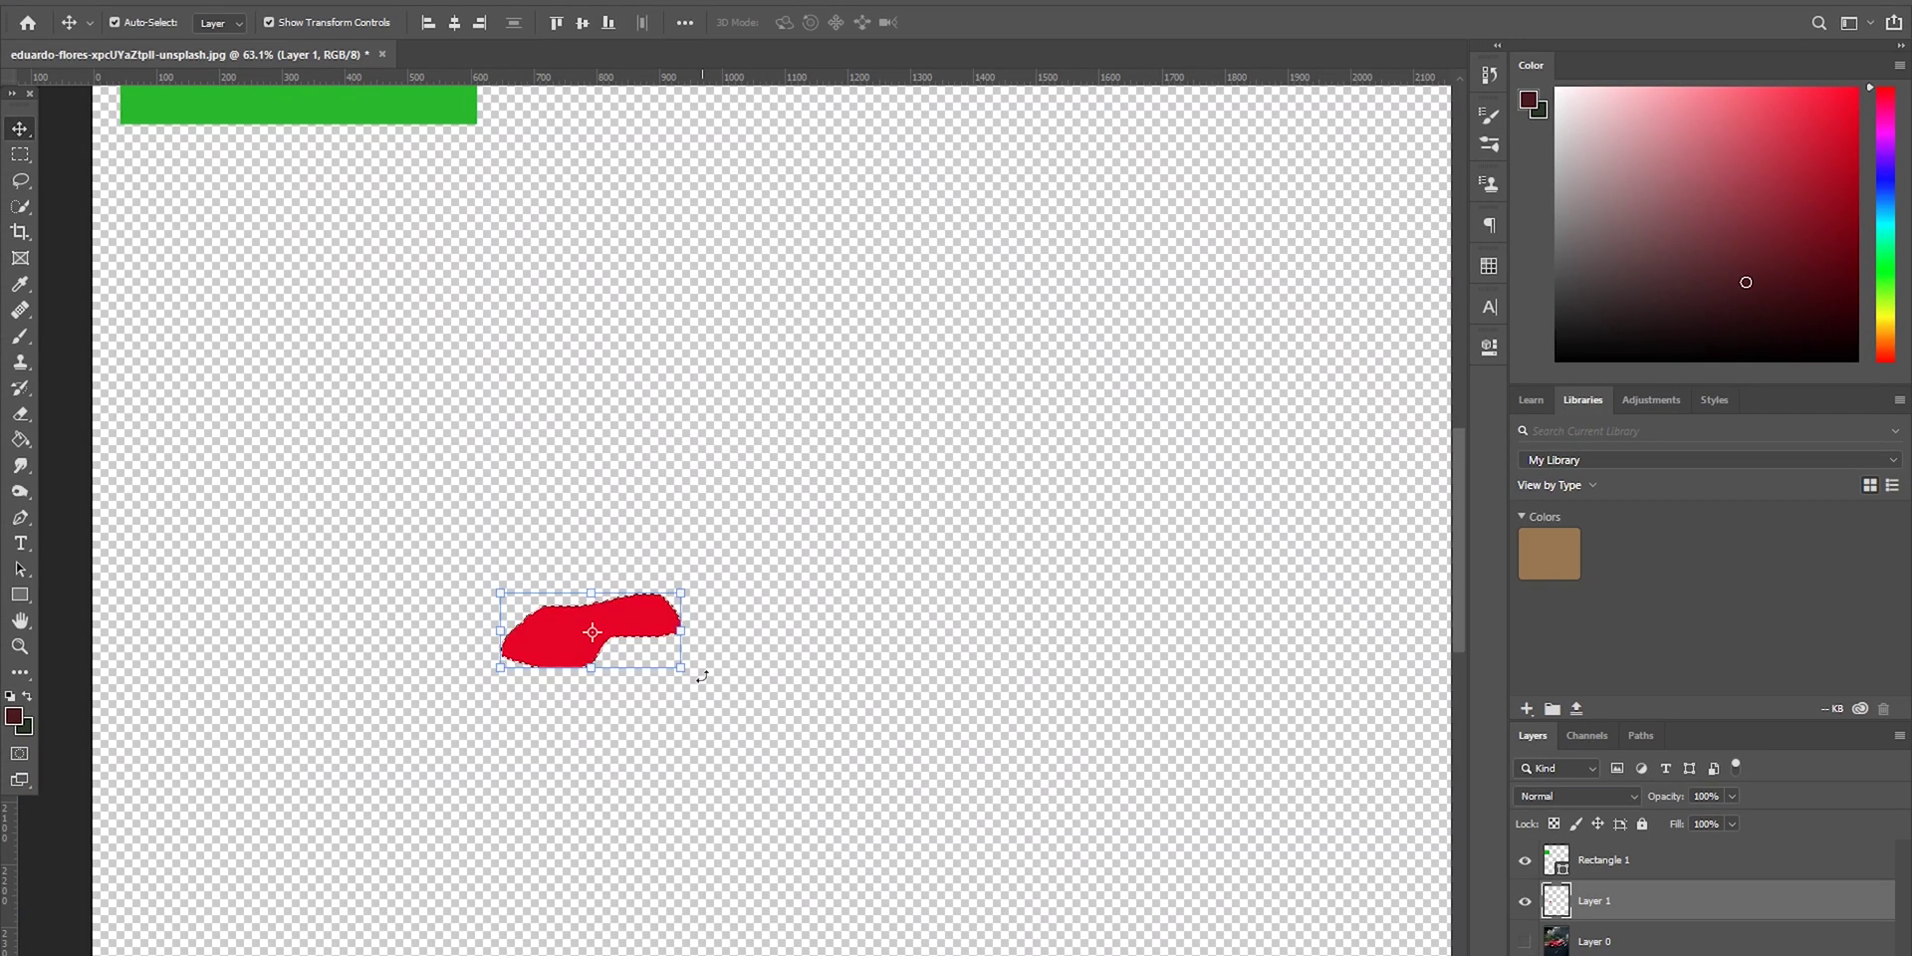
{"action": "key", "text": "ctrl+d"}
{"action": "left_click", "coordinate": [757, 683]}
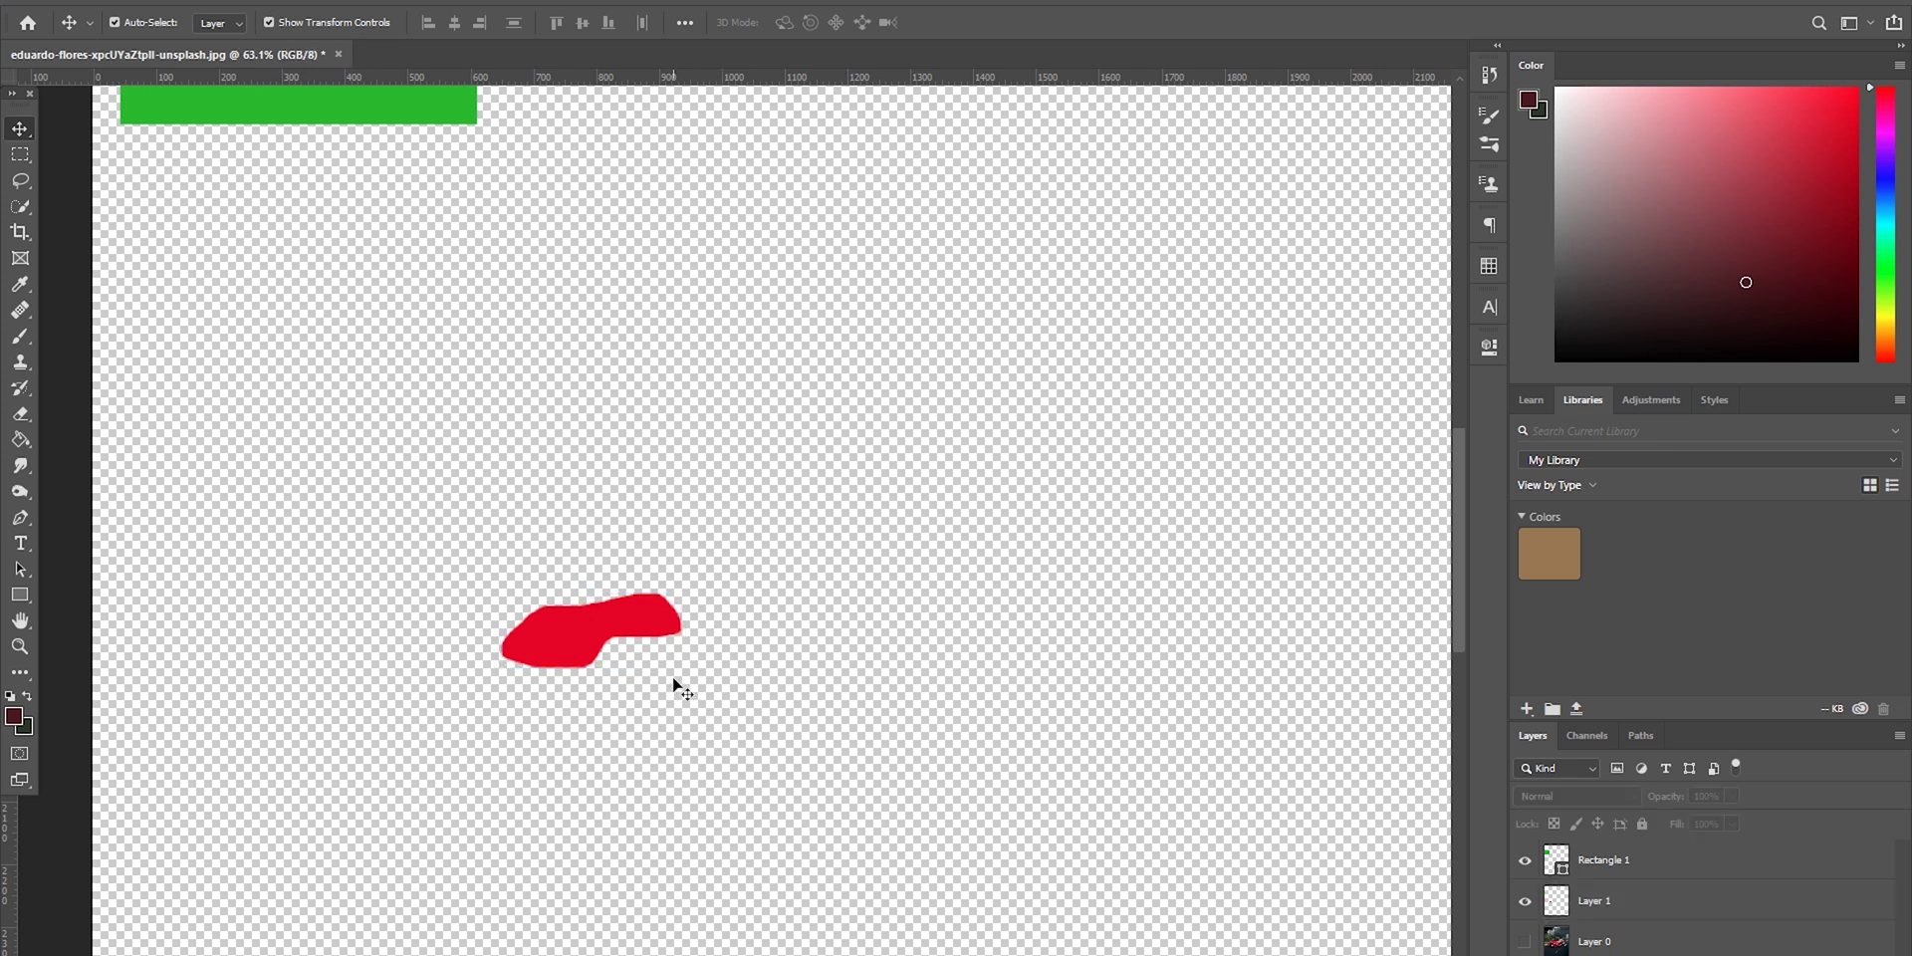
{"action": "left_click", "coordinate": [1525, 941]}
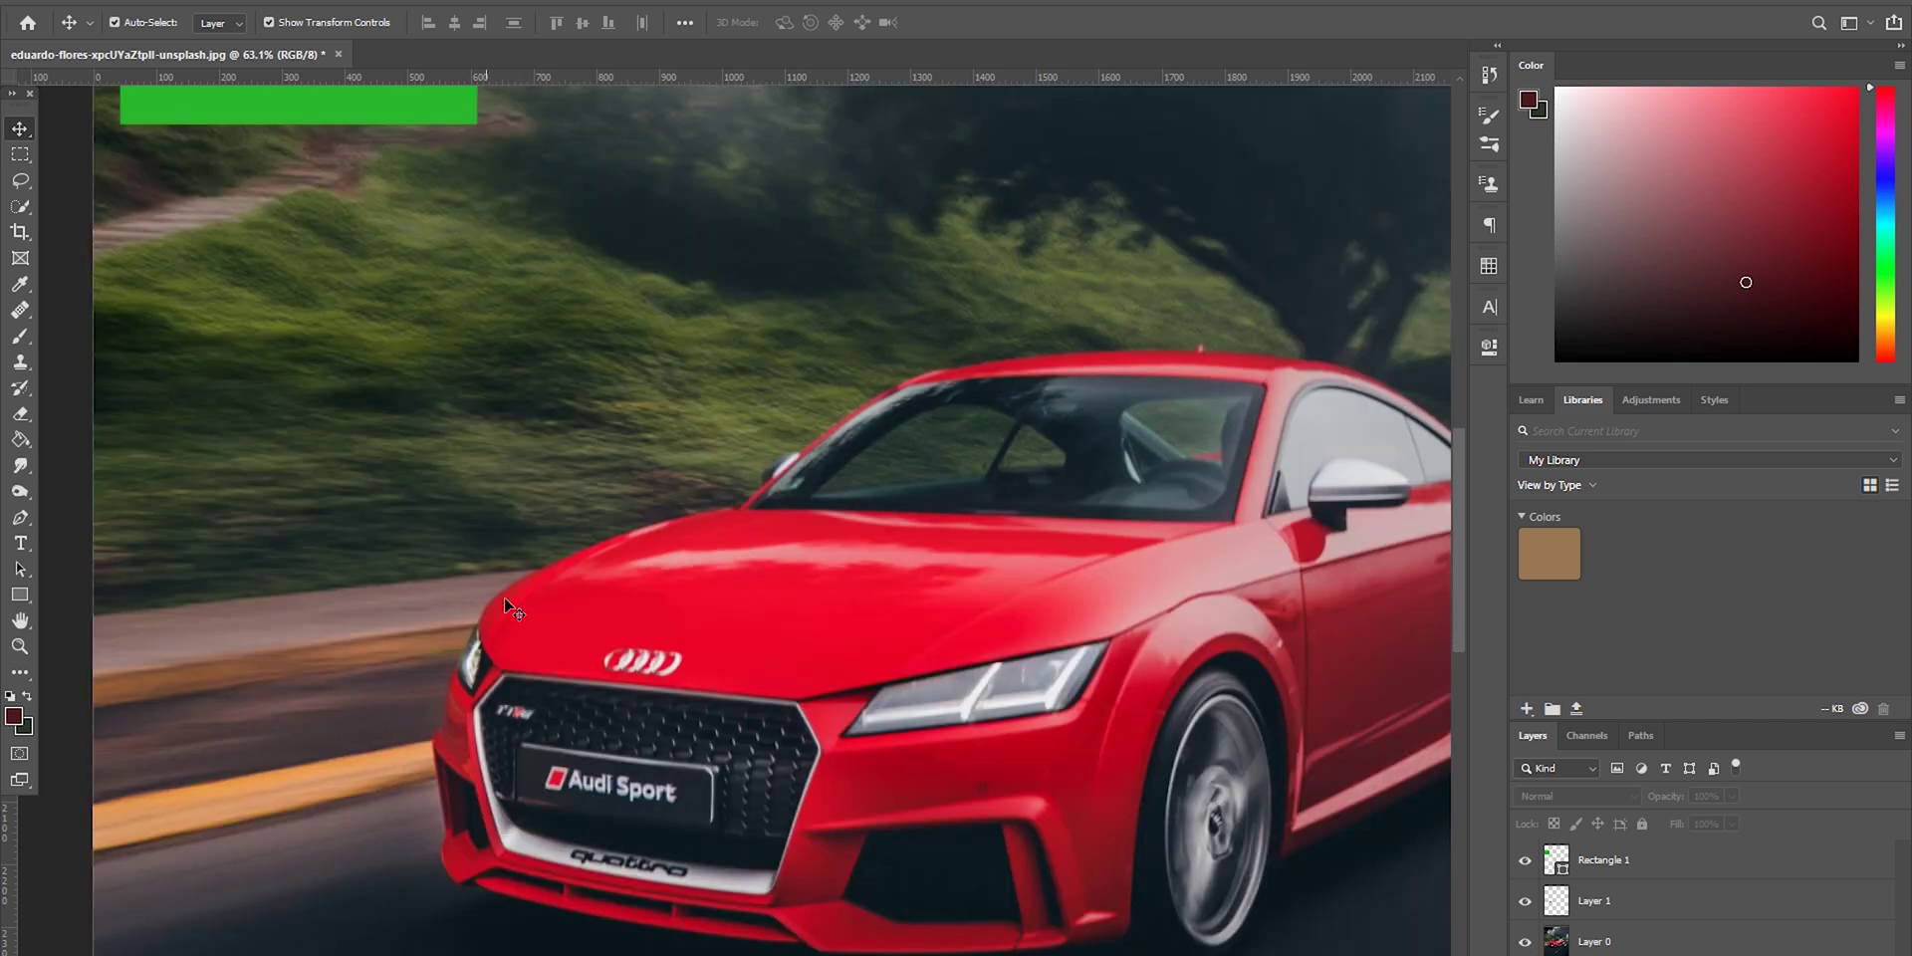
{"action": "left_click", "coordinate": [1525, 941]}
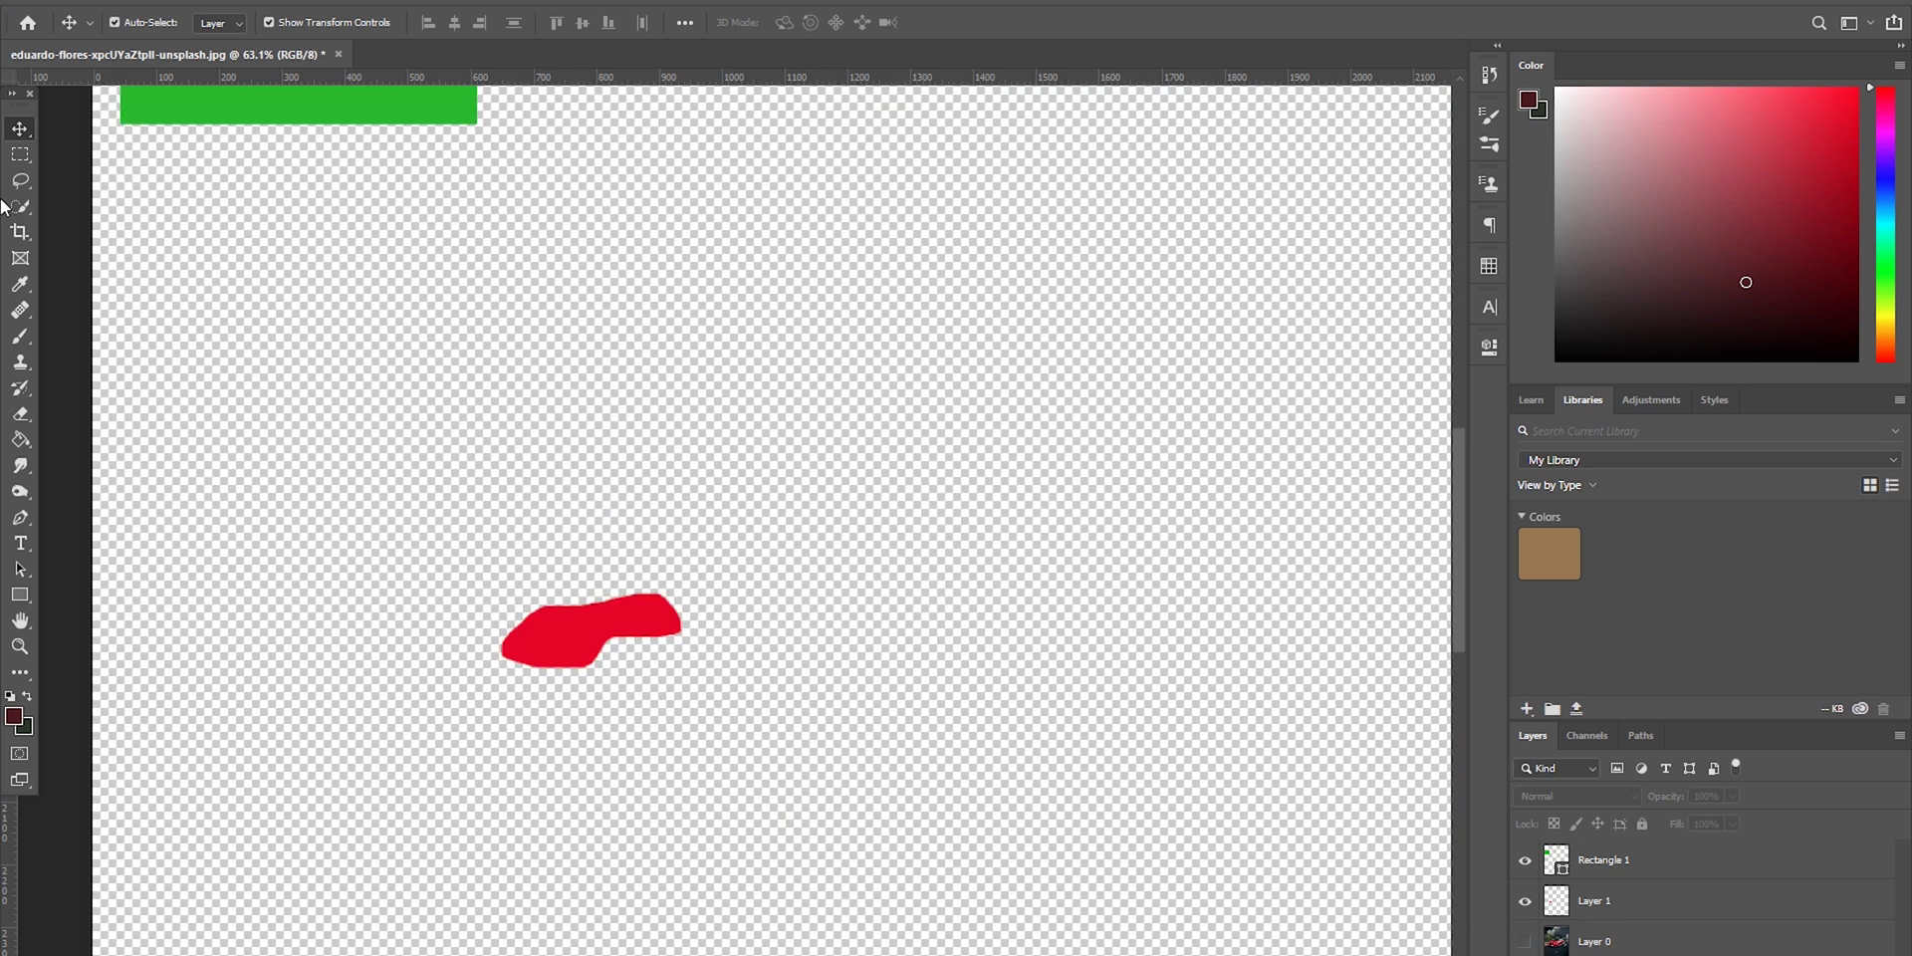
Duplicate the green rectangle lower right and fill the copy with red sampled from the blob.
{"action": "left_click", "coordinate": [157, 104]}
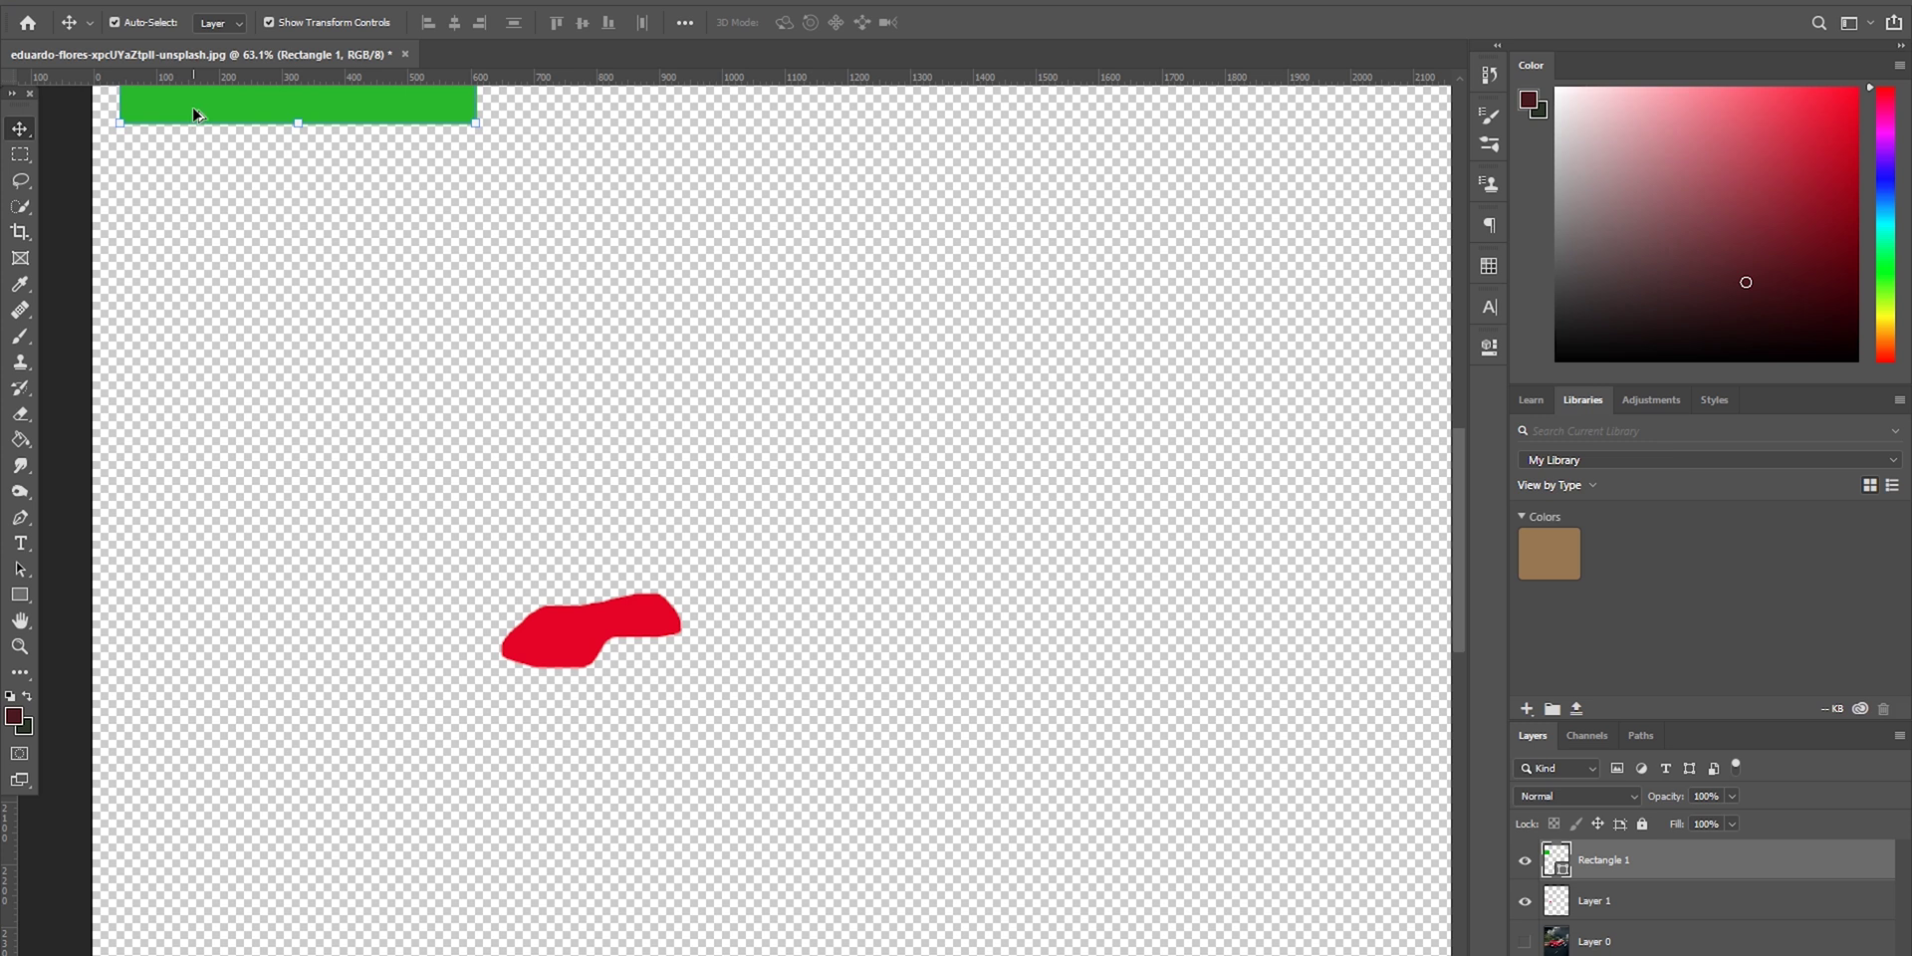
{"action": "left_click_drag", "start_coordinate": [193, 116], "coordinate": [237, 332]}
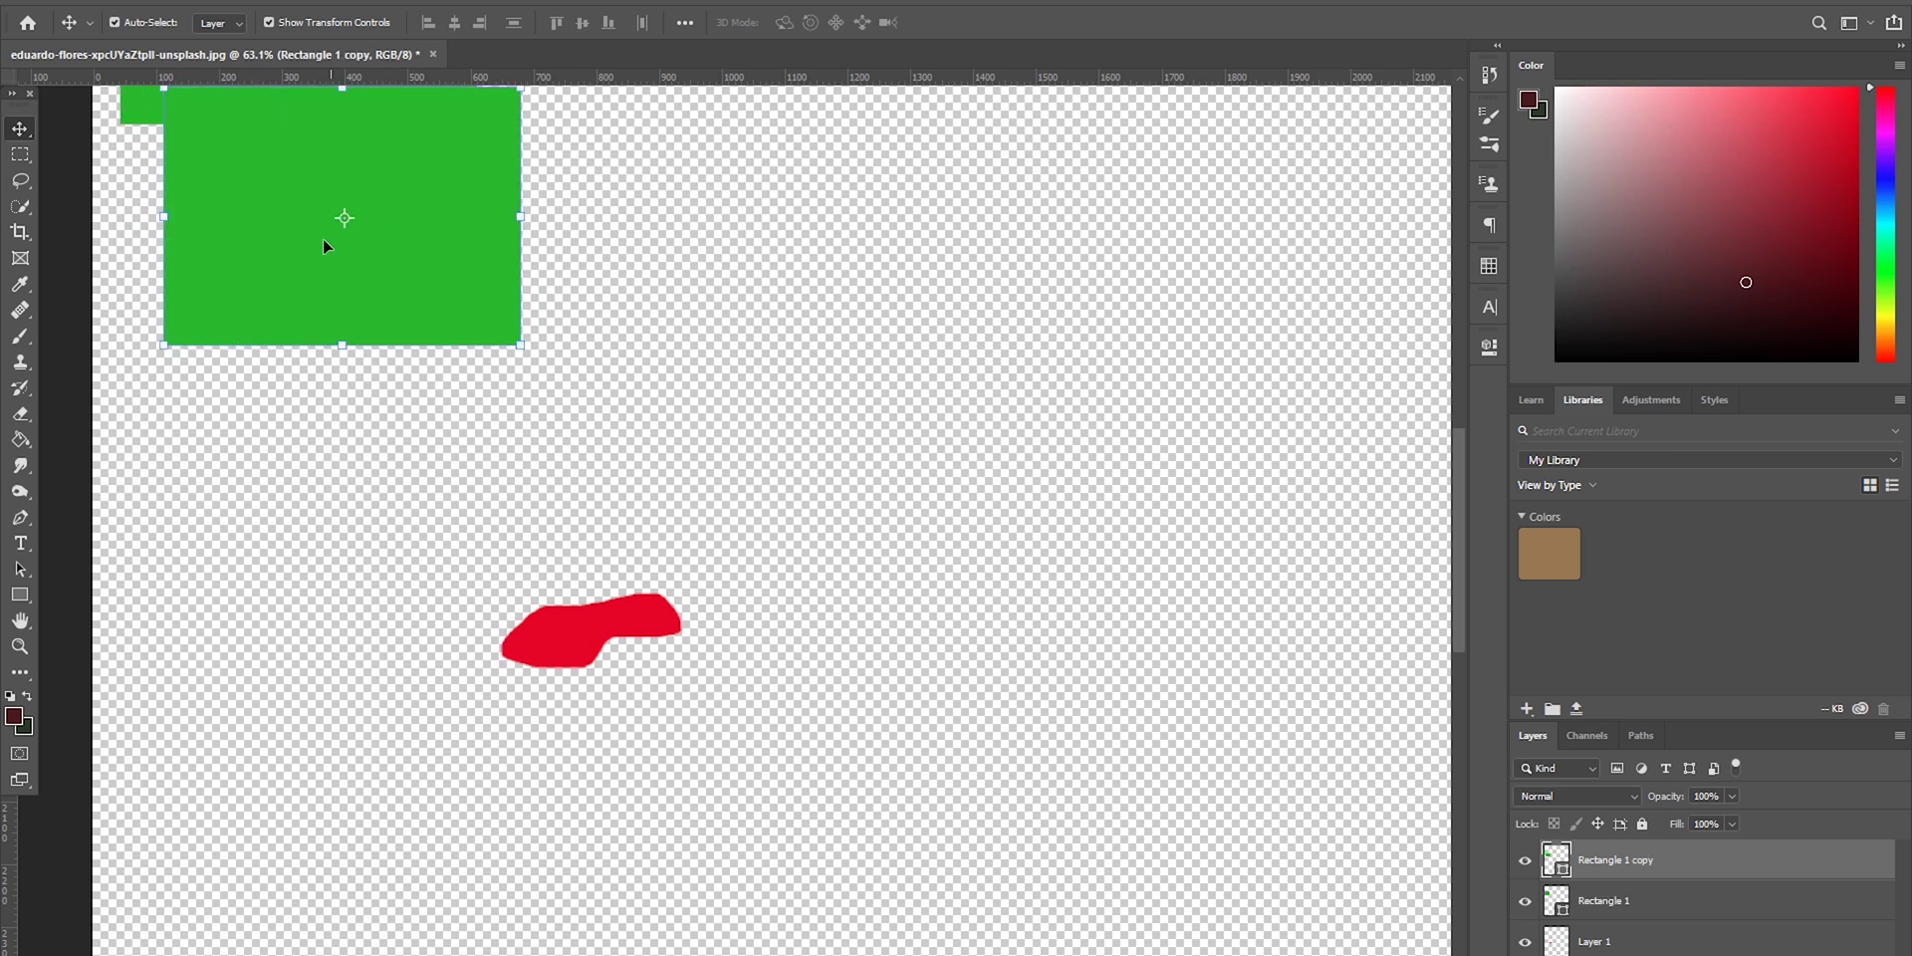
{"action": "left_click", "coordinate": [1488, 348]}
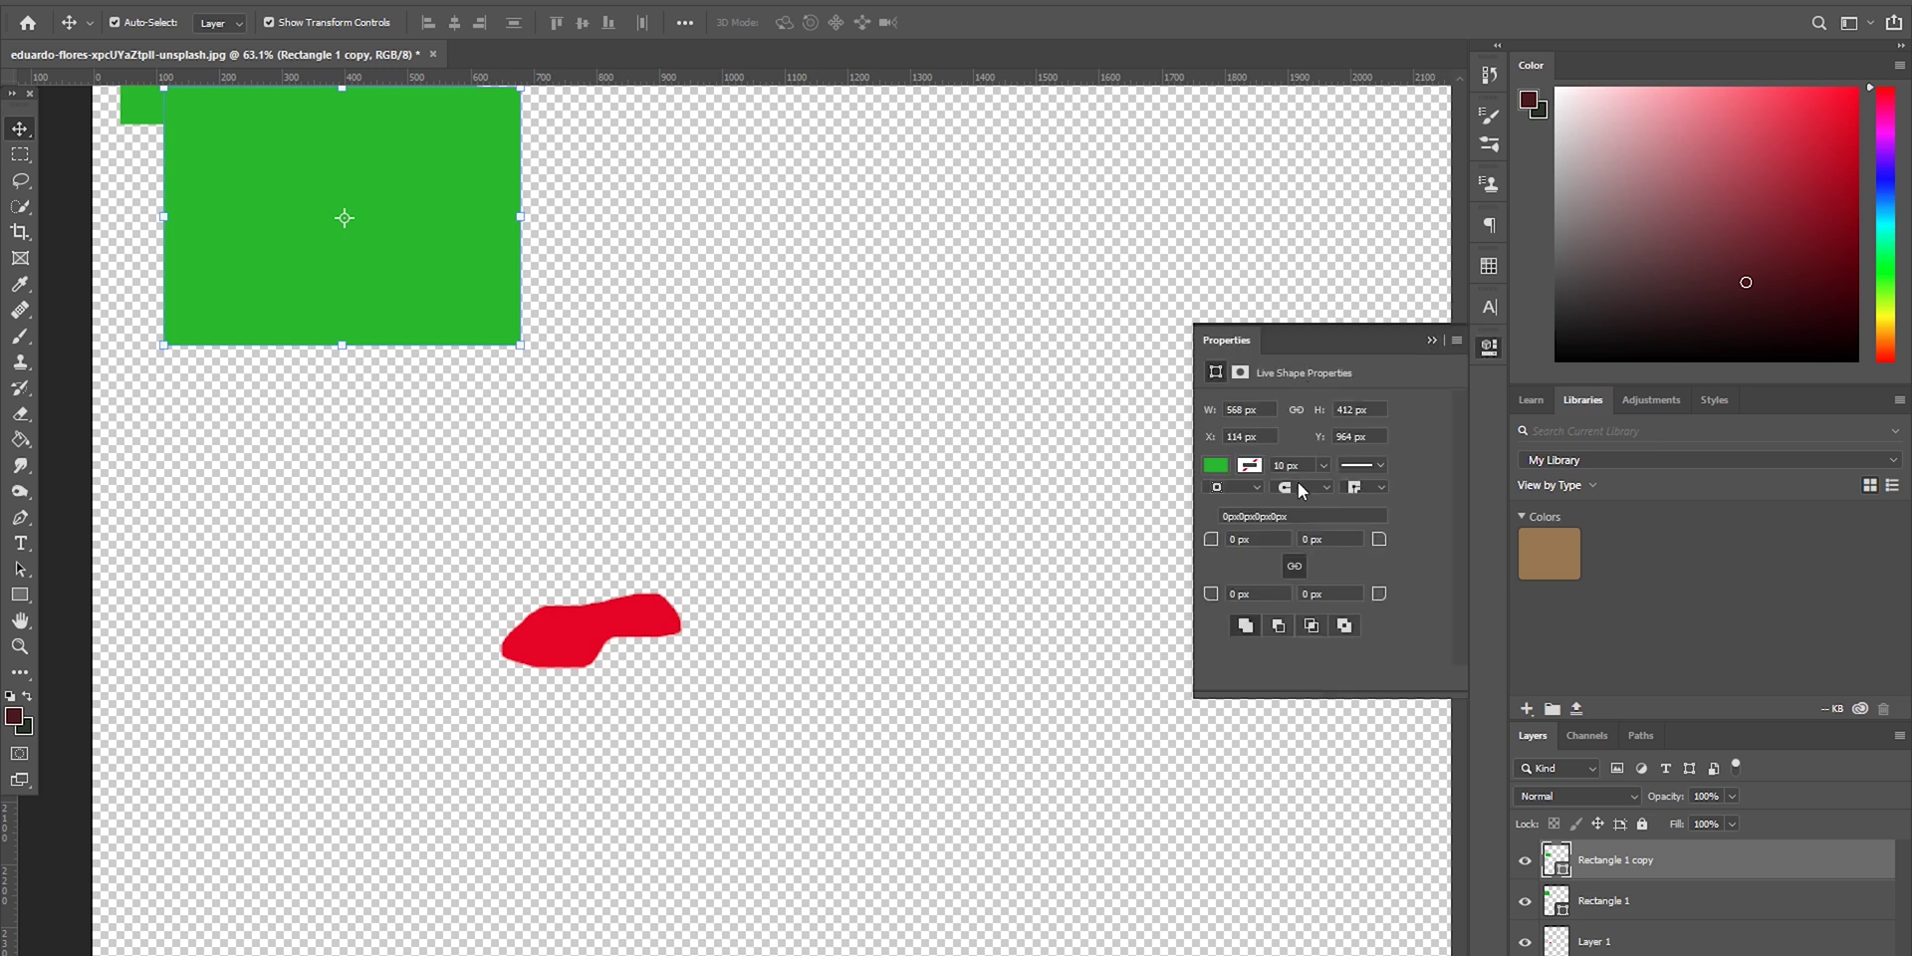
{"action": "left_click", "coordinate": [1216, 465]}
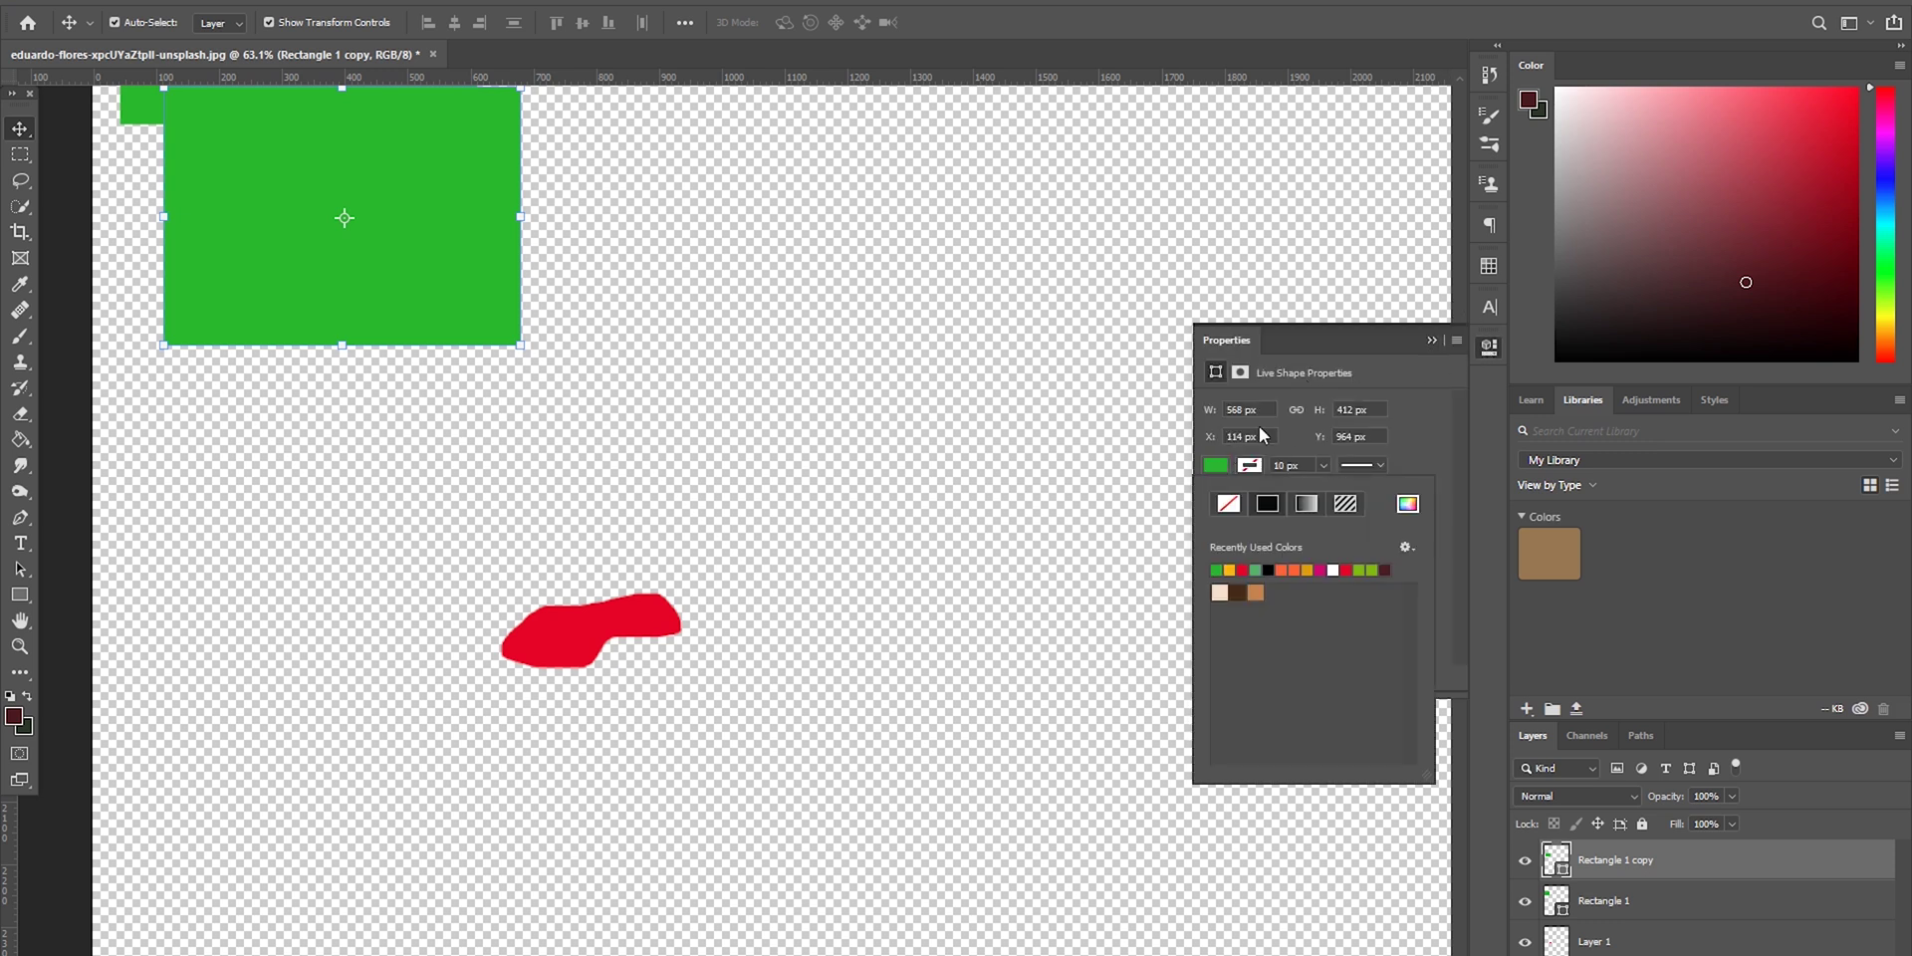
{"action": "left_click", "coordinate": [1408, 505]}
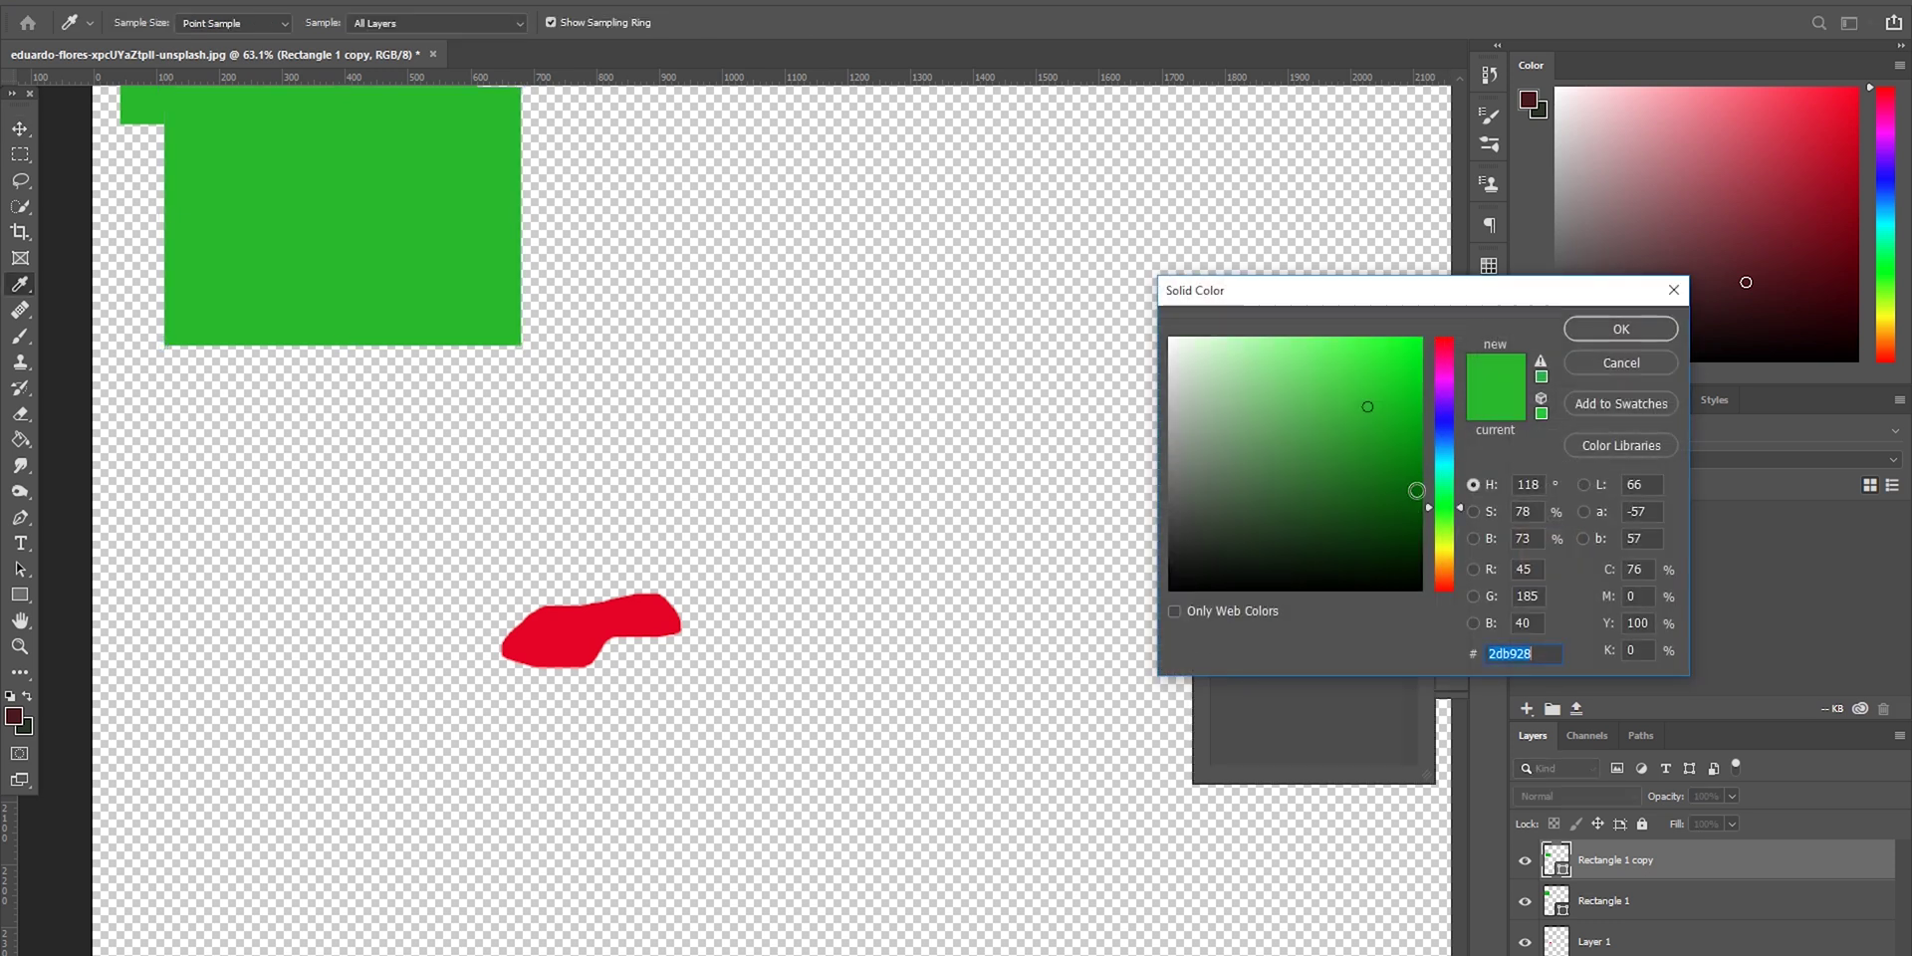
{"action": "left_click", "coordinate": [588, 620]}
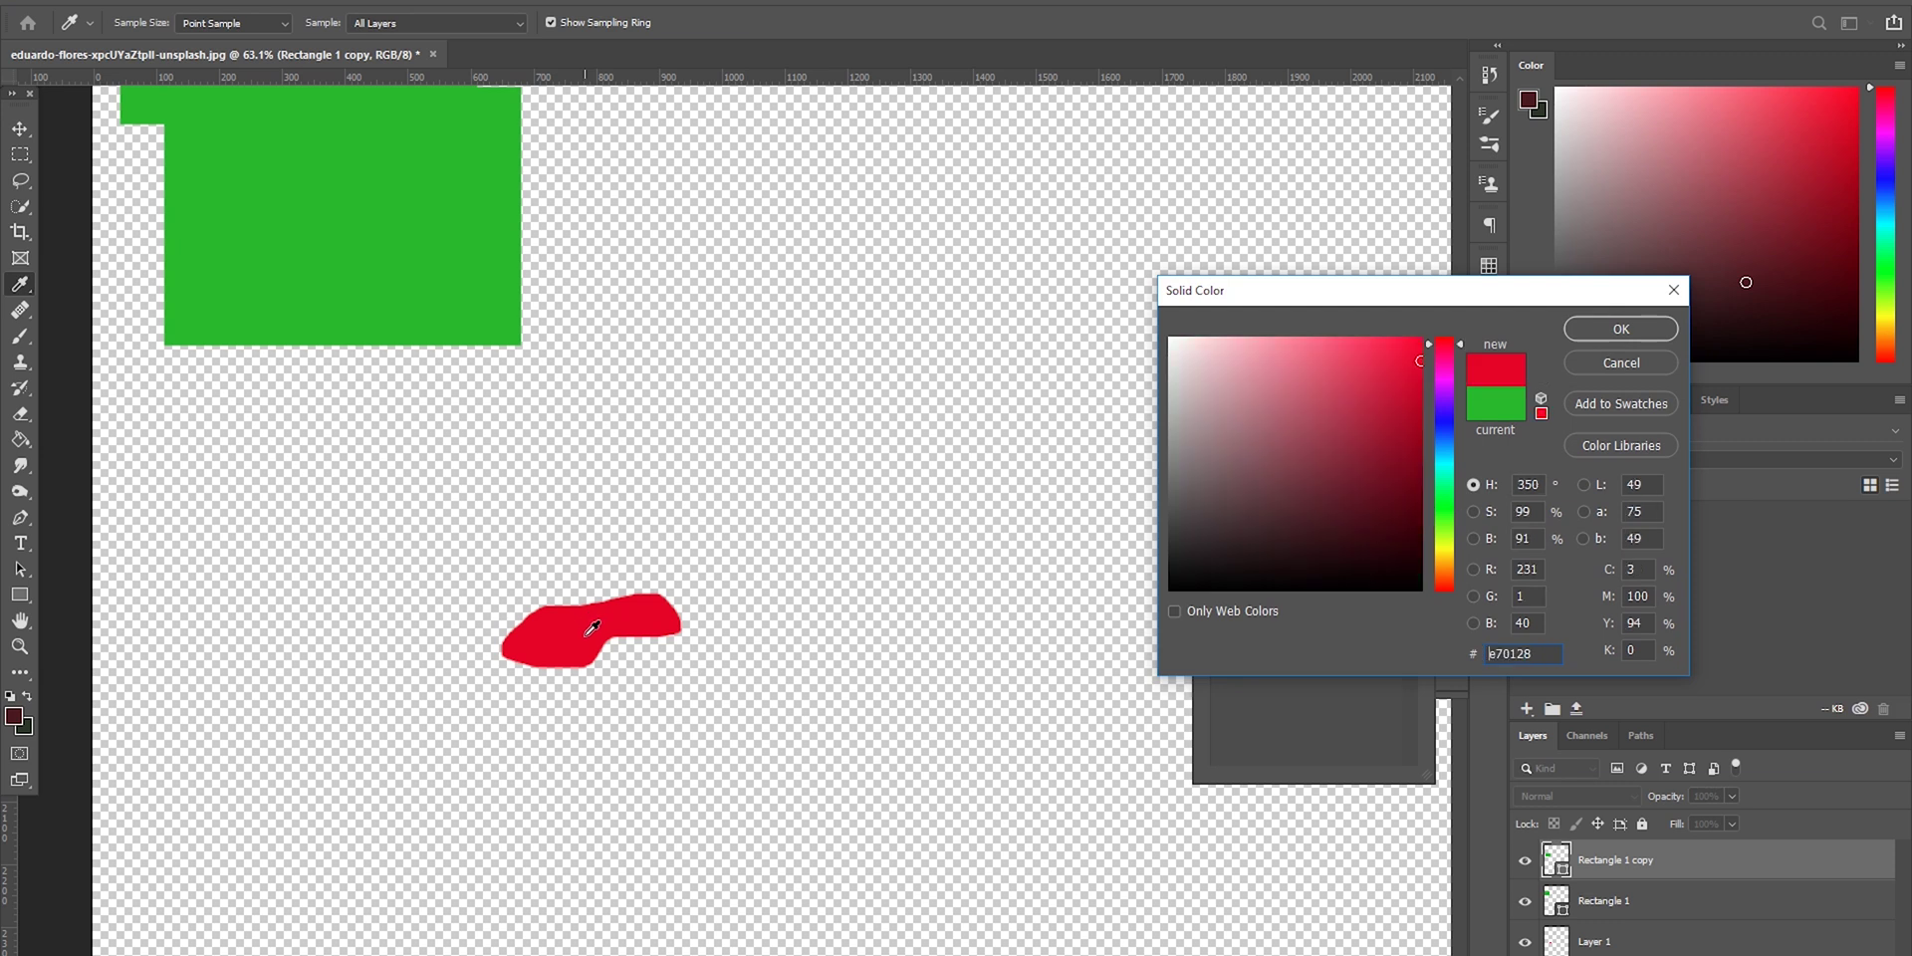
{"action": "left_click", "coordinate": [1633, 333]}
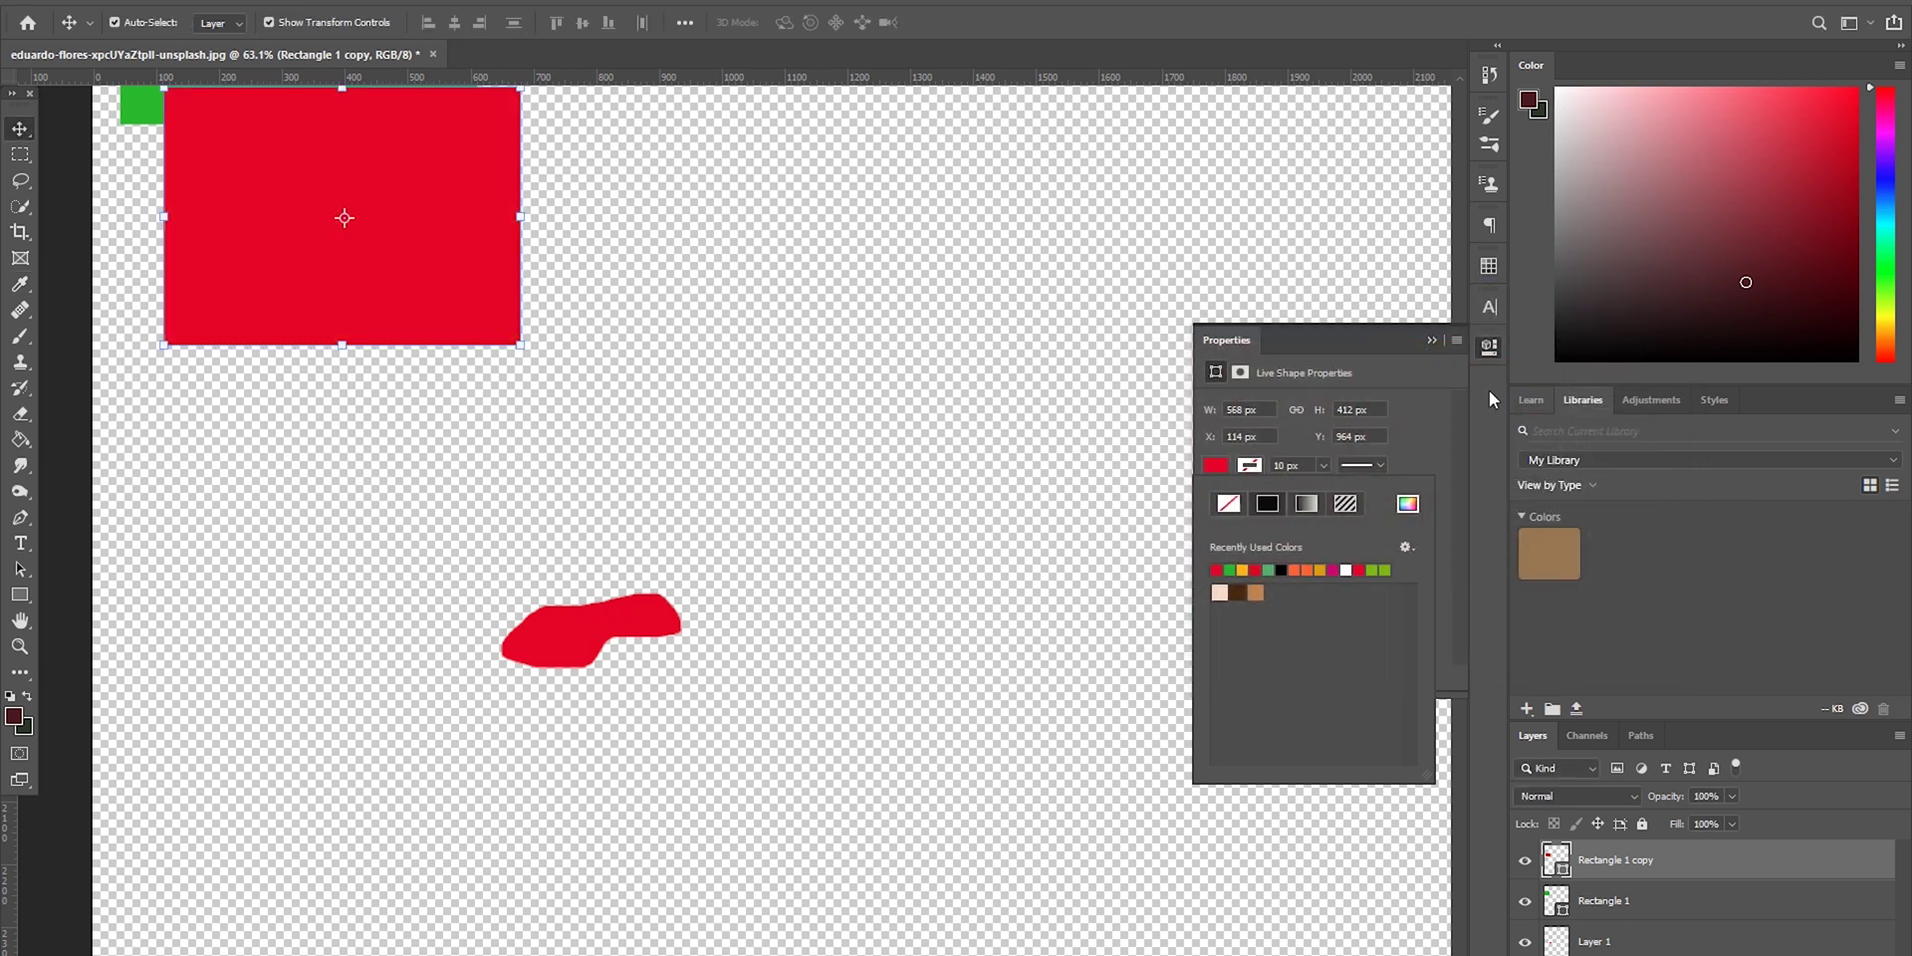
{"action": "left_click", "coordinate": [1434, 346]}
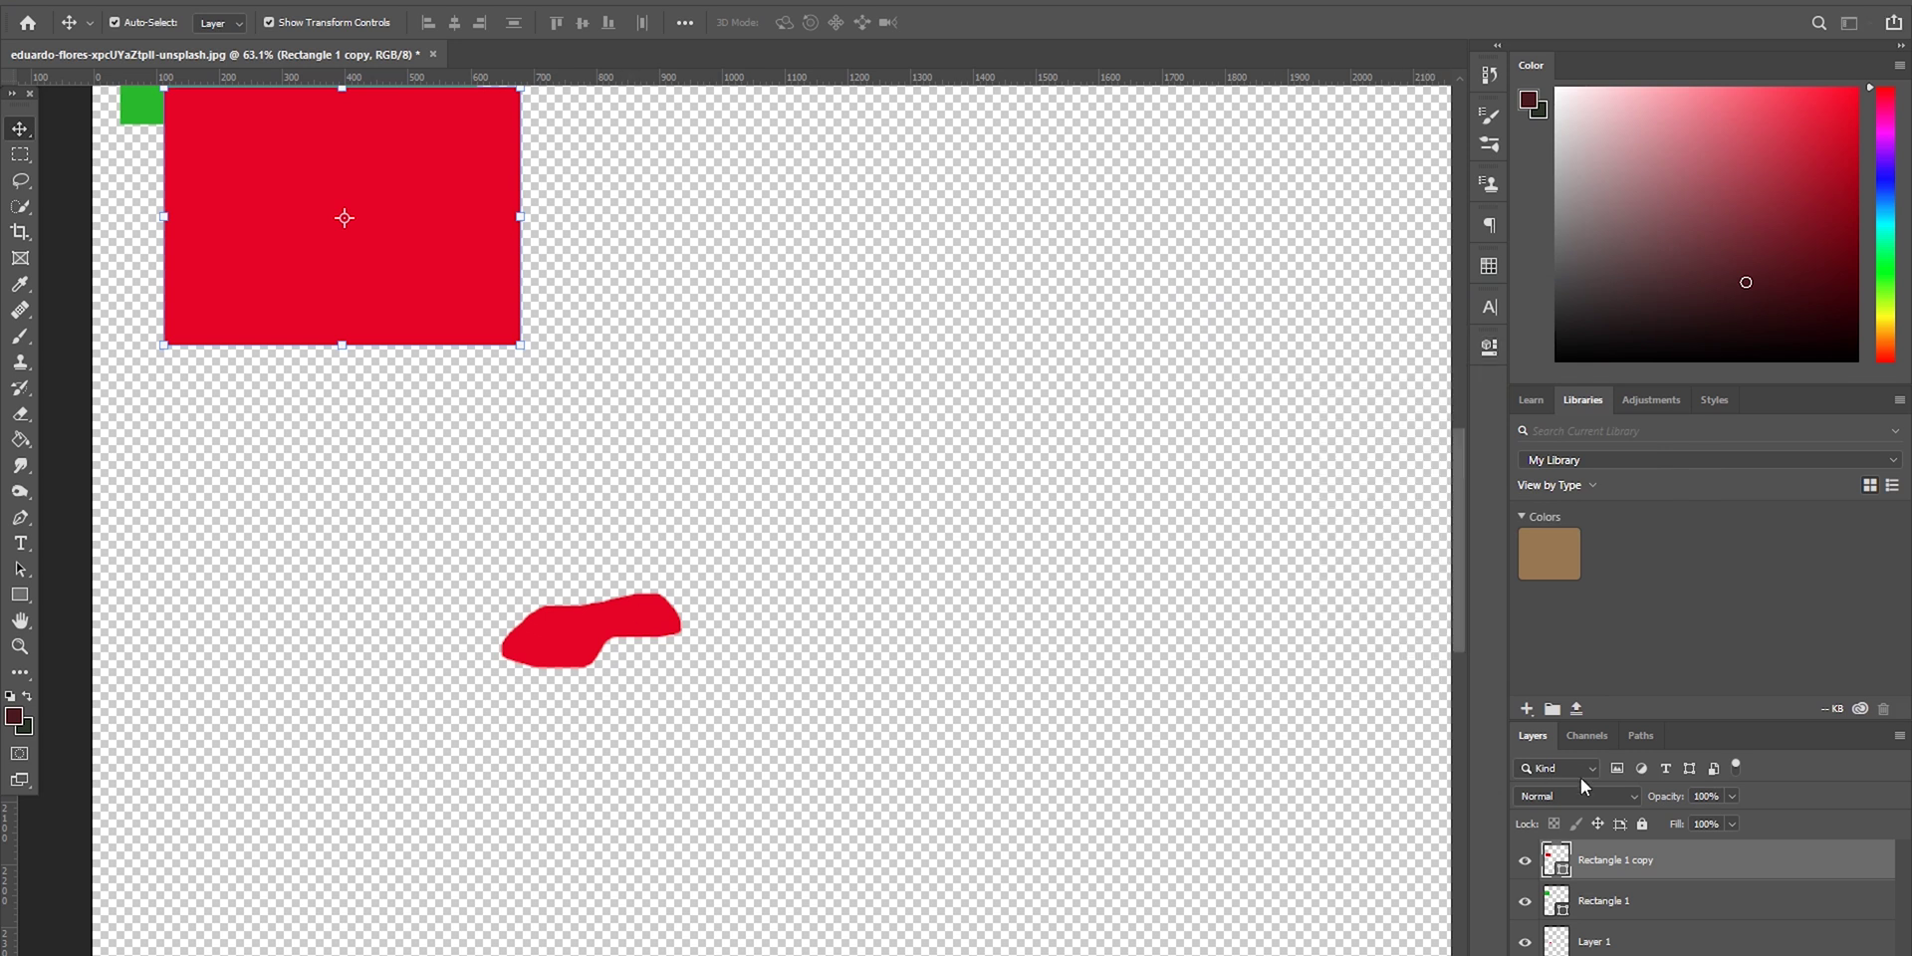
Remove the red blob layer and make the car photo visible again.
{"action": "left_click", "coordinate": [1643, 940]}
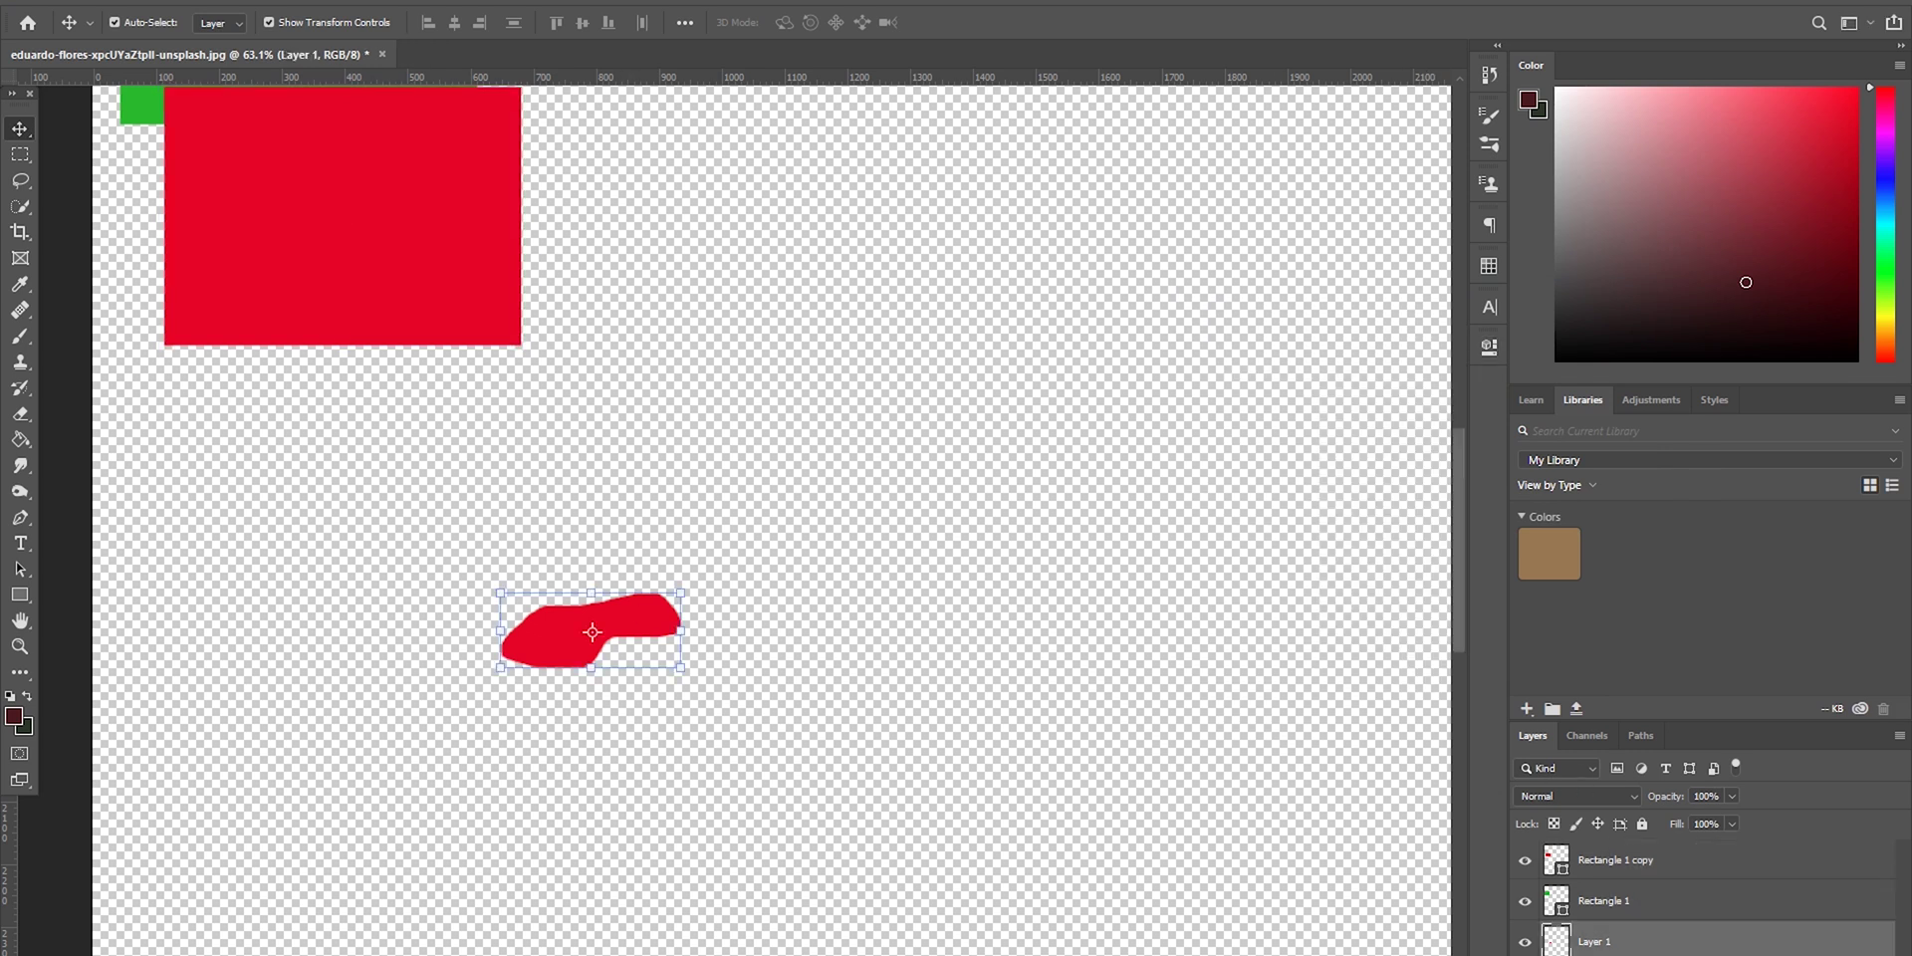
{"action": "key", "text": "ctrl+z"}
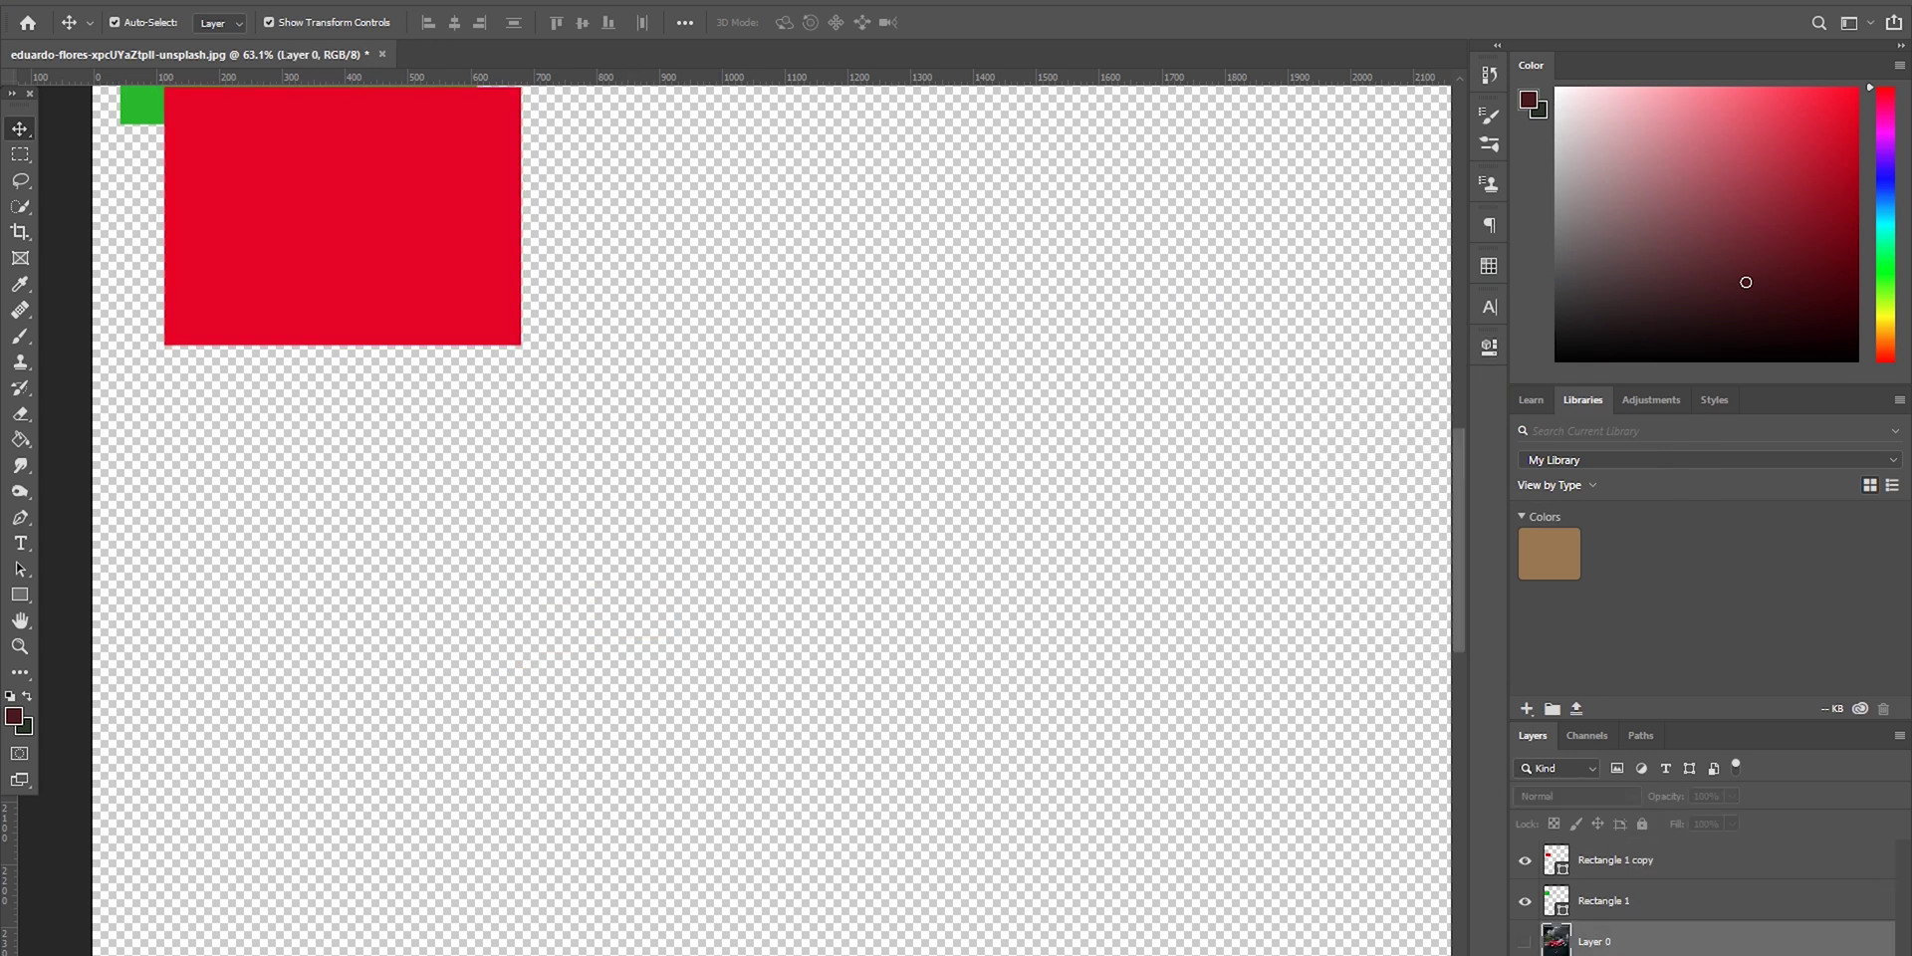
{"action": "left_click", "coordinate": [1525, 942]}
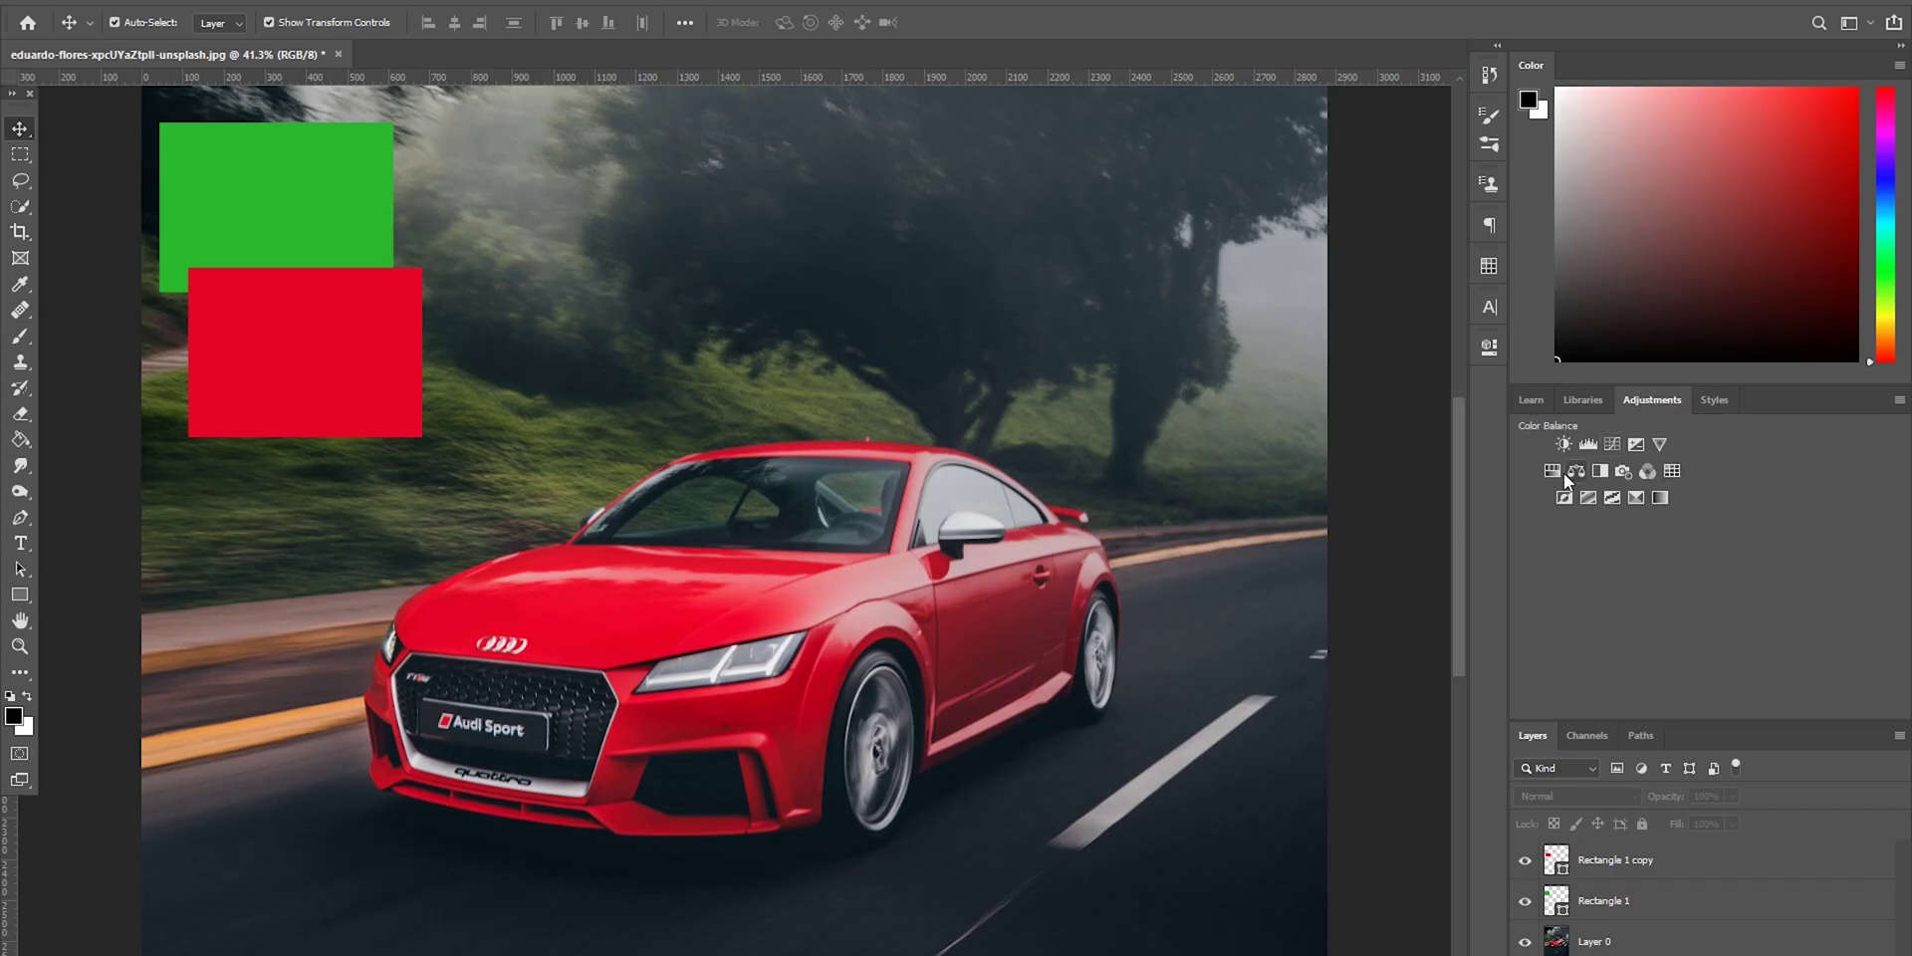
Add a Hue/Saturation adjustment layer targeting Reds sampled from the car, trying the Hue slider.
{"action": "left_click", "coordinate": [1555, 472]}
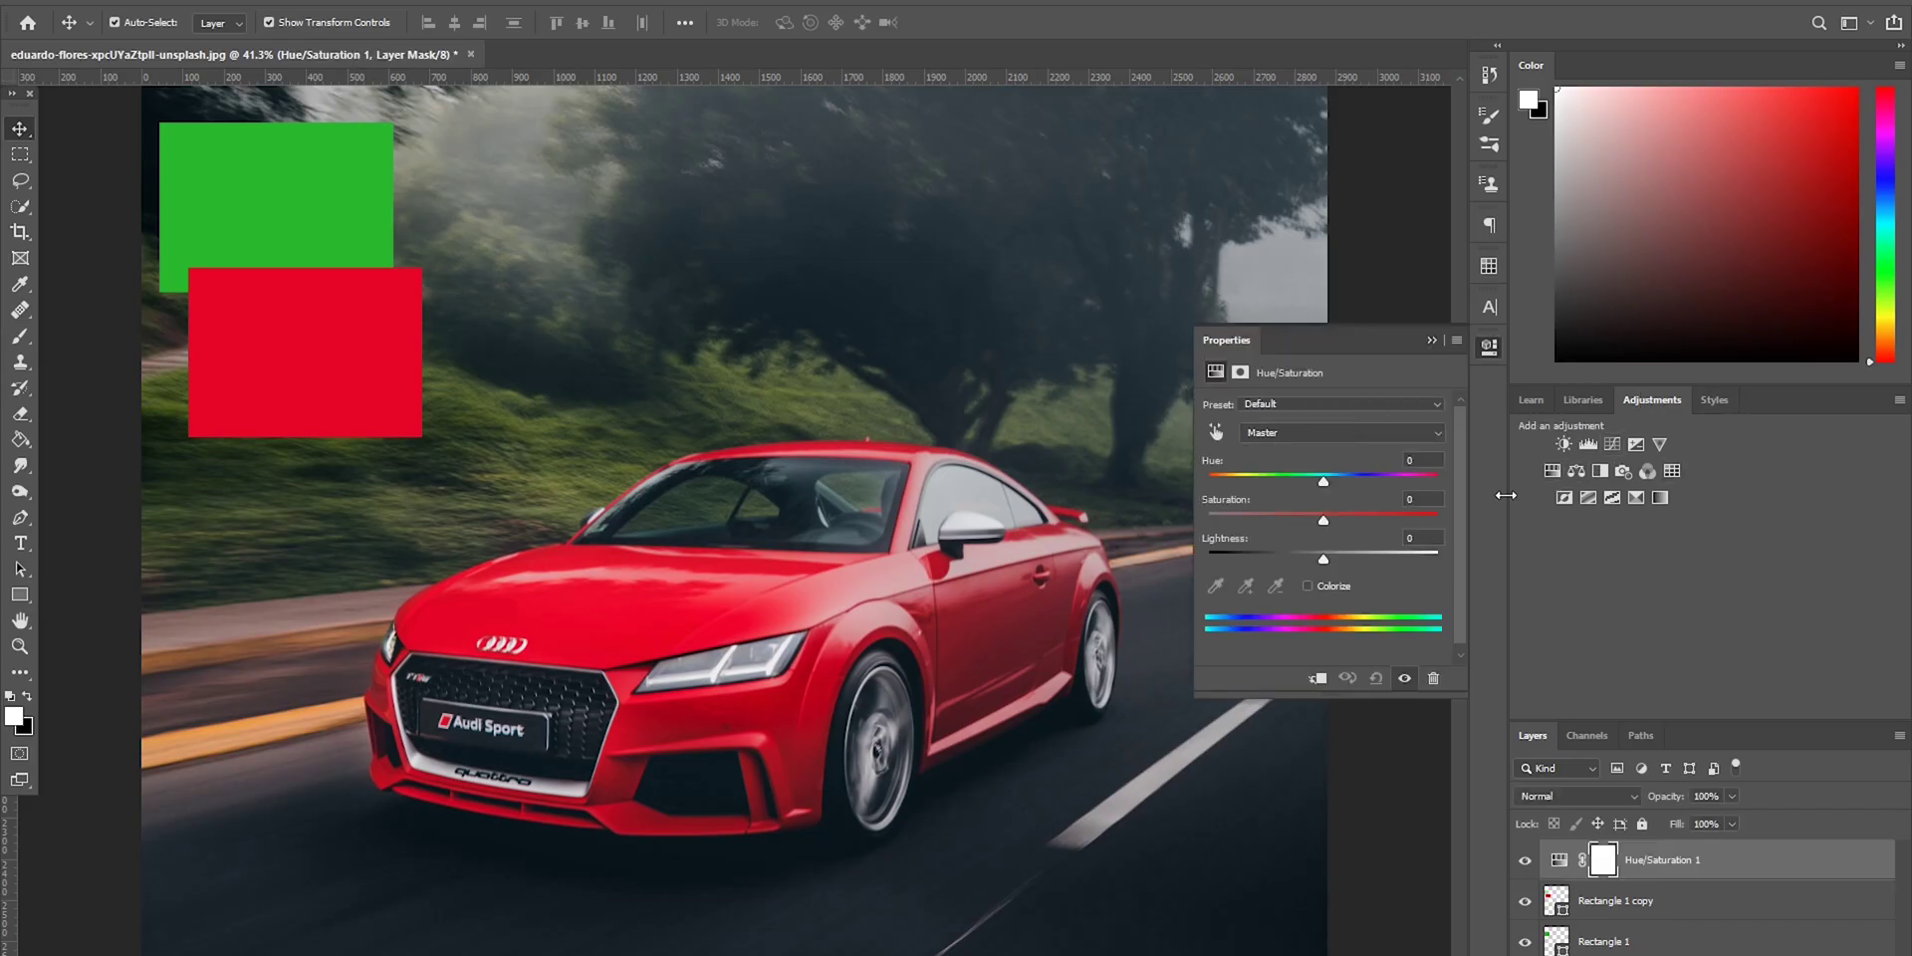
{"action": "left_click", "coordinate": [1215, 434]}
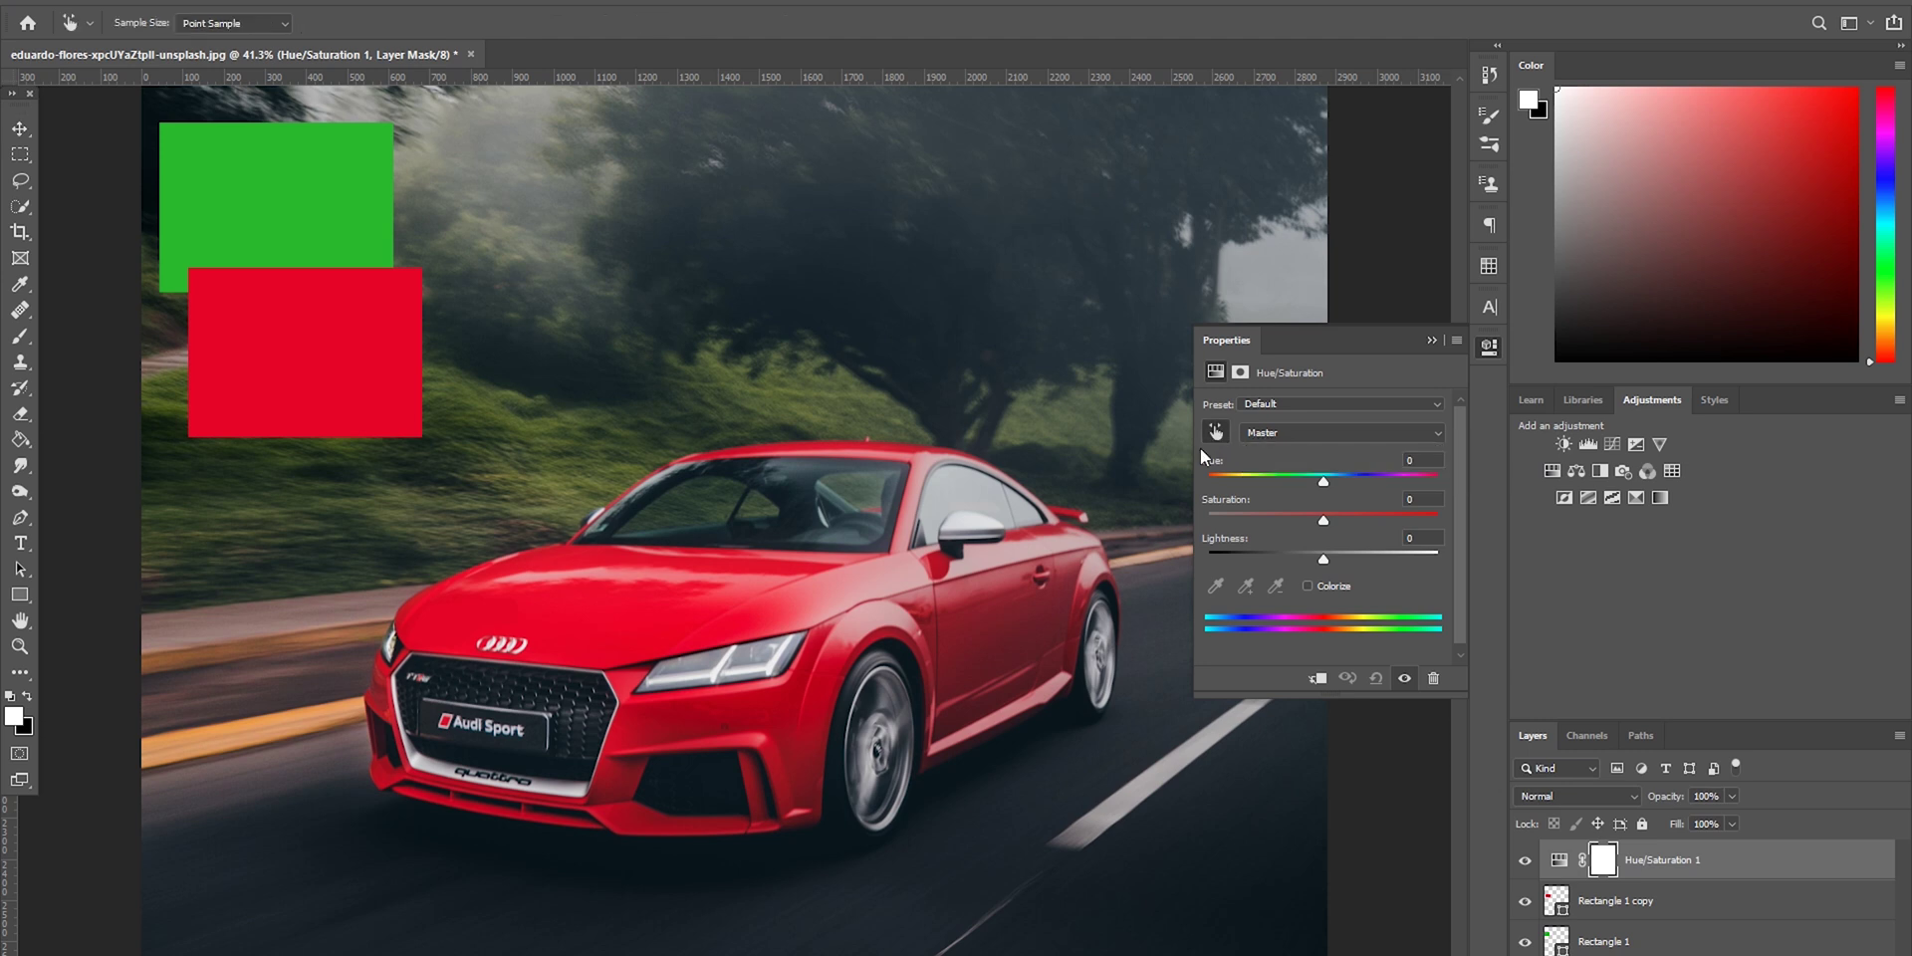
{"action": "left_click", "coordinate": [355, 358]}
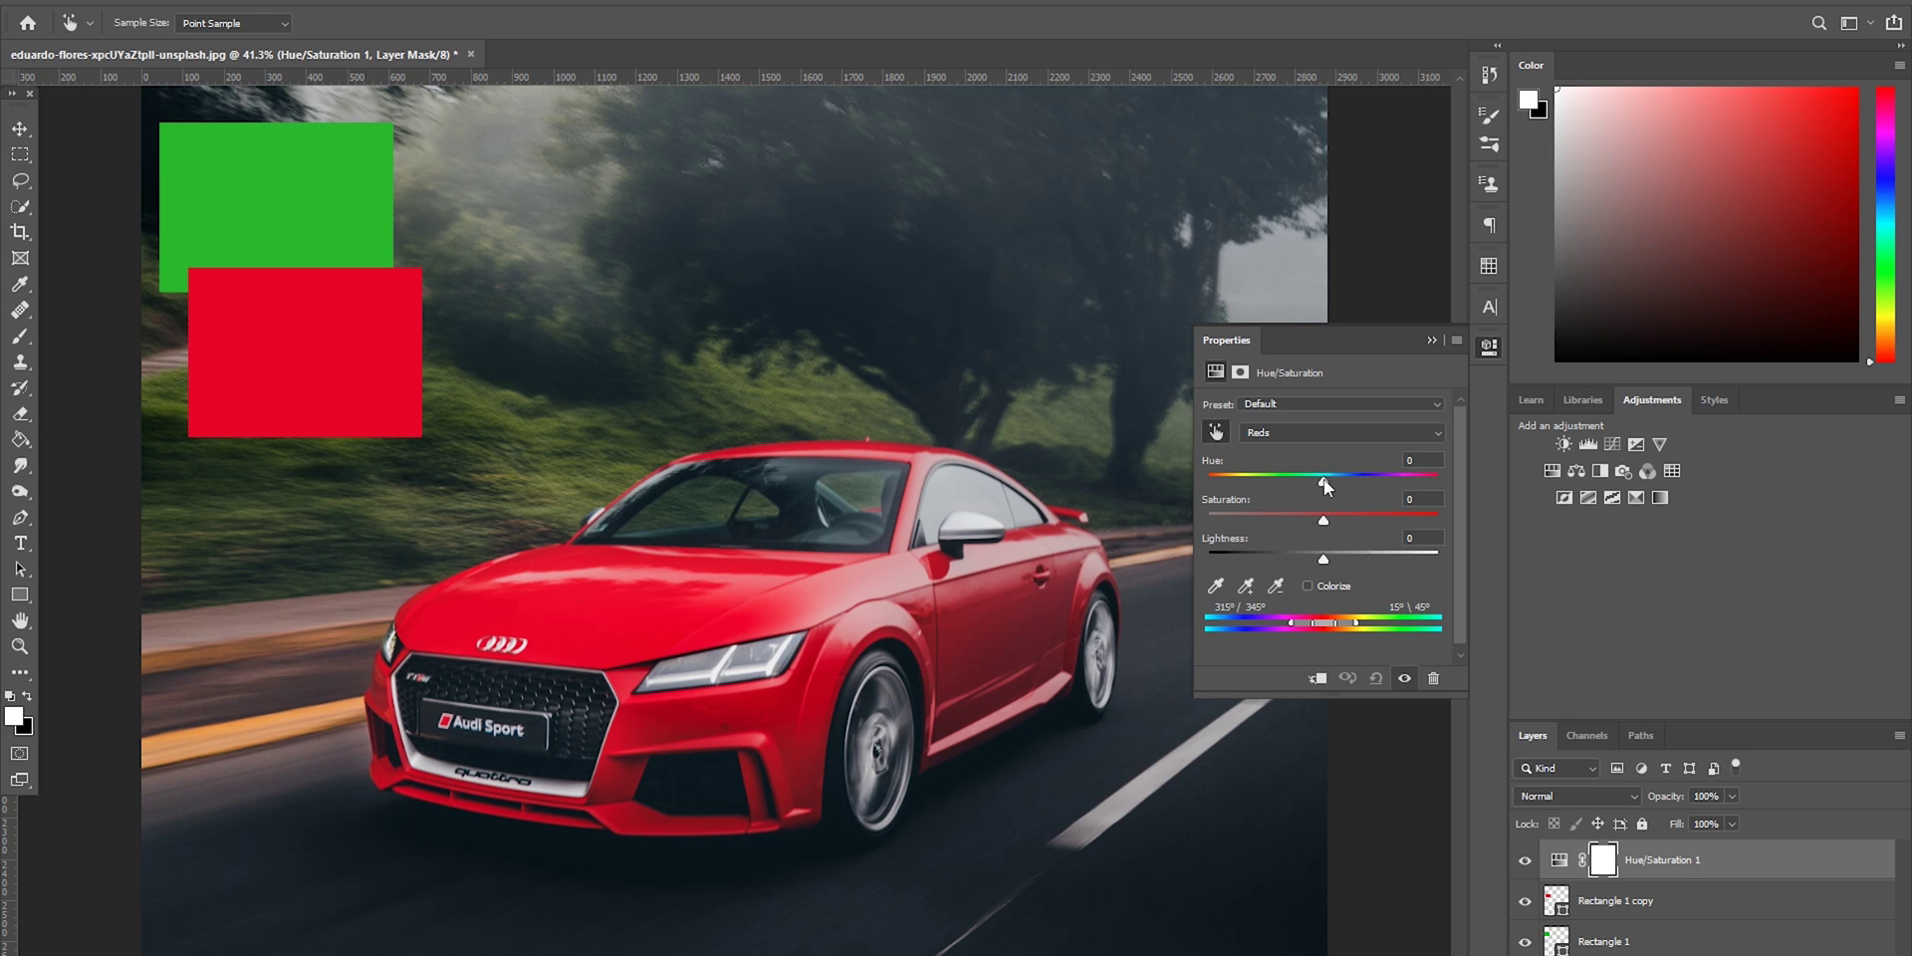
{"action": "mouse_move", "coordinate": [1324, 480]}
{"action": "left_mouse_down"}
{"action": "mouse_move", "coordinate": [1370, 480]}
{"action": "mouse_move", "coordinate": [1241, 482]}
{"action": "mouse_move", "coordinate": [1389, 481]}
{"action": "mouse_move", "coordinate": [1222, 480]}
{"action": "mouse_move", "coordinate": [1330, 480]}
{"action": "left_mouse_up"}
Reset the Reds hue to 0, swing it to -180, and narrow the affected red range.
{"action": "type", "text": "0"}
{"action": "left_click_drag", "start_coordinate": [1325, 480], "coordinate": [1132, 506]}
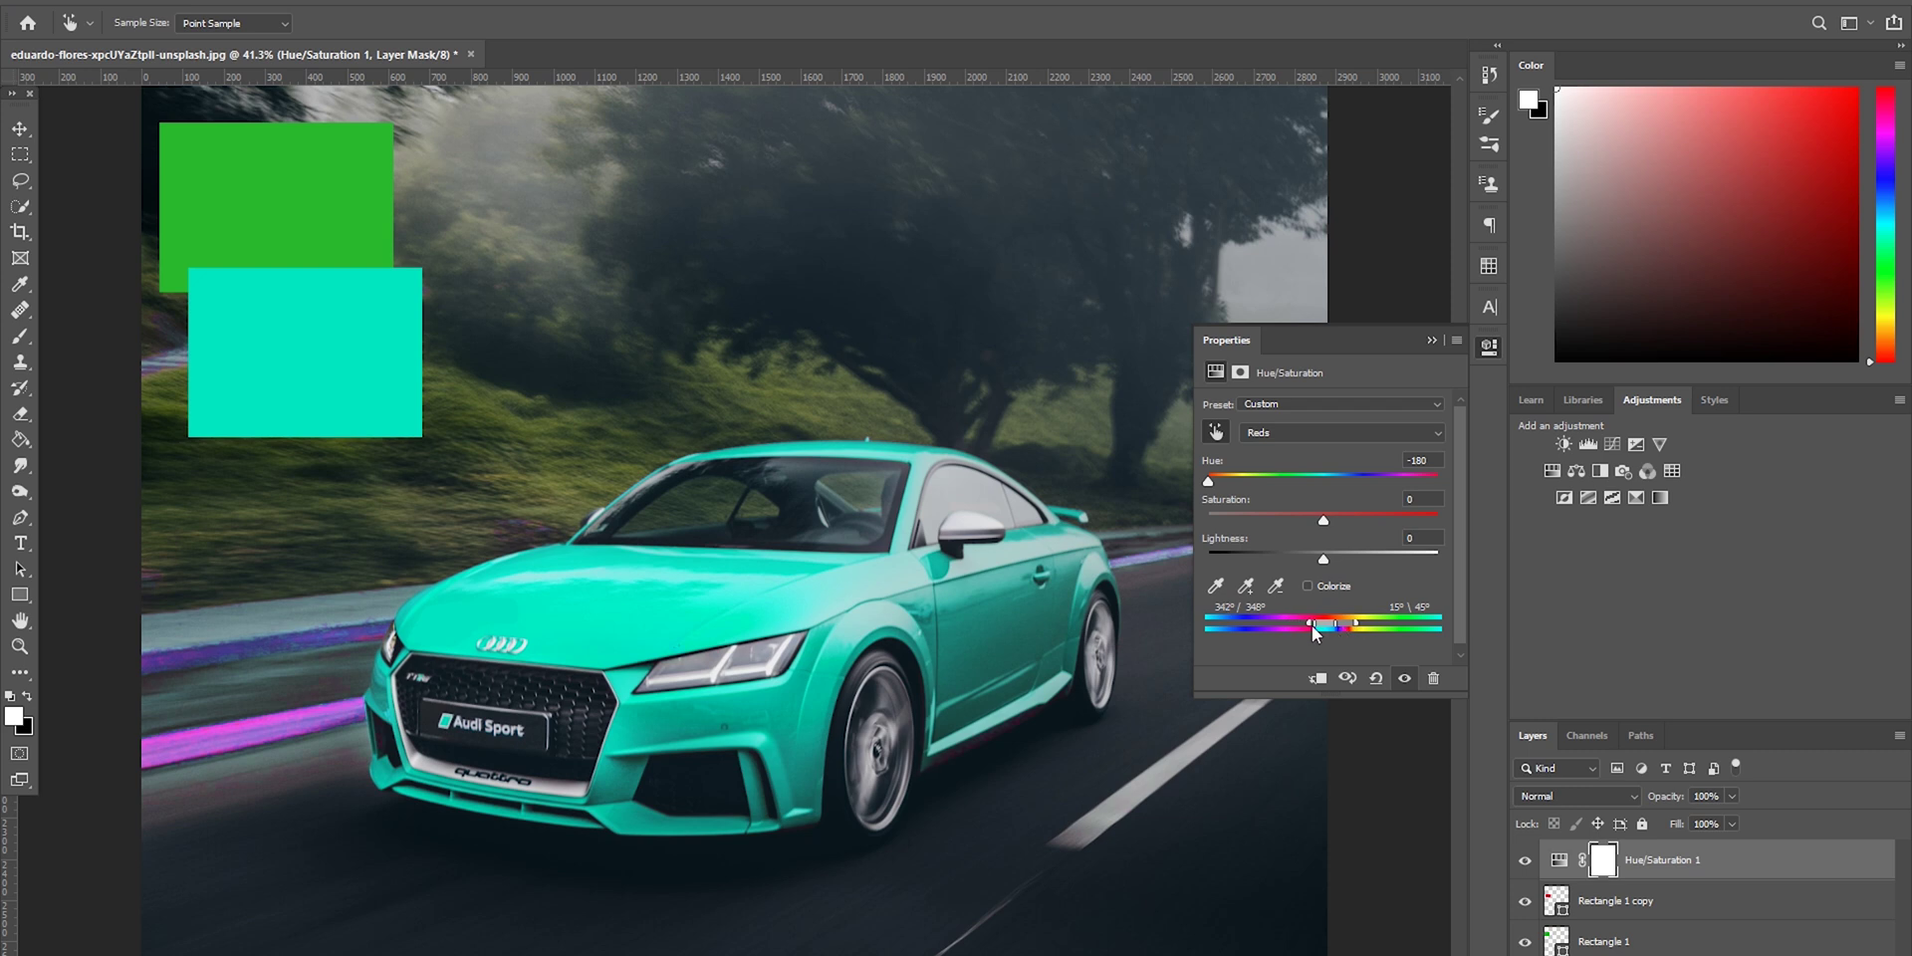
{"action": "mouse_move", "coordinate": [1292, 624]}
{"action": "left_mouse_down"}
{"action": "mouse_move", "coordinate": [1389, 628]}
{"action": "mouse_move", "coordinate": [1322, 628]}
{"action": "left_mouse_up"}
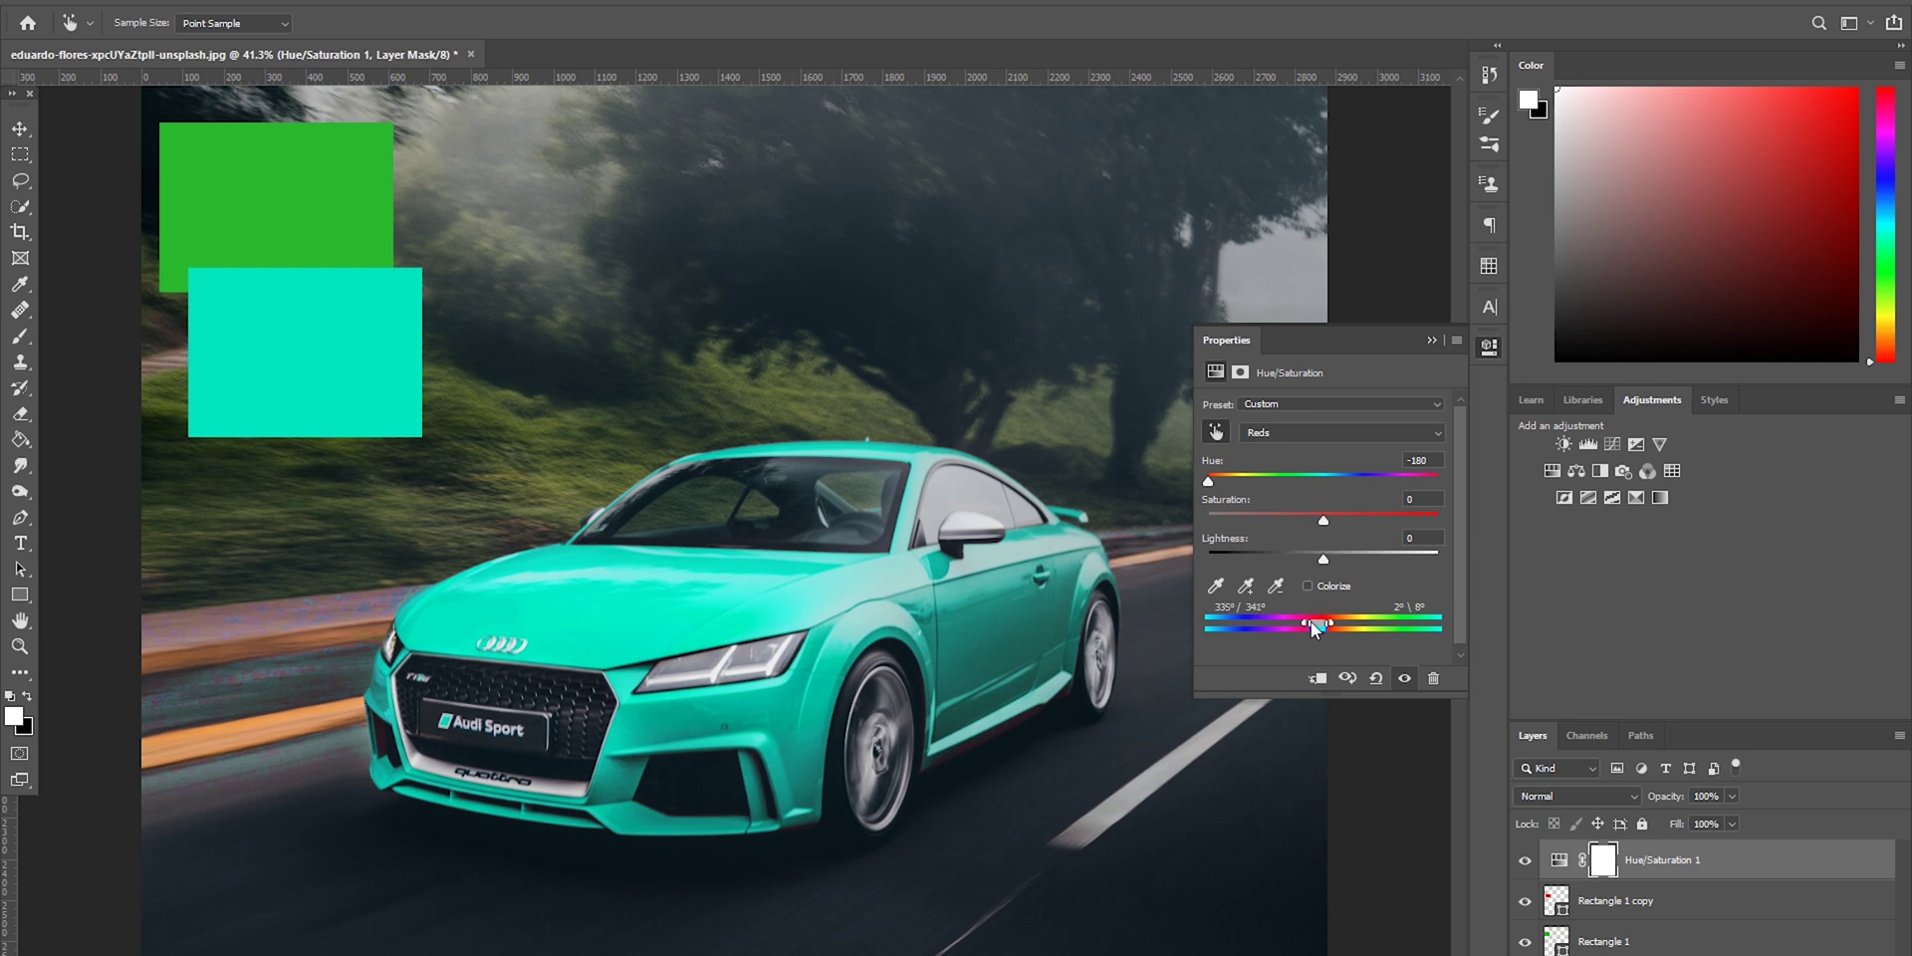
{"action": "left_click_drag", "start_coordinate": [1314, 625], "coordinate": [1327, 629]}
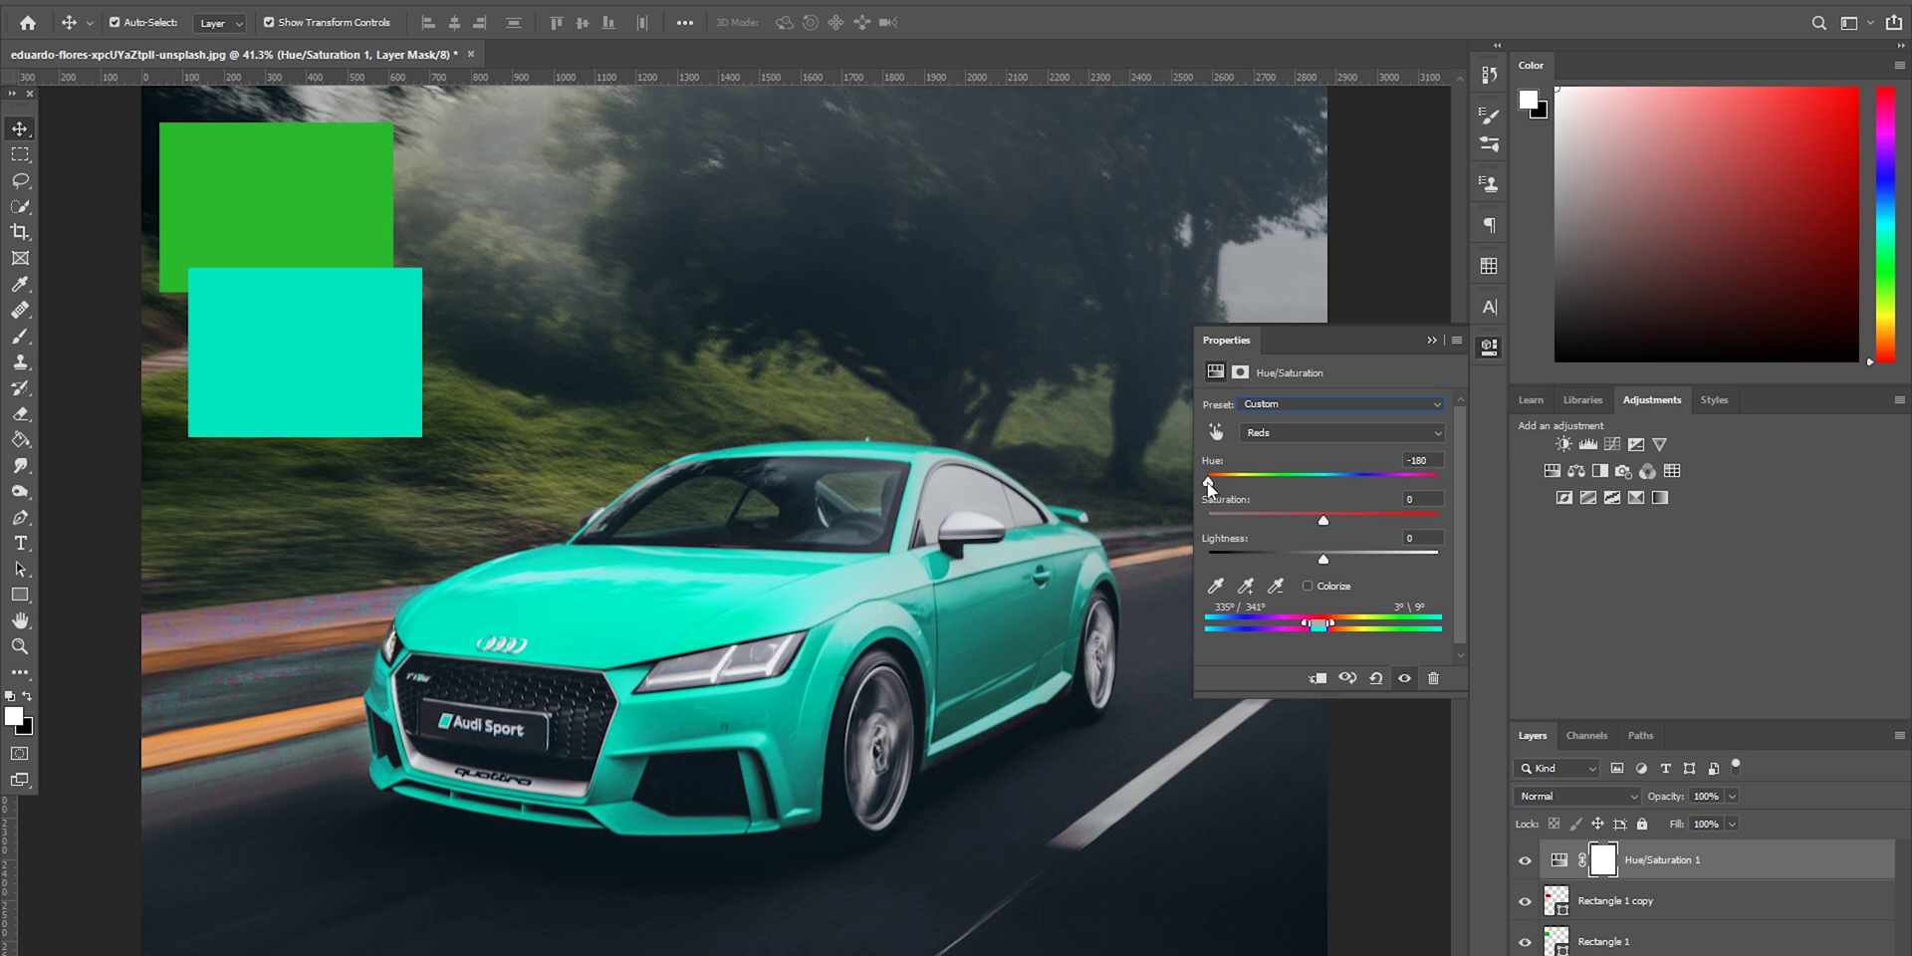
Shift the Reds hue to +131, lightness to about -15, and saturation to about -1.
{"action": "left_click_drag", "start_coordinate": [1207, 482], "coordinate": [1424, 481]}
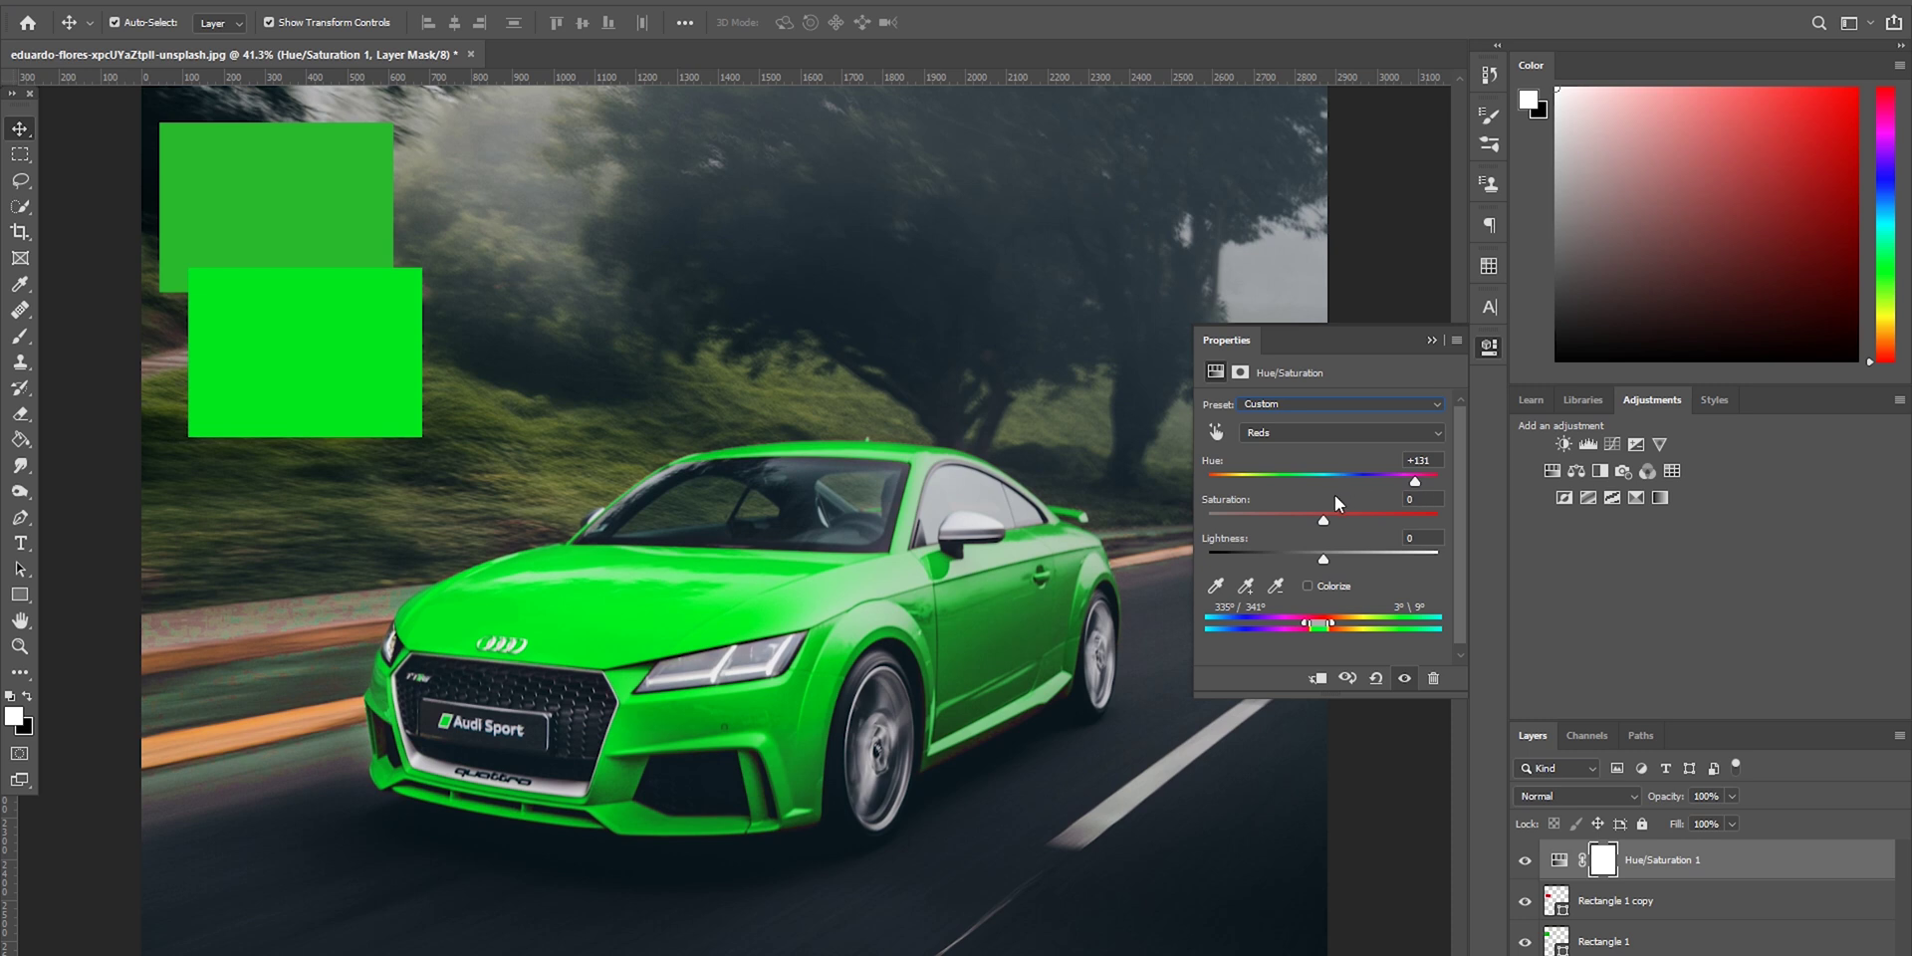
{"action": "left_click_drag", "start_coordinate": [1324, 562], "coordinate": [1319, 563]}
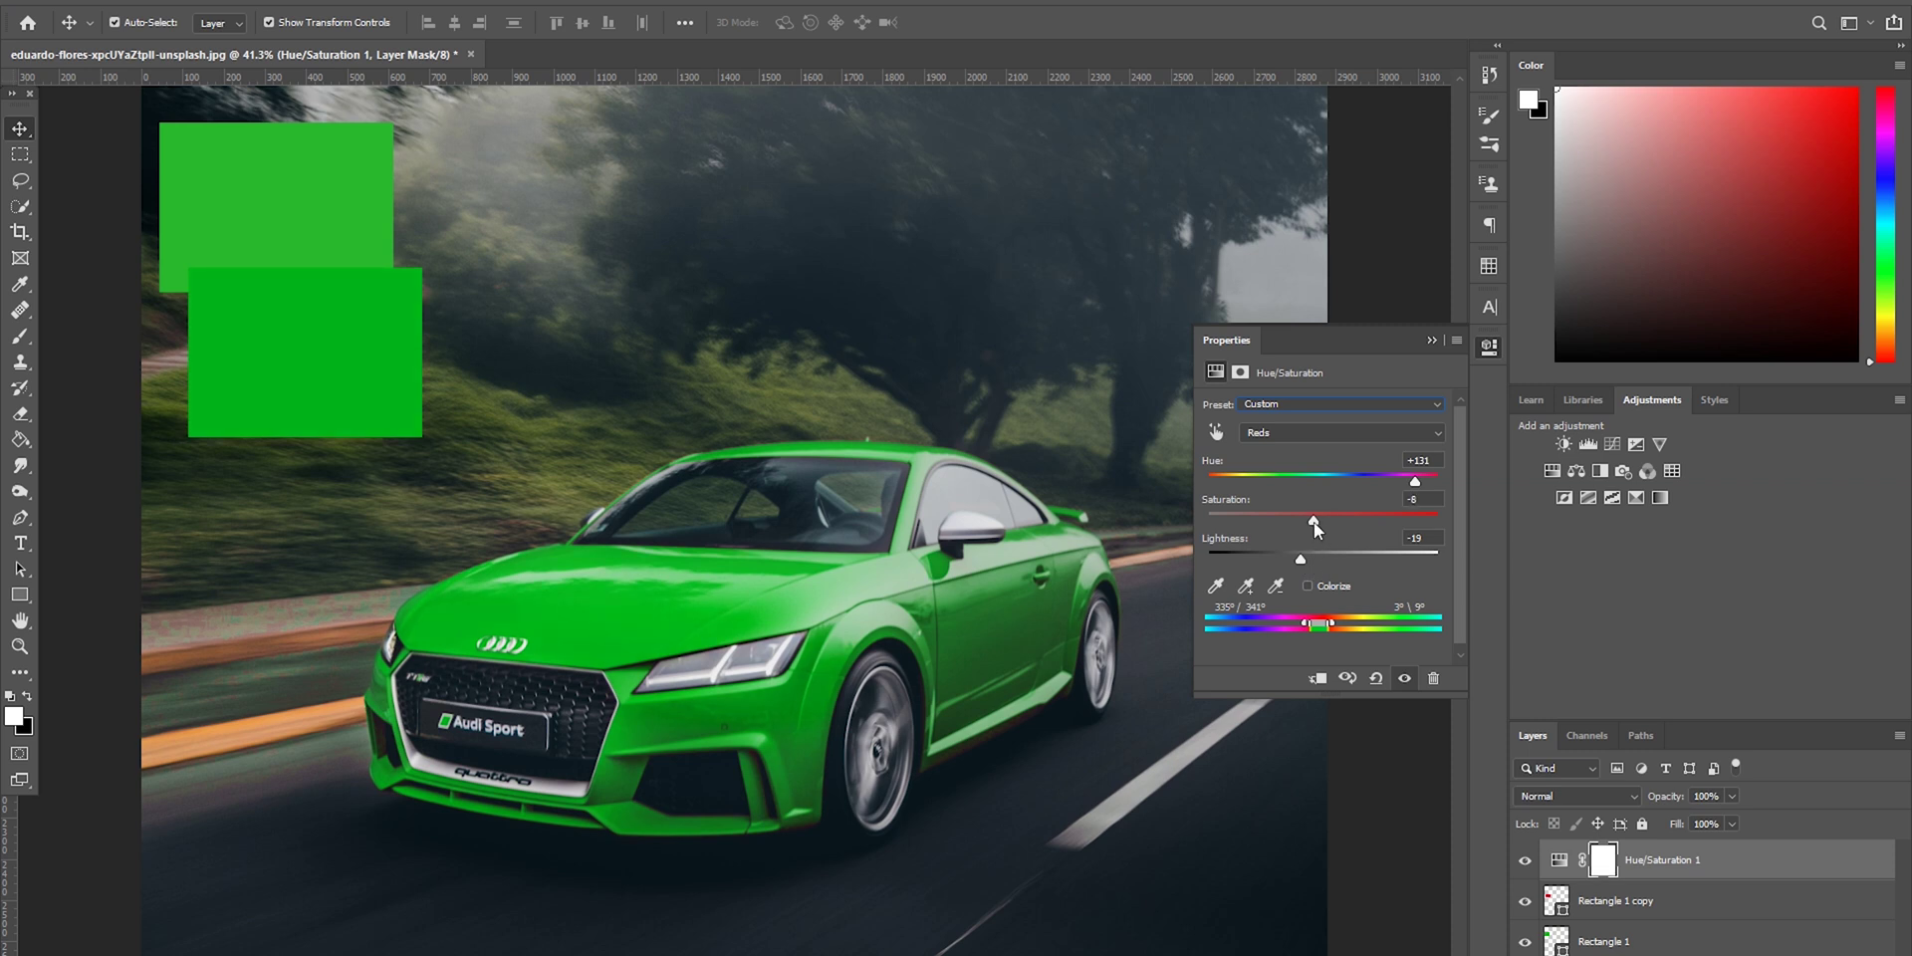
{"action": "left_click_drag", "start_coordinate": [1319, 523], "coordinate": [1323, 526]}
Zoom in to 100% to compare the two green rectangles, then zoom back out.
{"action": "left_click", "coordinate": [305, 243]}
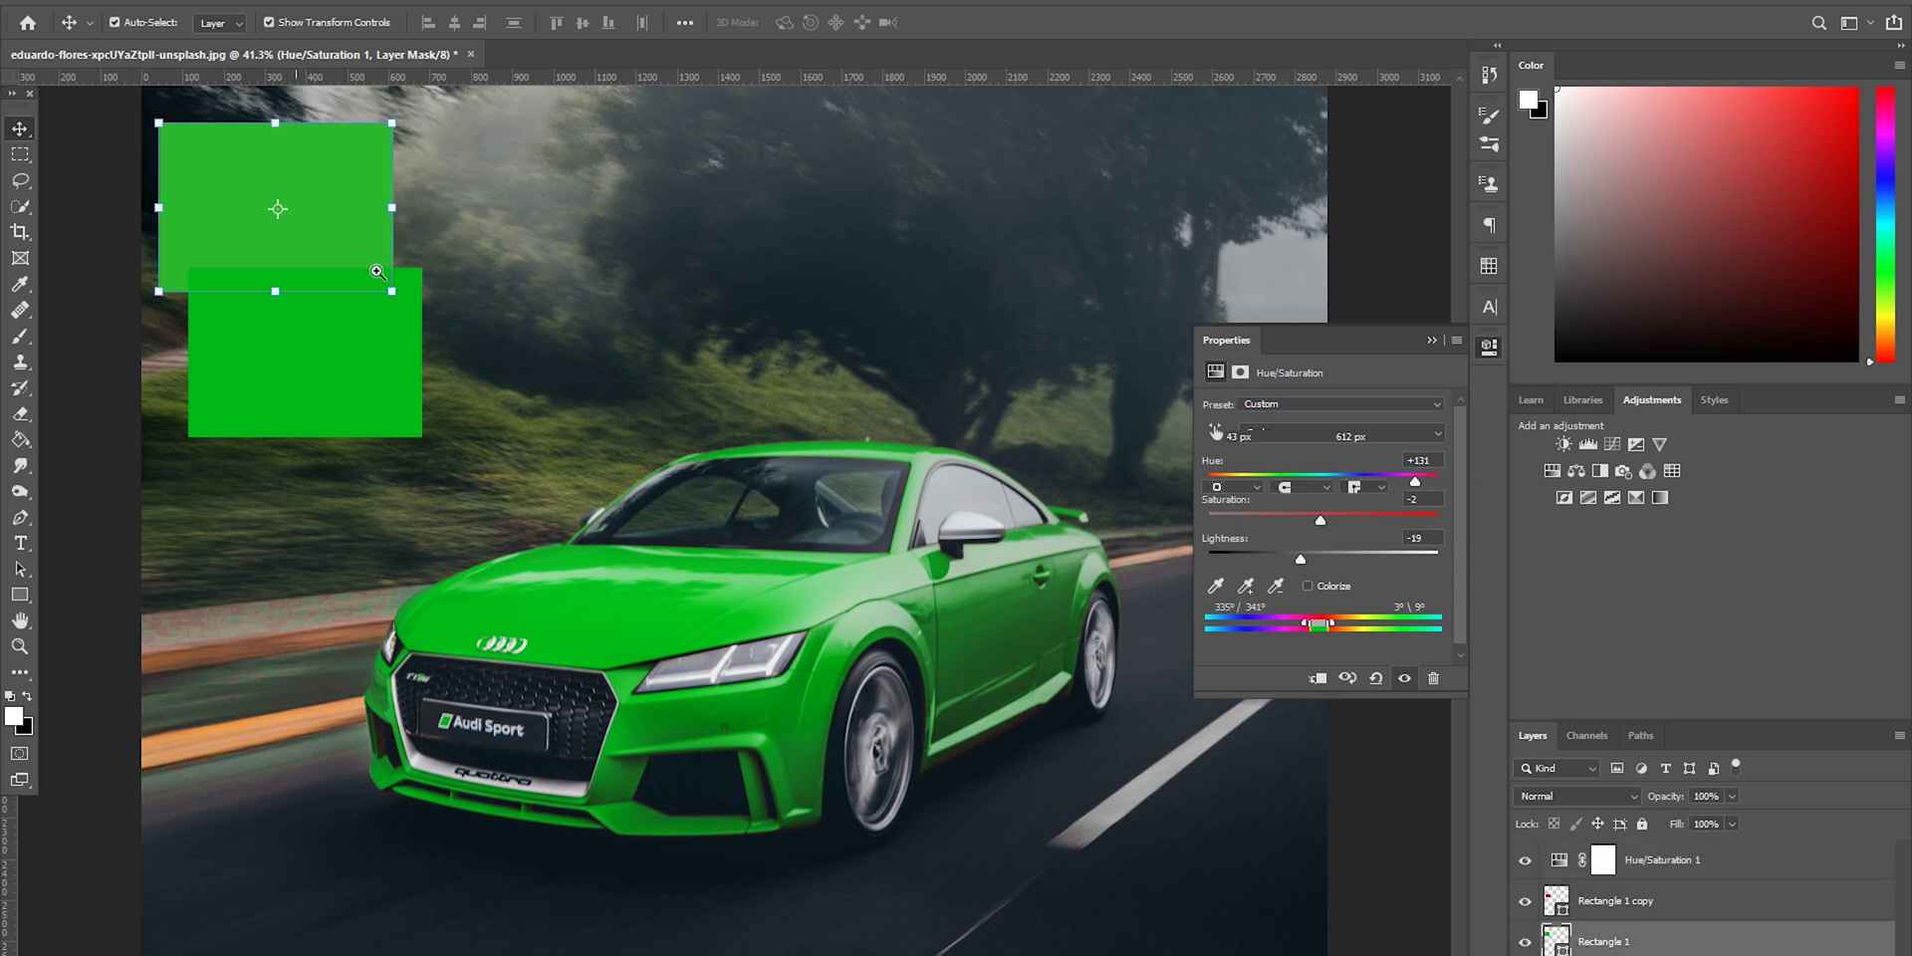
{"action": "key", "text": "z"}
{"action": "key", "text": "d"}
{"action": "left_click", "coordinate": [397, 290]}
{"action": "left_click", "coordinate": [397, 289]}
{"action": "left_click", "coordinate": [397, 290]}
{"action": "key", "text": "v"}
{"action": "left_click_drag", "start_coordinate": [697, 284], "coordinate": [885, 308]}
{"action": "left_click", "coordinate": [920, 303]}
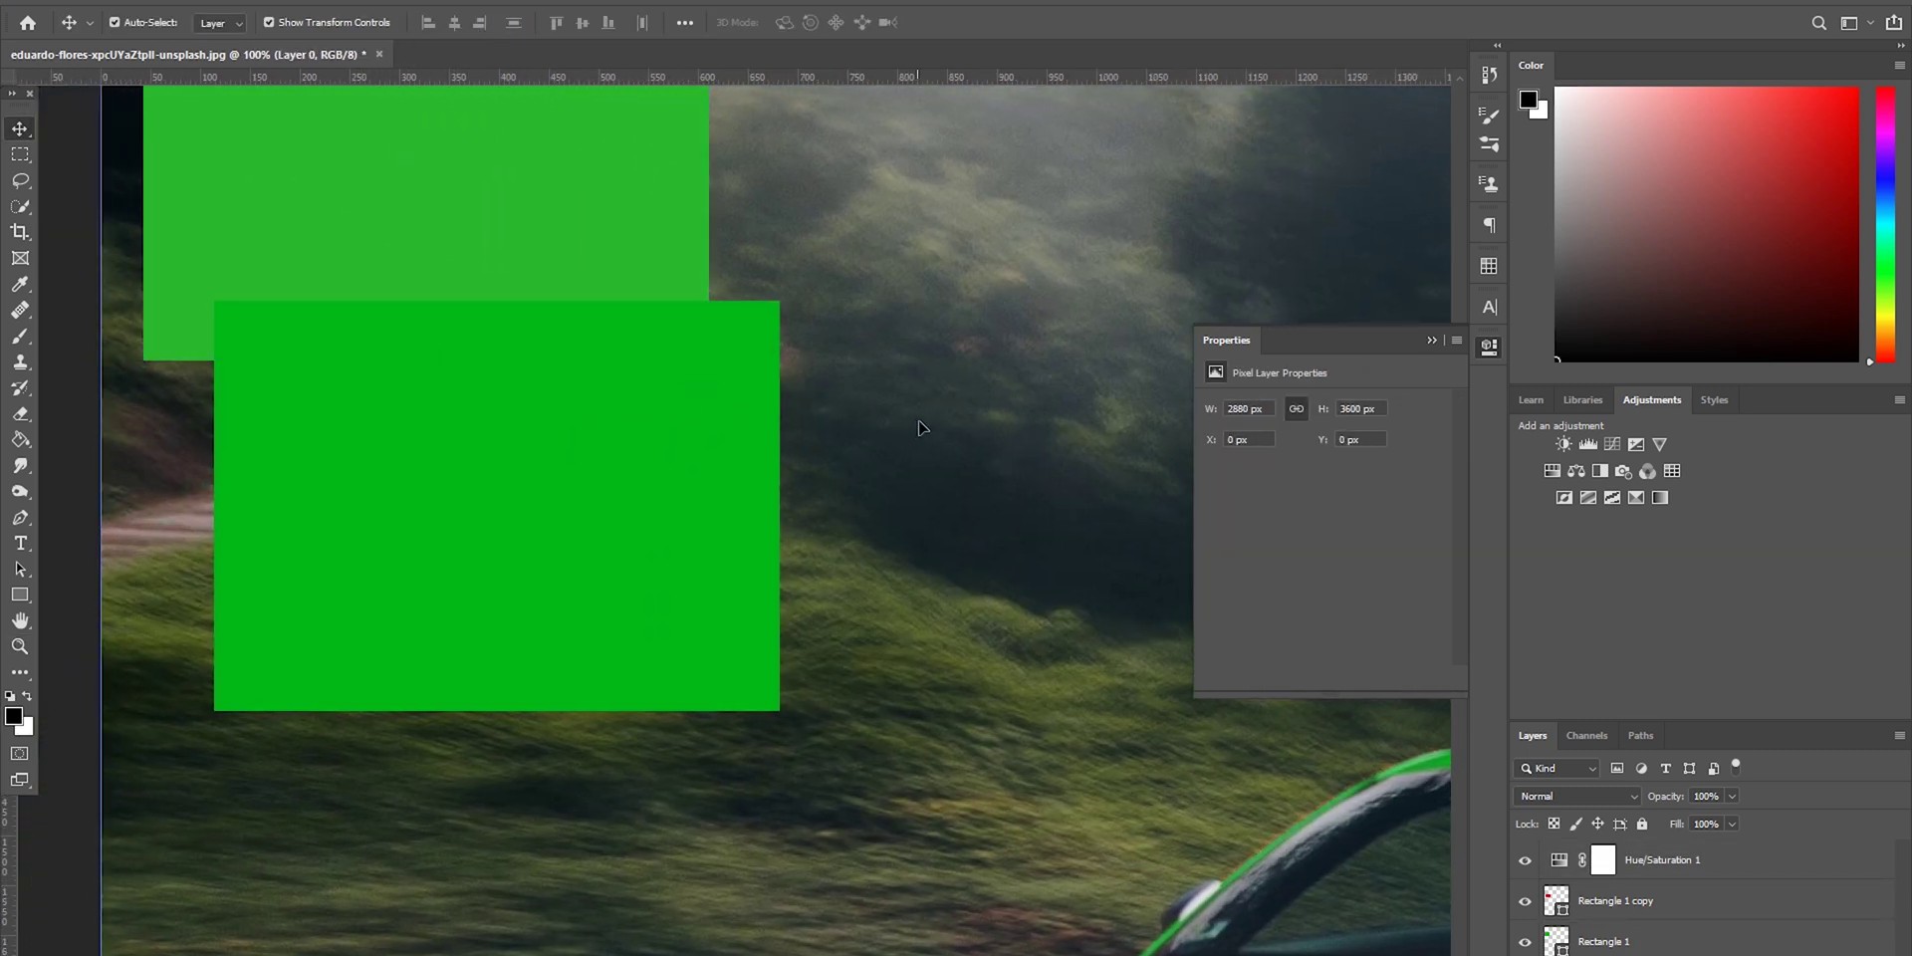
{"action": "left_click_drag", "start_coordinate": [927, 384], "coordinate": [853, 392]}
{"action": "left_click_drag", "start_coordinate": [898, 638], "coordinate": [528, 534]}
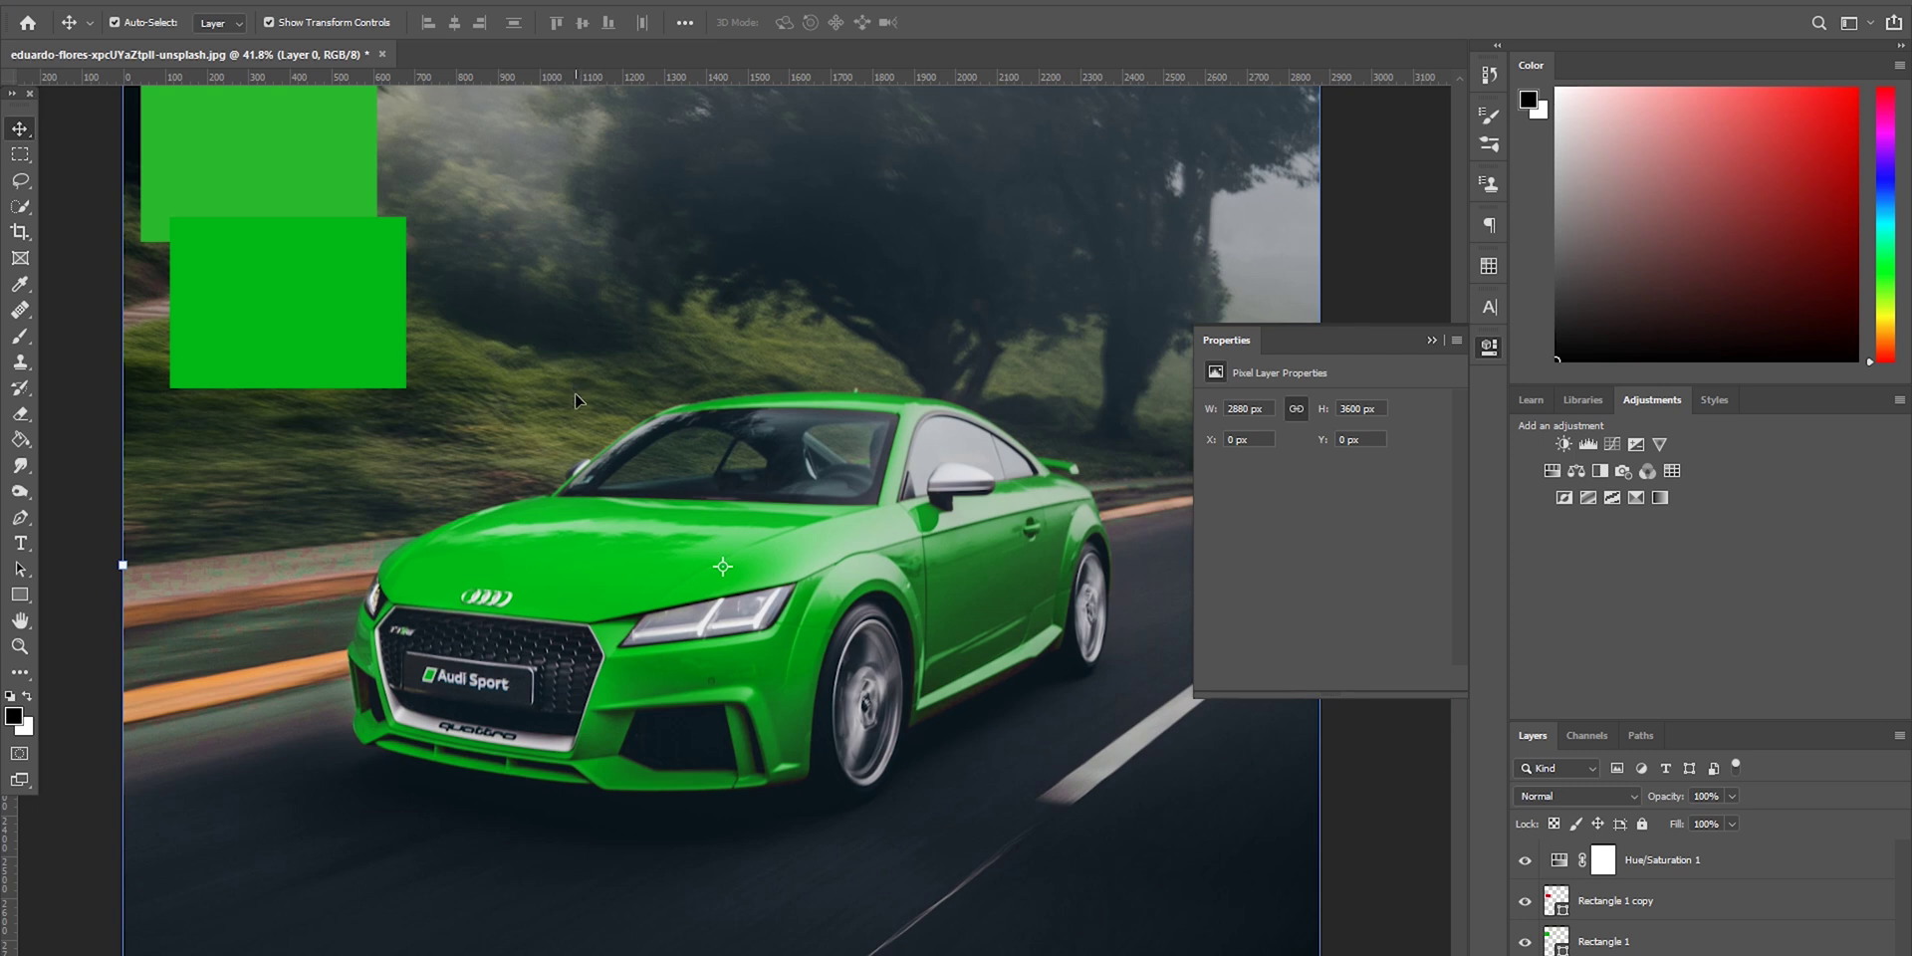
{"action": "left_click", "coordinate": [840, 542]}
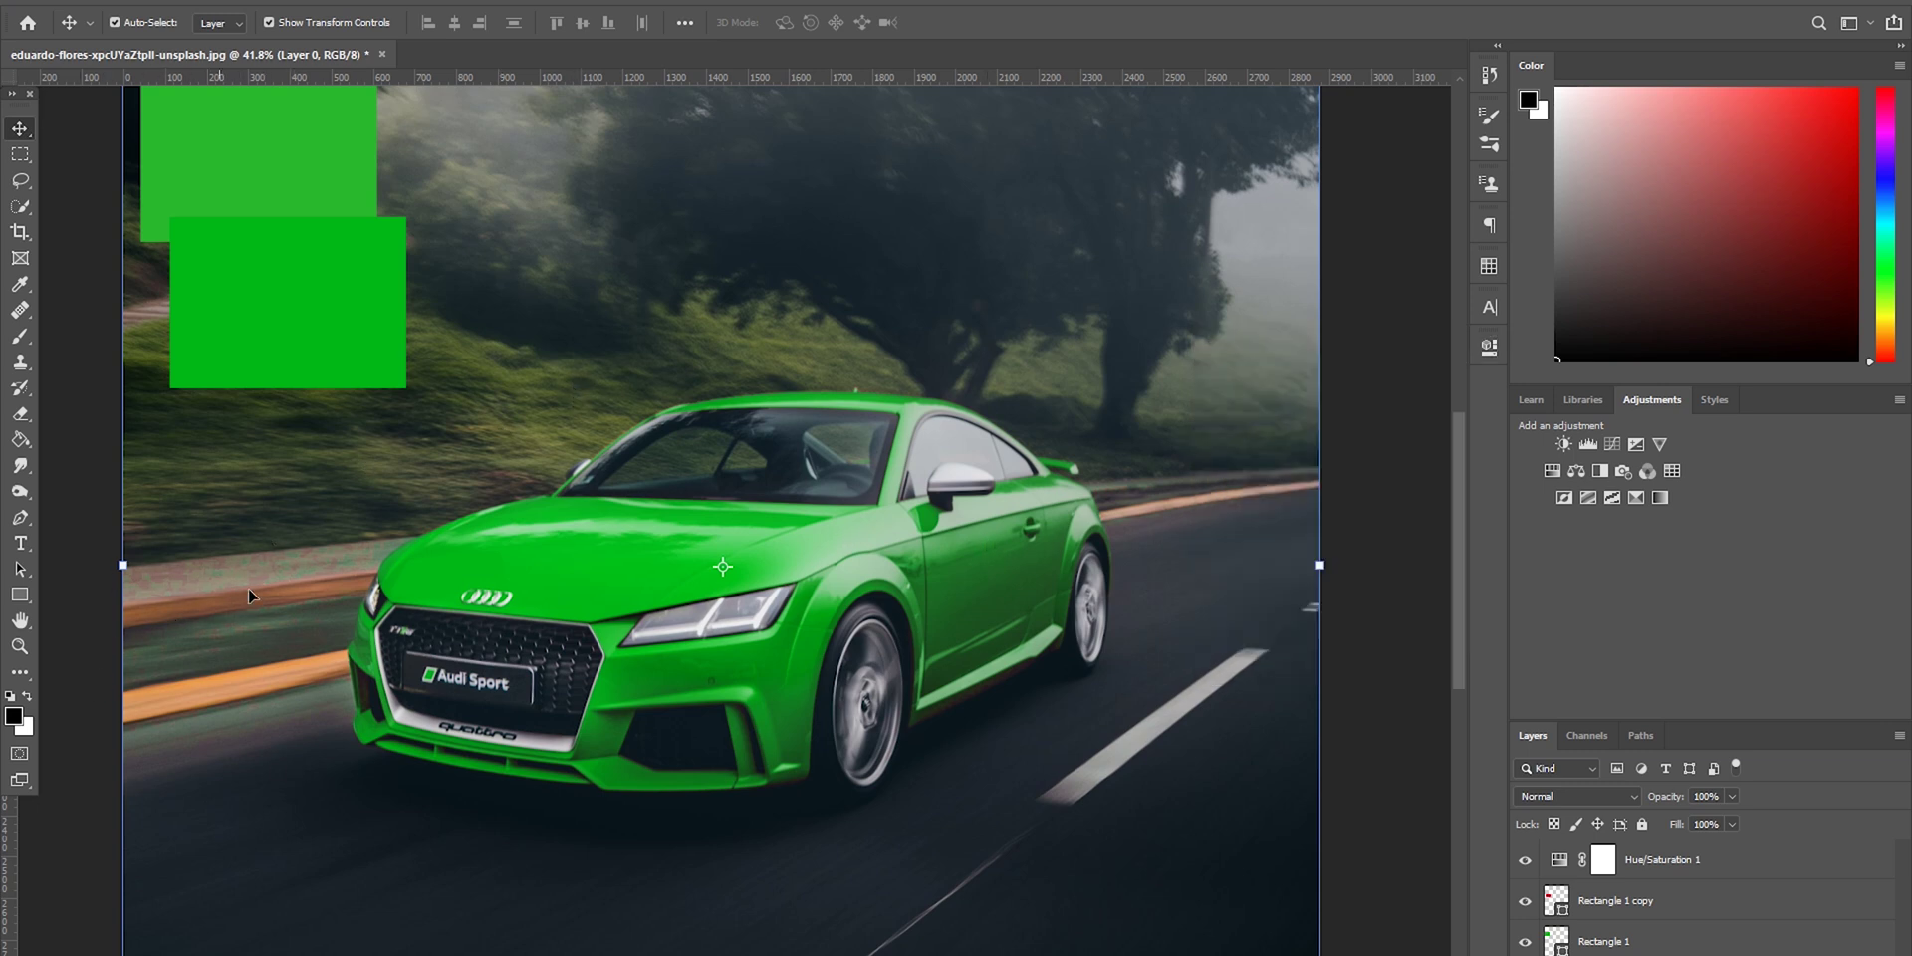
Delete both green rectangle layers.
{"action": "left_click", "coordinate": [1707, 917]}
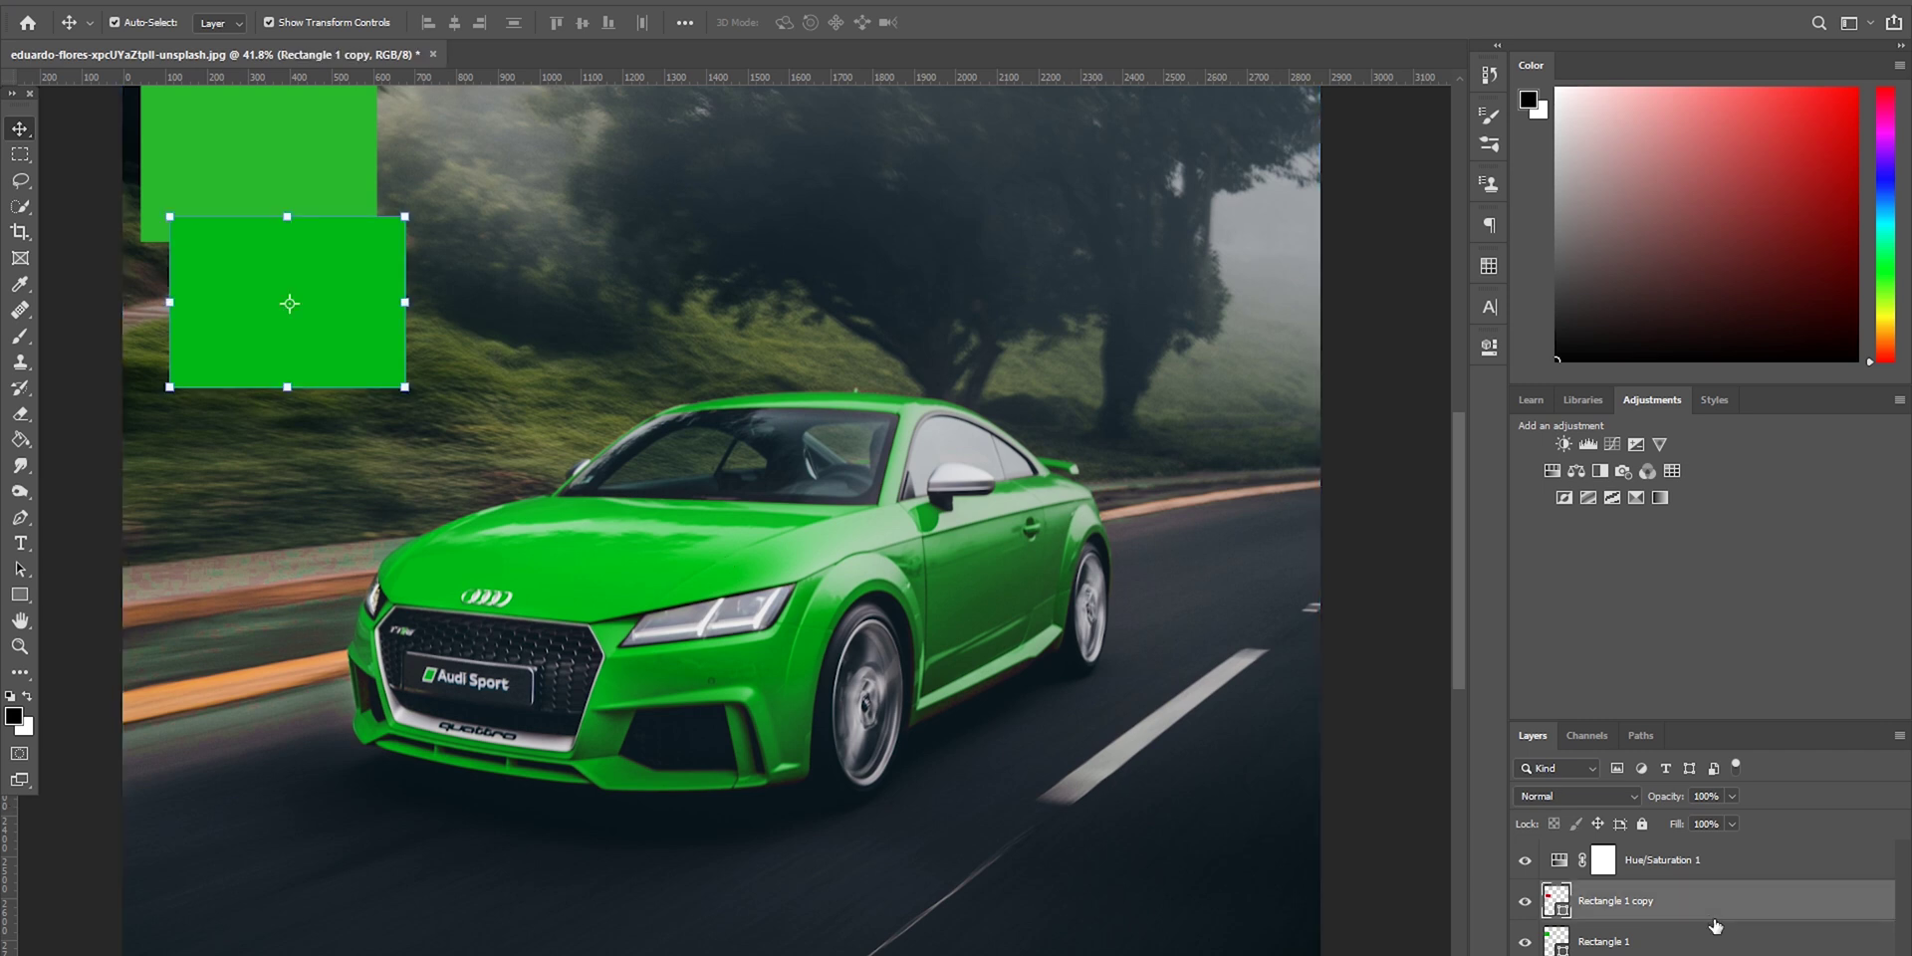
{"action": "key", "text": "Delete"}
{"action": "key", "text": "Delete"}
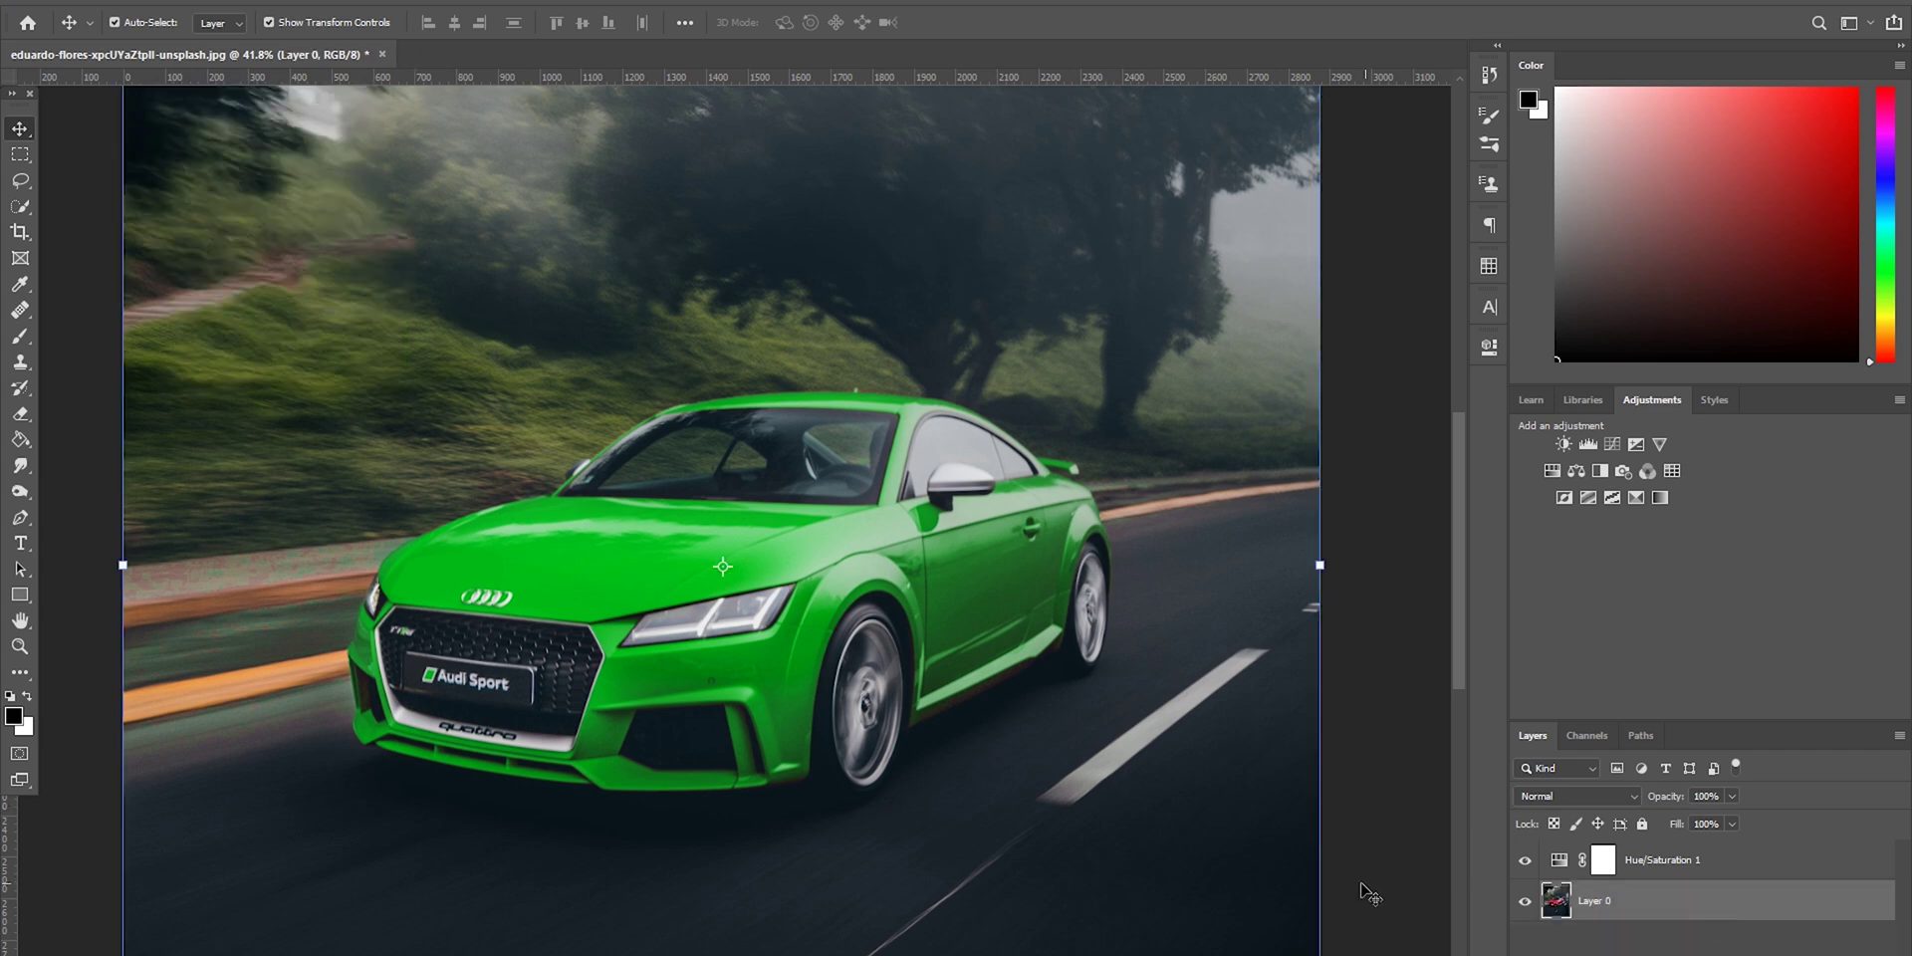
{"action": "left_click", "coordinate": [1644, 876]}
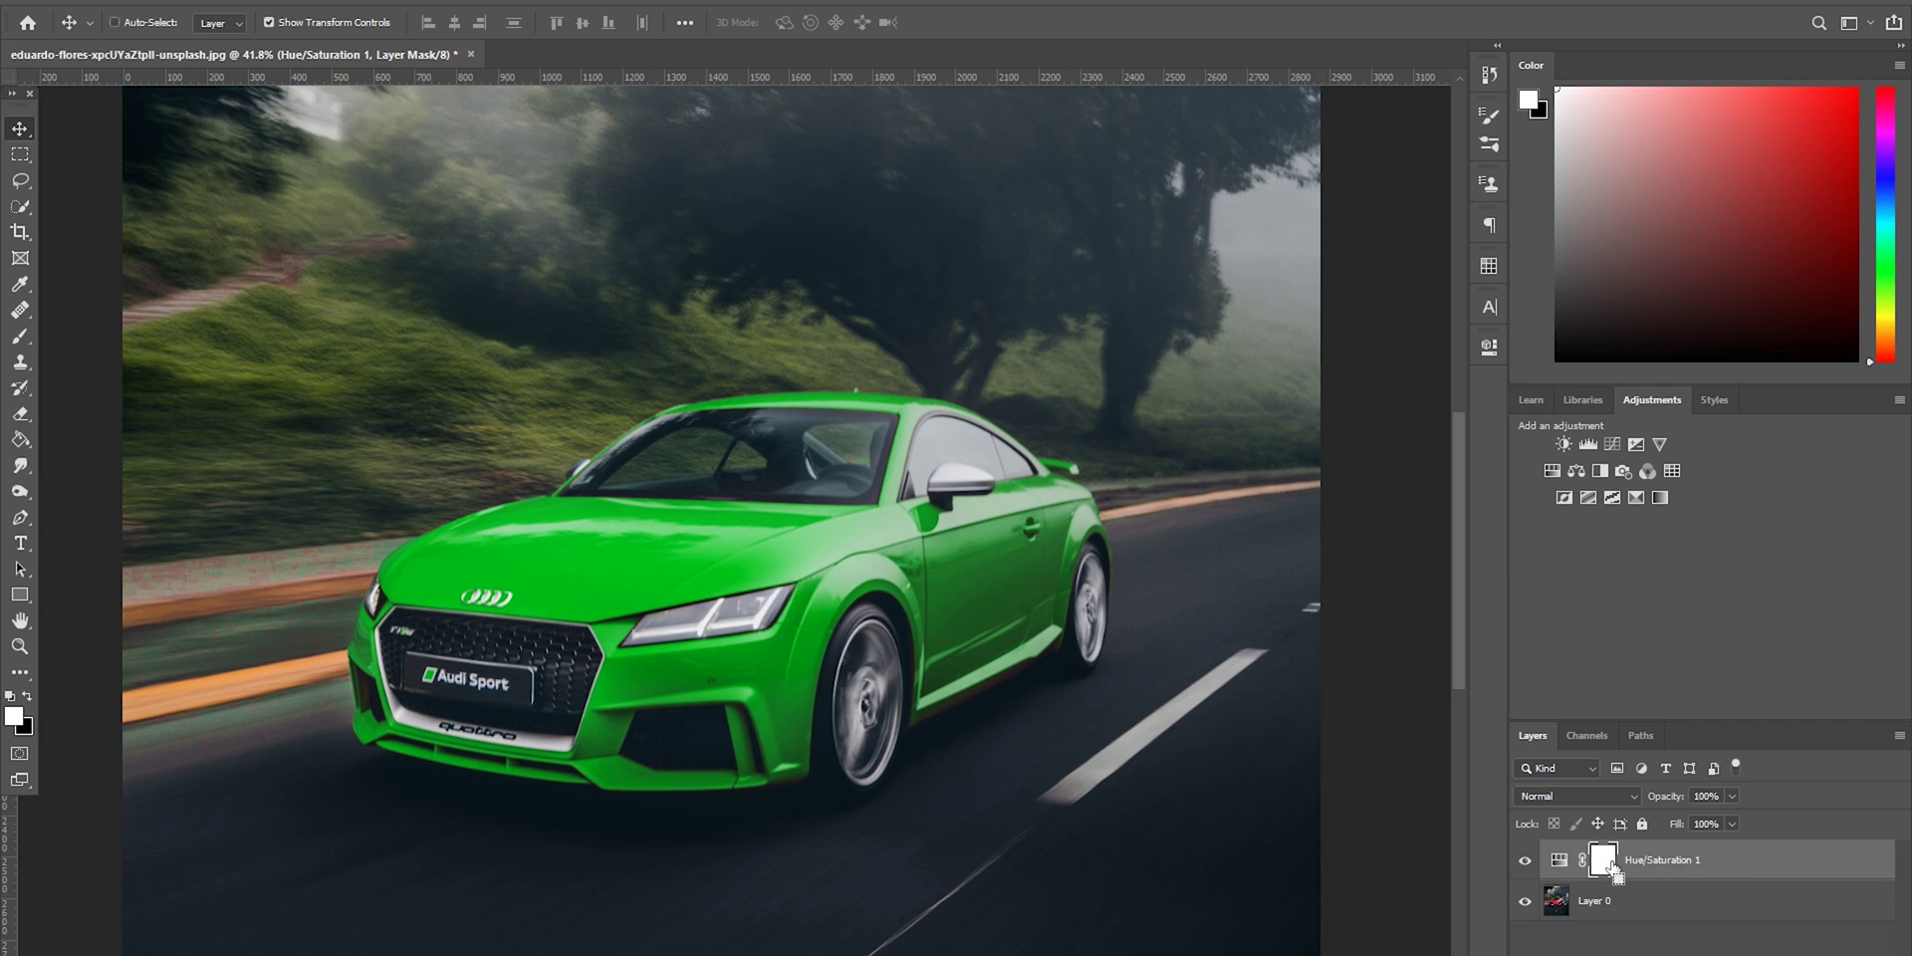
Invert the Hue/Saturation mask and brush green over the hood area, undoing the last hood stroke.
{"action": "key", "text": "ctrl+i"}
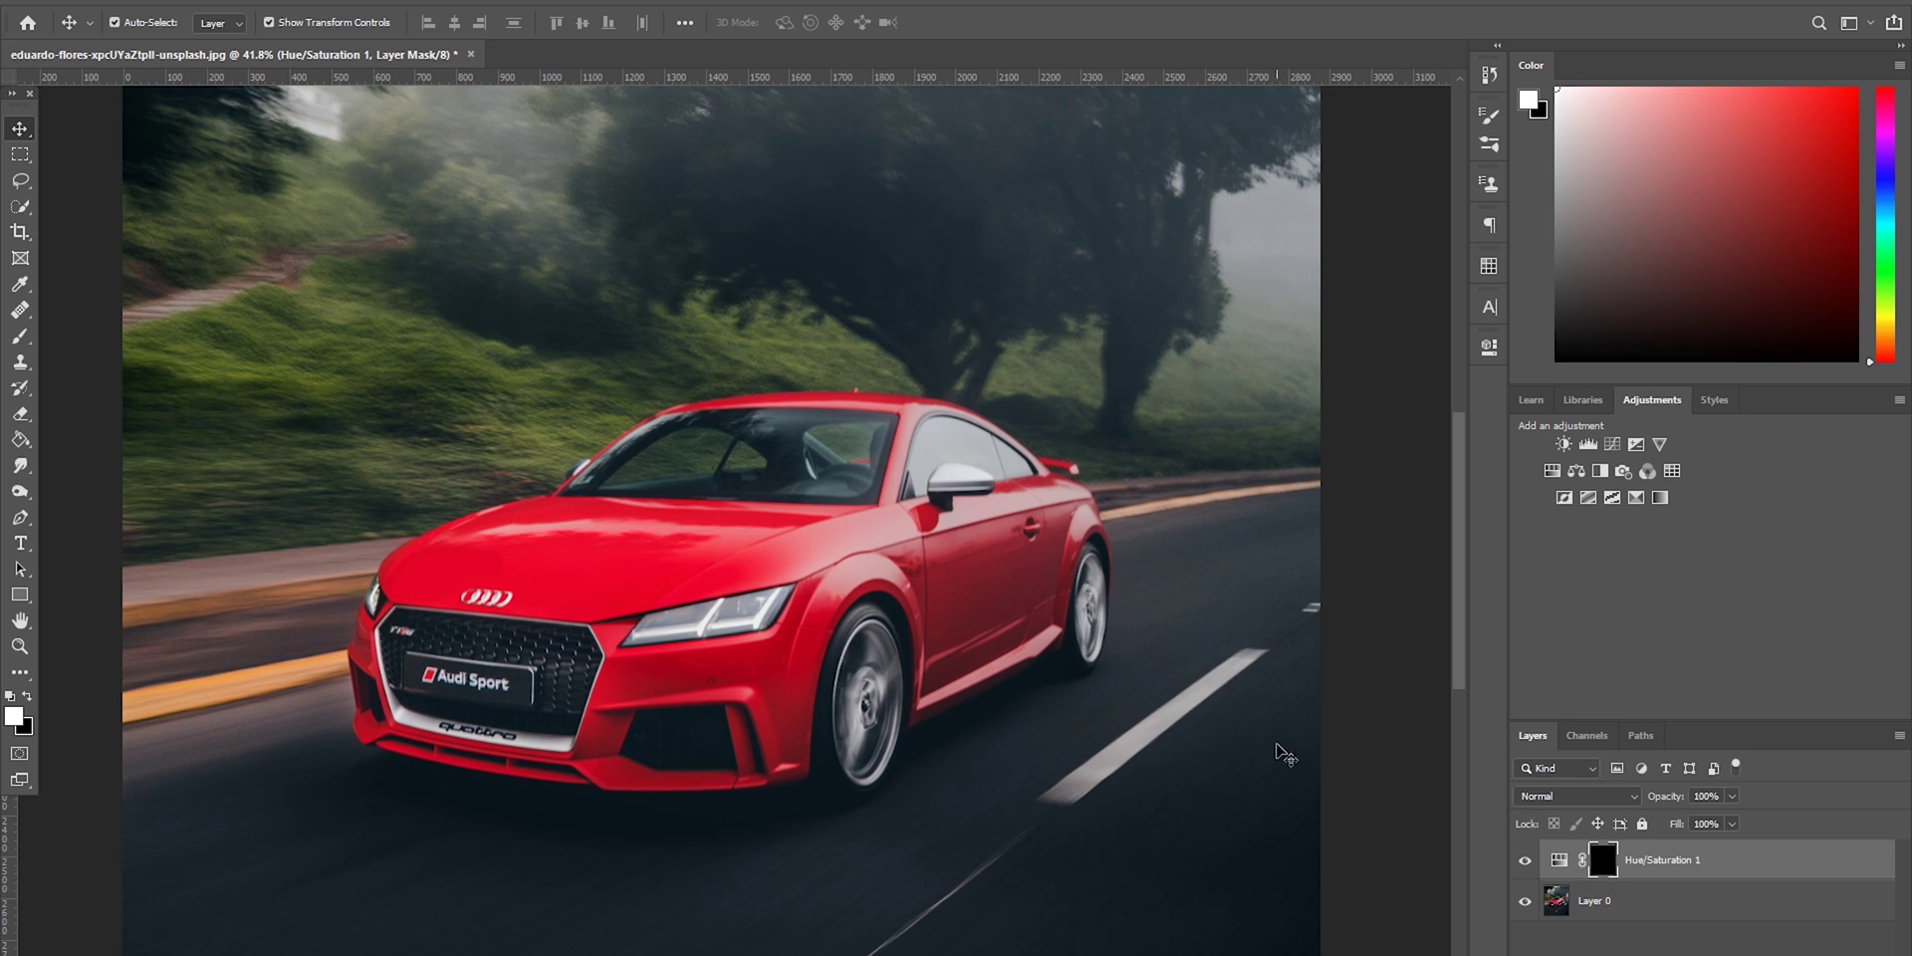
{"action": "key", "text": "b"}
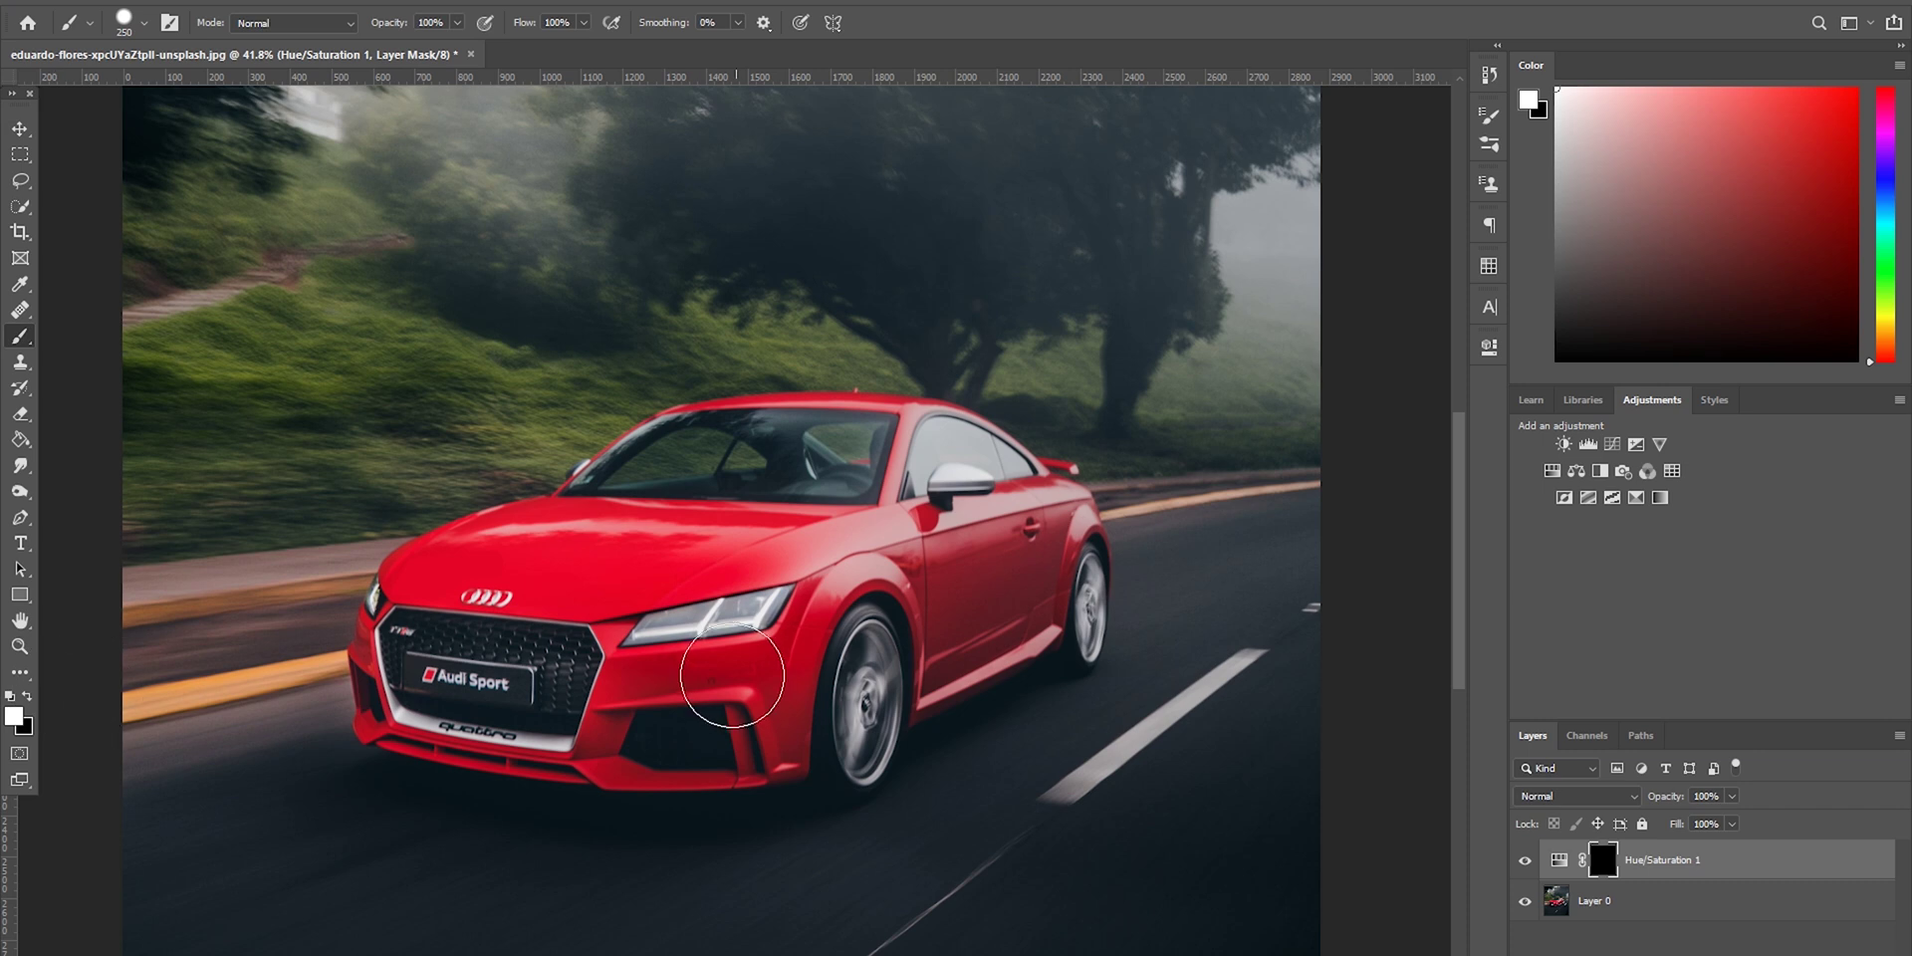
{"action": "left_click", "coordinate": [703, 634]}
{"action": "mouse_move", "coordinate": [667, 621]}
{"action": "left_mouse_down"}
{"action": "mouse_move", "coordinate": [622, 659]}
{"action": "mouse_move", "coordinate": [662, 686]}
{"action": "mouse_move", "coordinate": [737, 622]}
{"action": "mouse_move", "coordinate": [741, 590]}
{"action": "mouse_move", "coordinate": [789, 595]}
{"action": "mouse_move", "coordinate": [798, 550]}
{"action": "mouse_move", "coordinate": [708, 685]}
{"action": "left_mouse_up"}
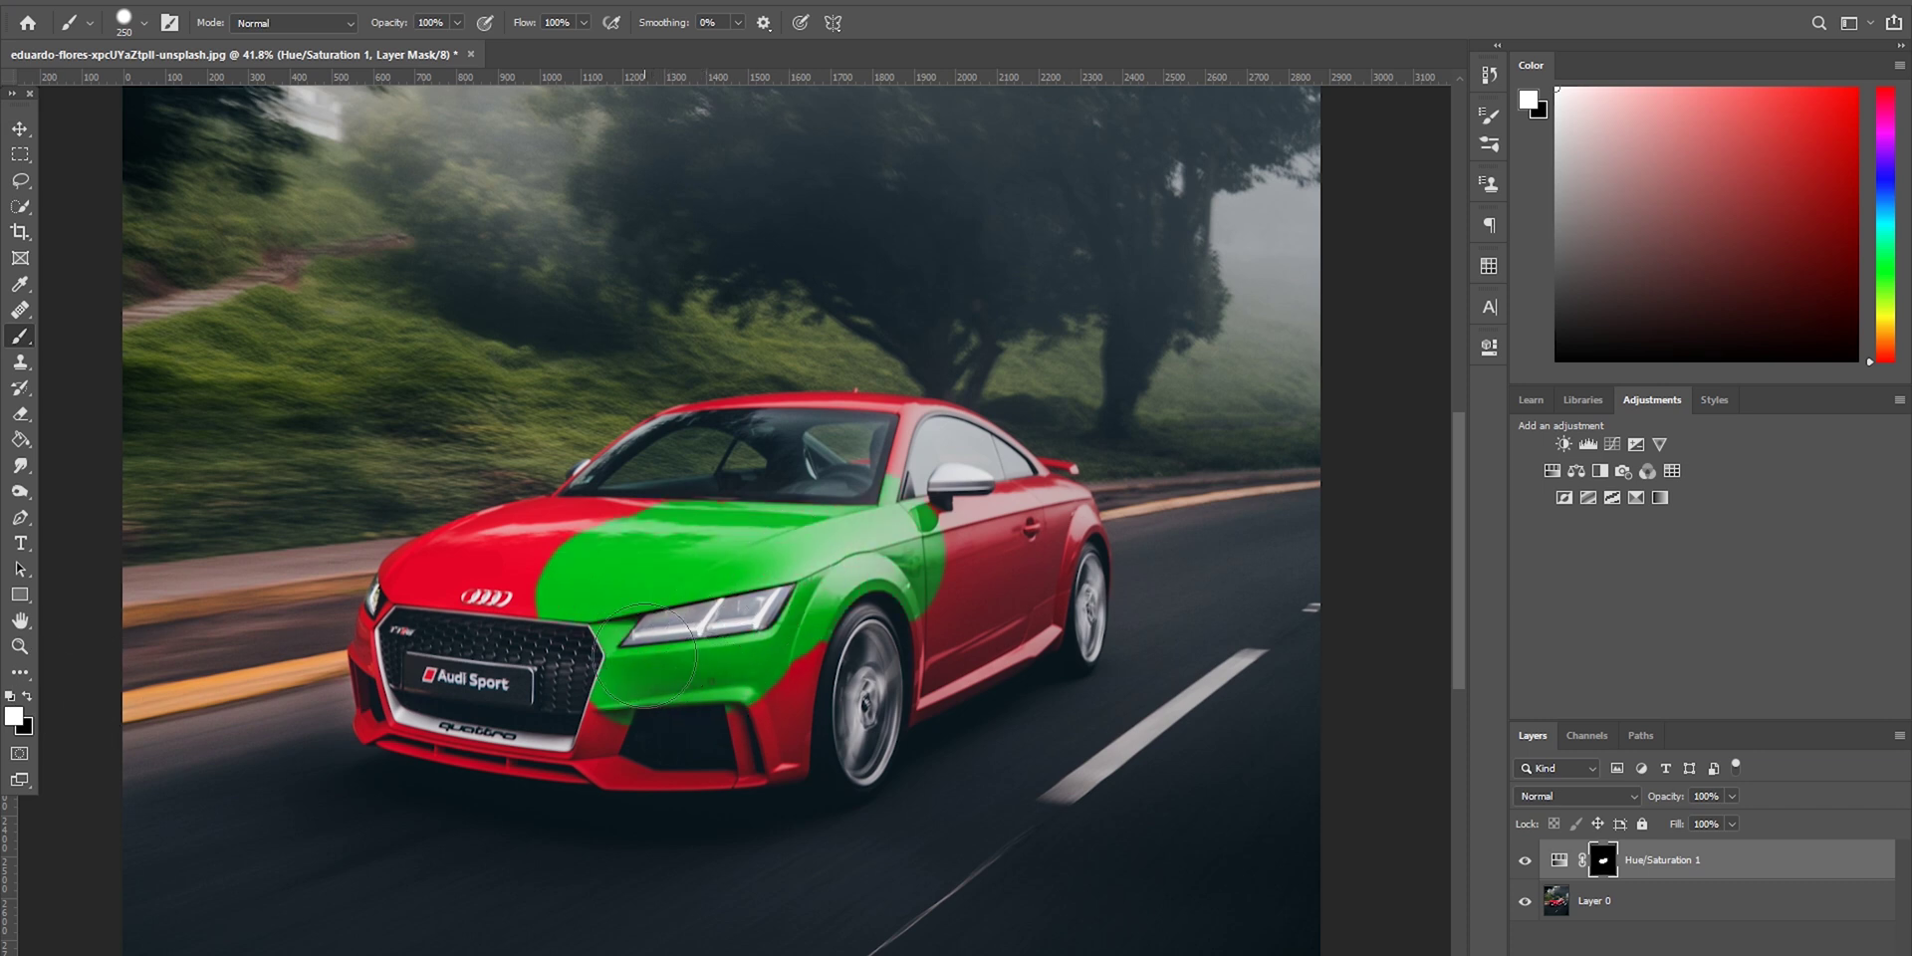
{"action": "mouse_move", "coordinate": [450, 543]}
{"action": "left_mouse_down"}
{"action": "mouse_move", "coordinate": [369, 584]}
{"action": "mouse_move", "coordinate": [354, 633]}
{"action": "mouse_move", "coordinate": [385, 707]}
{"action": "mouse_move", "coordinate": [361, 615]}
{"action": "mouse_move", "coordinate": [312, 586]}
{"action": "left_mouse_up"}
{"action": "scroll", "coordinate": [313, 587], "scroll_direction": "up", "scroll_amount": 3}
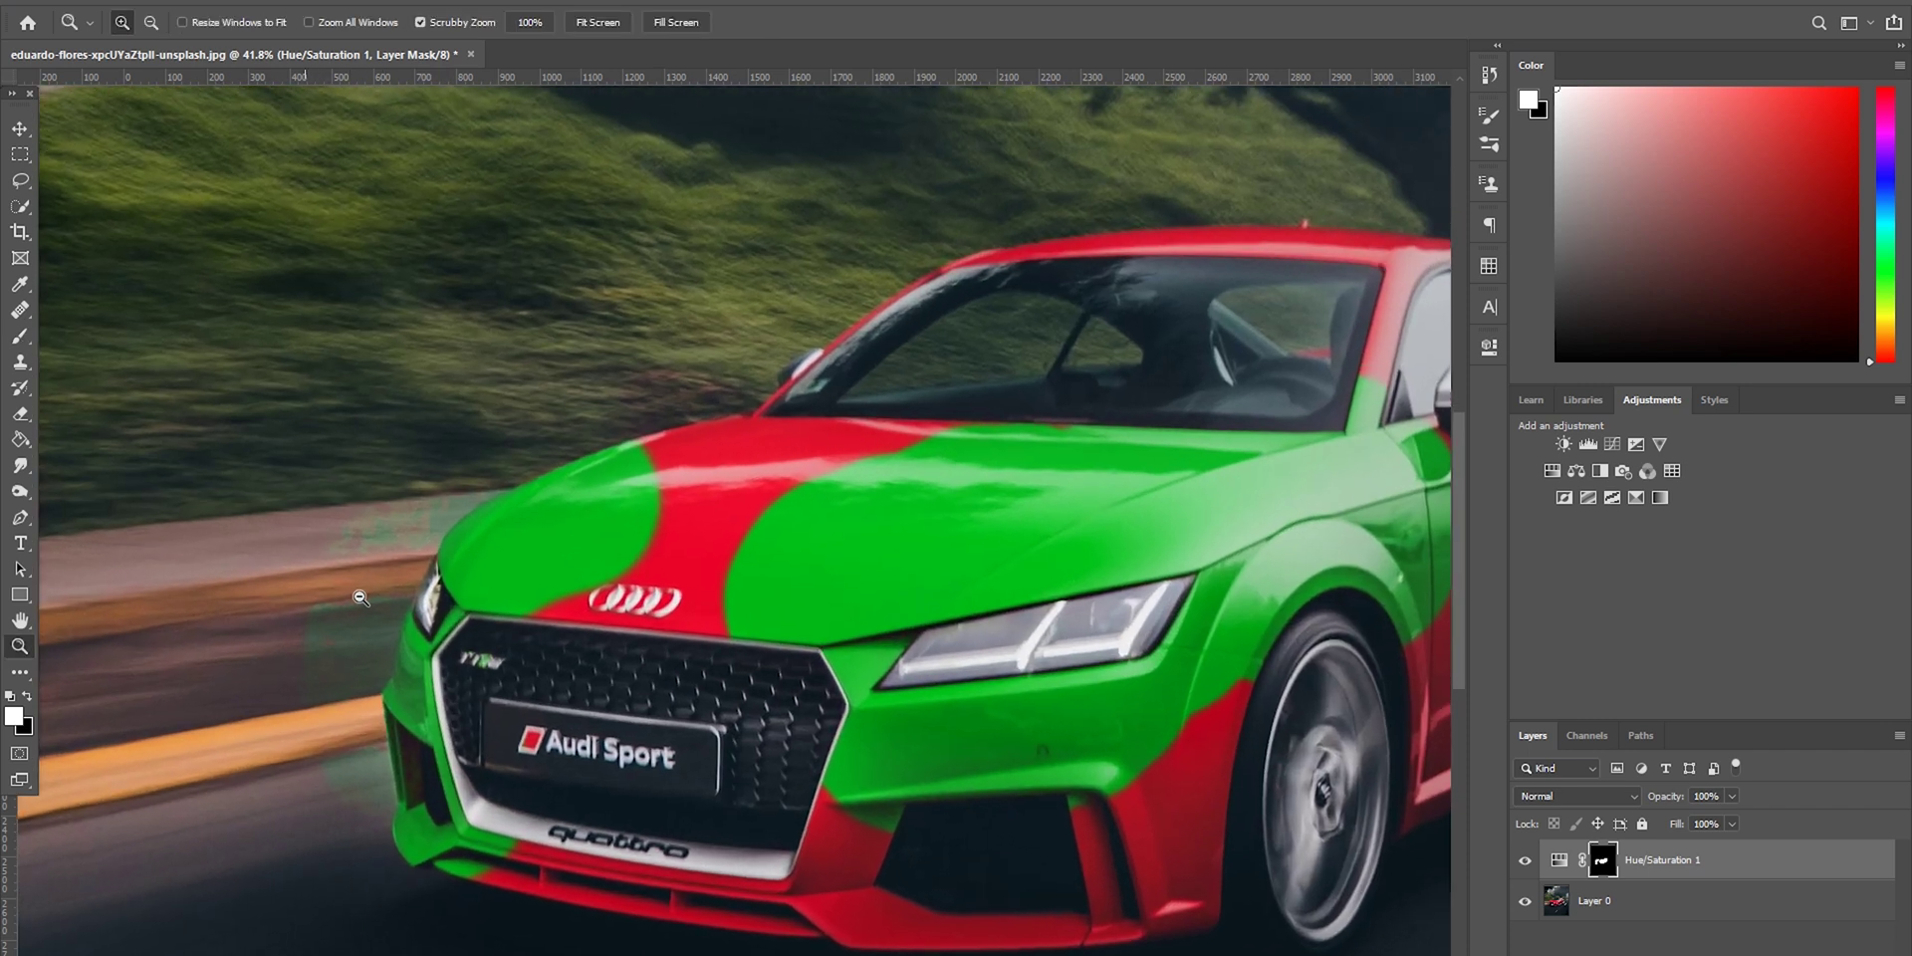
{"action": "key", "text": "ctrl+z"}
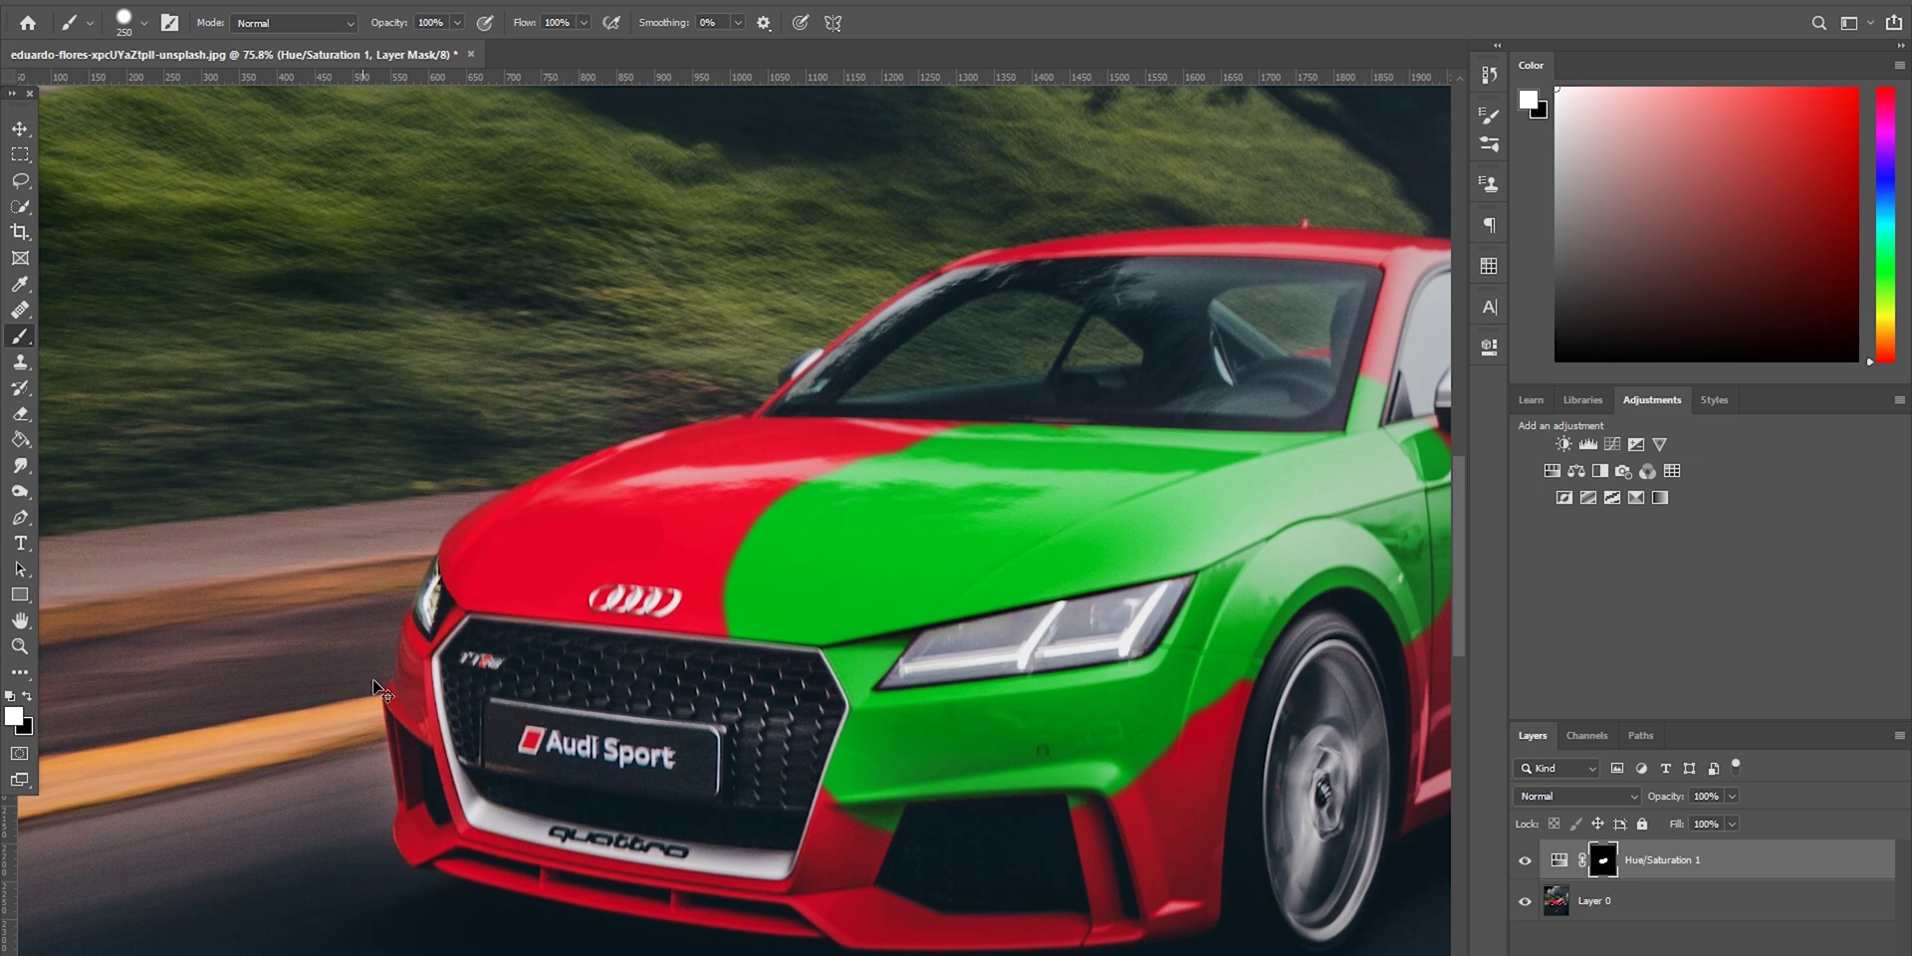
Fit the image in the window and brush the rear door, lower side and roof green.
{"action": "key", "text": "z"}
{"action": "key", "text": "ctrl+0"}
{"action": "key", "text": "b"}
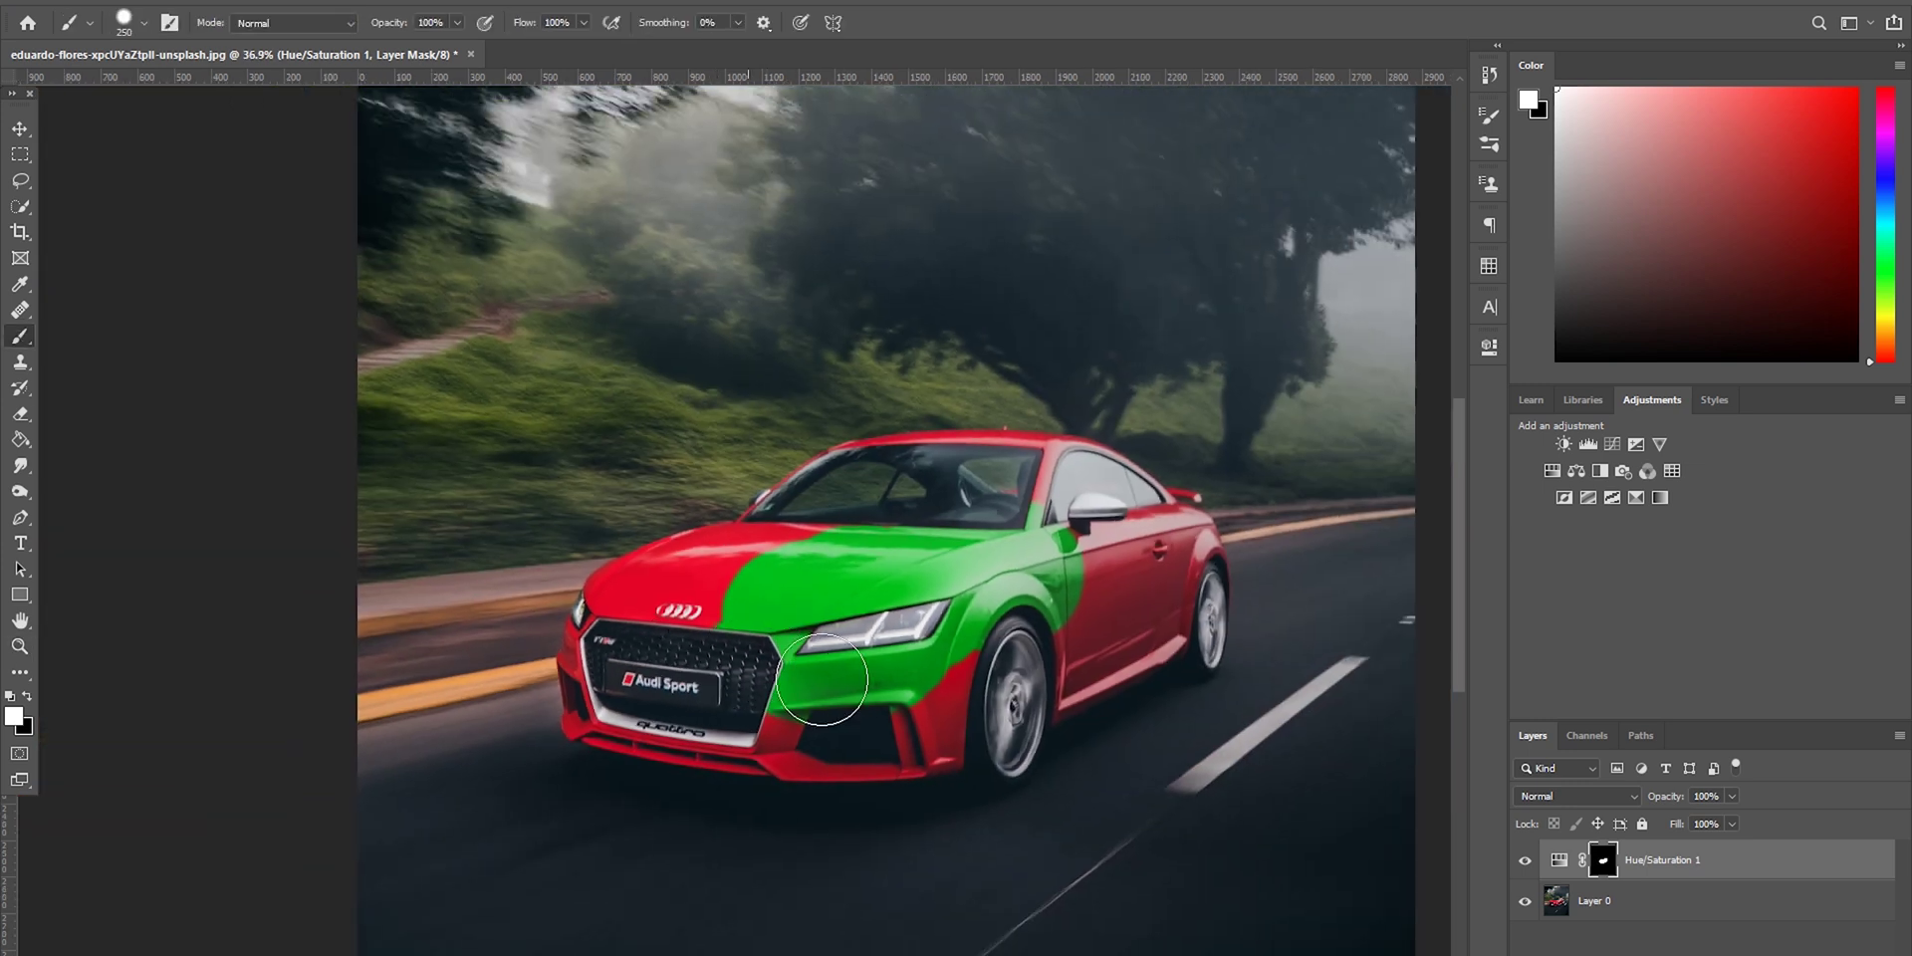
{"action": "mouse_move", "coordinate": [1103, 615]}
{"action": "left_mouse_down"}
{"action": "mouse_move", "coordinate": [1068, 637]}
{"action": "mouse_move", "coordinate": [1123, 640]}
{"action": "mouse_move", "coordinate": [1170, 604]}
{"action": "mouse_move", "coordinate": [913, 724]}
{"action": "mouse_move", "coordinate": [938, 727]}
{"action": "mouse_move", "coordinate": [802, 739]}
{"action": "mouse_move", "coordinate": [840, 735]}
{"action": "mouse_move", "coordinate": [809, 729]}
{"action": "mouse_move", "coordinate": [795, 688]}
{"action": "mouse_move", "coordinate": [904, 606]}
{"action": "mouse_move", "coordinate": [1104, 552]}
{"action": "mouse_move", "coordinate": [1172, 549]}
{"action": "mouse_move", "coordinate": [1201, 612]}
{"action": "left_mouse_up"}
{"action": "key", "text": "bracketleft"}
{"action": "key", "text": "bracketleft"}
{"action": "key", "text": "bracketleft"}
{"action": "key", "text": "bracketleft"}
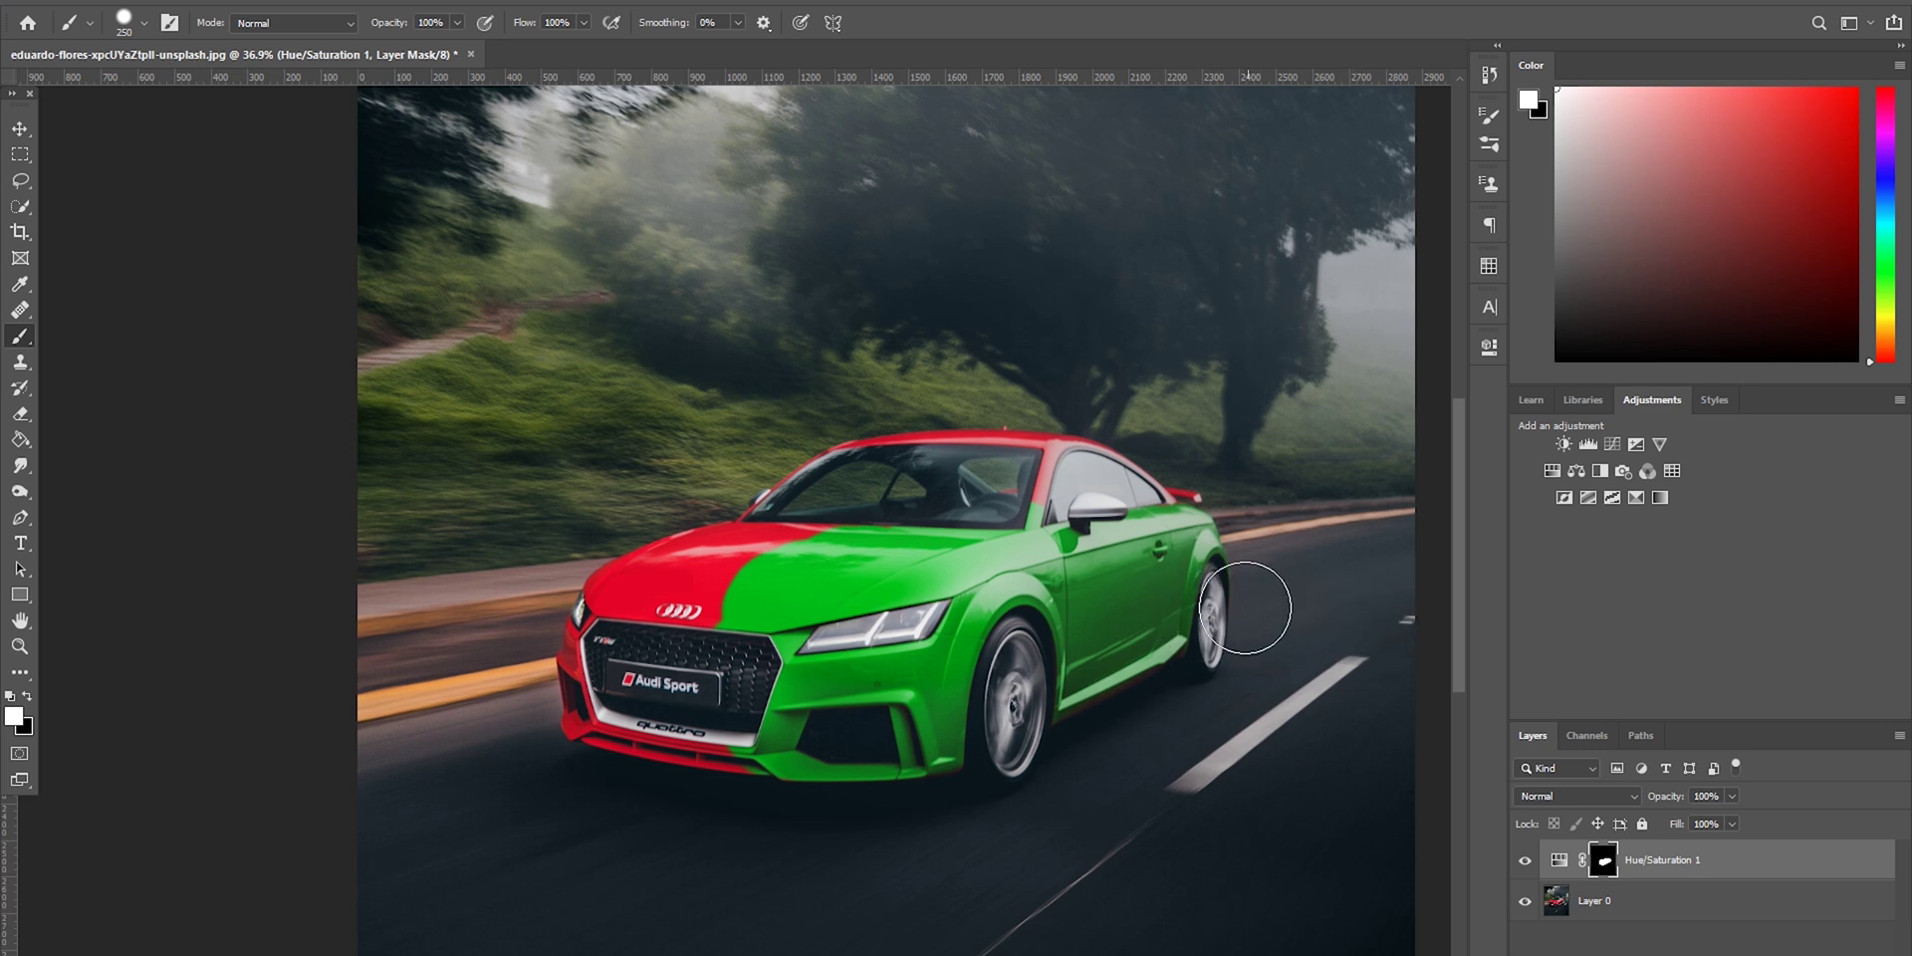
{"action": "scroll", "coordinate": [1113, 466], "scroll_direction": "up", "scroll_amount": 1}
{"action": "mouse_move", "coordinate": [1113, 466]}
{"action": "left_mouse_down"}
{"action": "mouse_move", "coordinate": [1100, 438]}
{"action": "mouse_move", "coordinate": [881, 458]}
{"action": "mouse_move", "coordinate": [842, 493]}
{"action": "mouse_move", "coordinate": [908, 535]}
{"action": "left_mouse_up"}
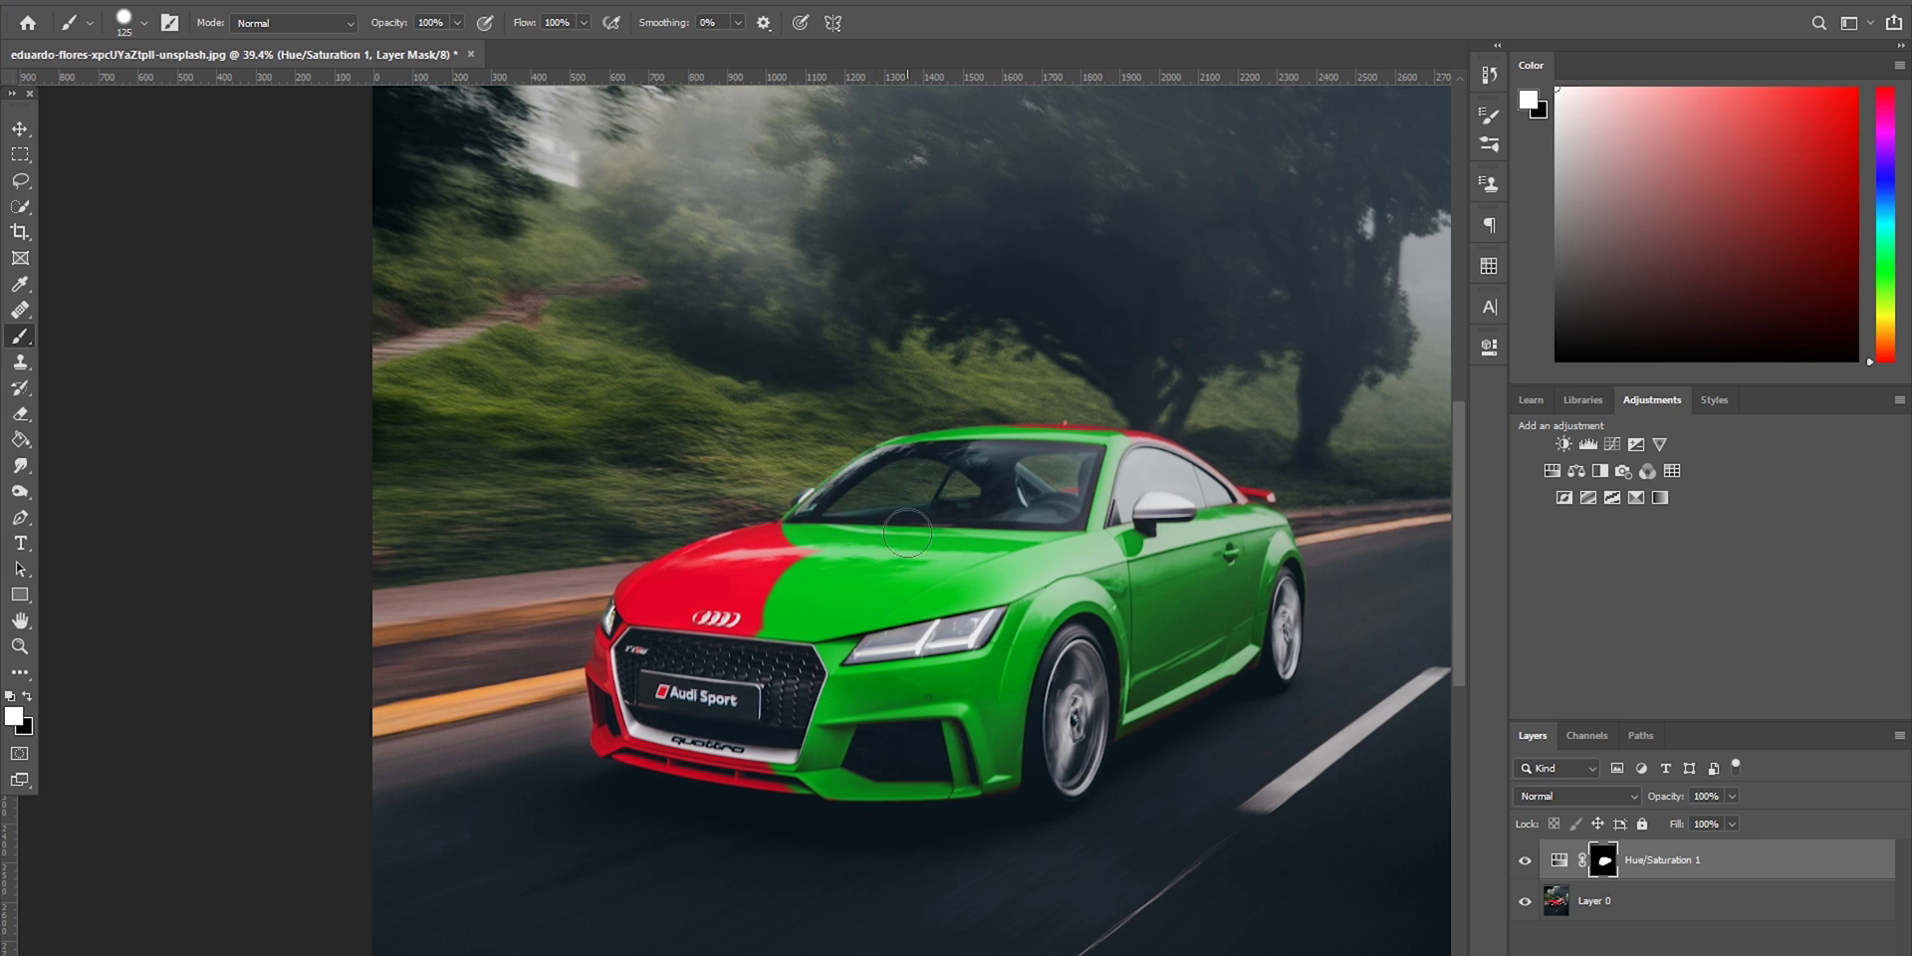
Trace the red hood with the Pen tool and convert the path to a selection.
{"action": "scroll", "coordinate": [907, 535], "scroll_direction": "up", "scroll_amount": 3}
{"action": "key", "text": "p"}
{"action": "scroll", "coordinate": [398, 648], "scroll_direction": "up", "scroll_amount": 5}
{"action": "left_click", "coordinate": [491, 854]}
{"action": "left_click", "coordinate": [511, 828]}
{"action": "left_click", "coordinate": [539, 711]}
{"action": "left_click", "coordinate": [552, 688]}
{"action": "left_click", "coordinate": [588, 609]}
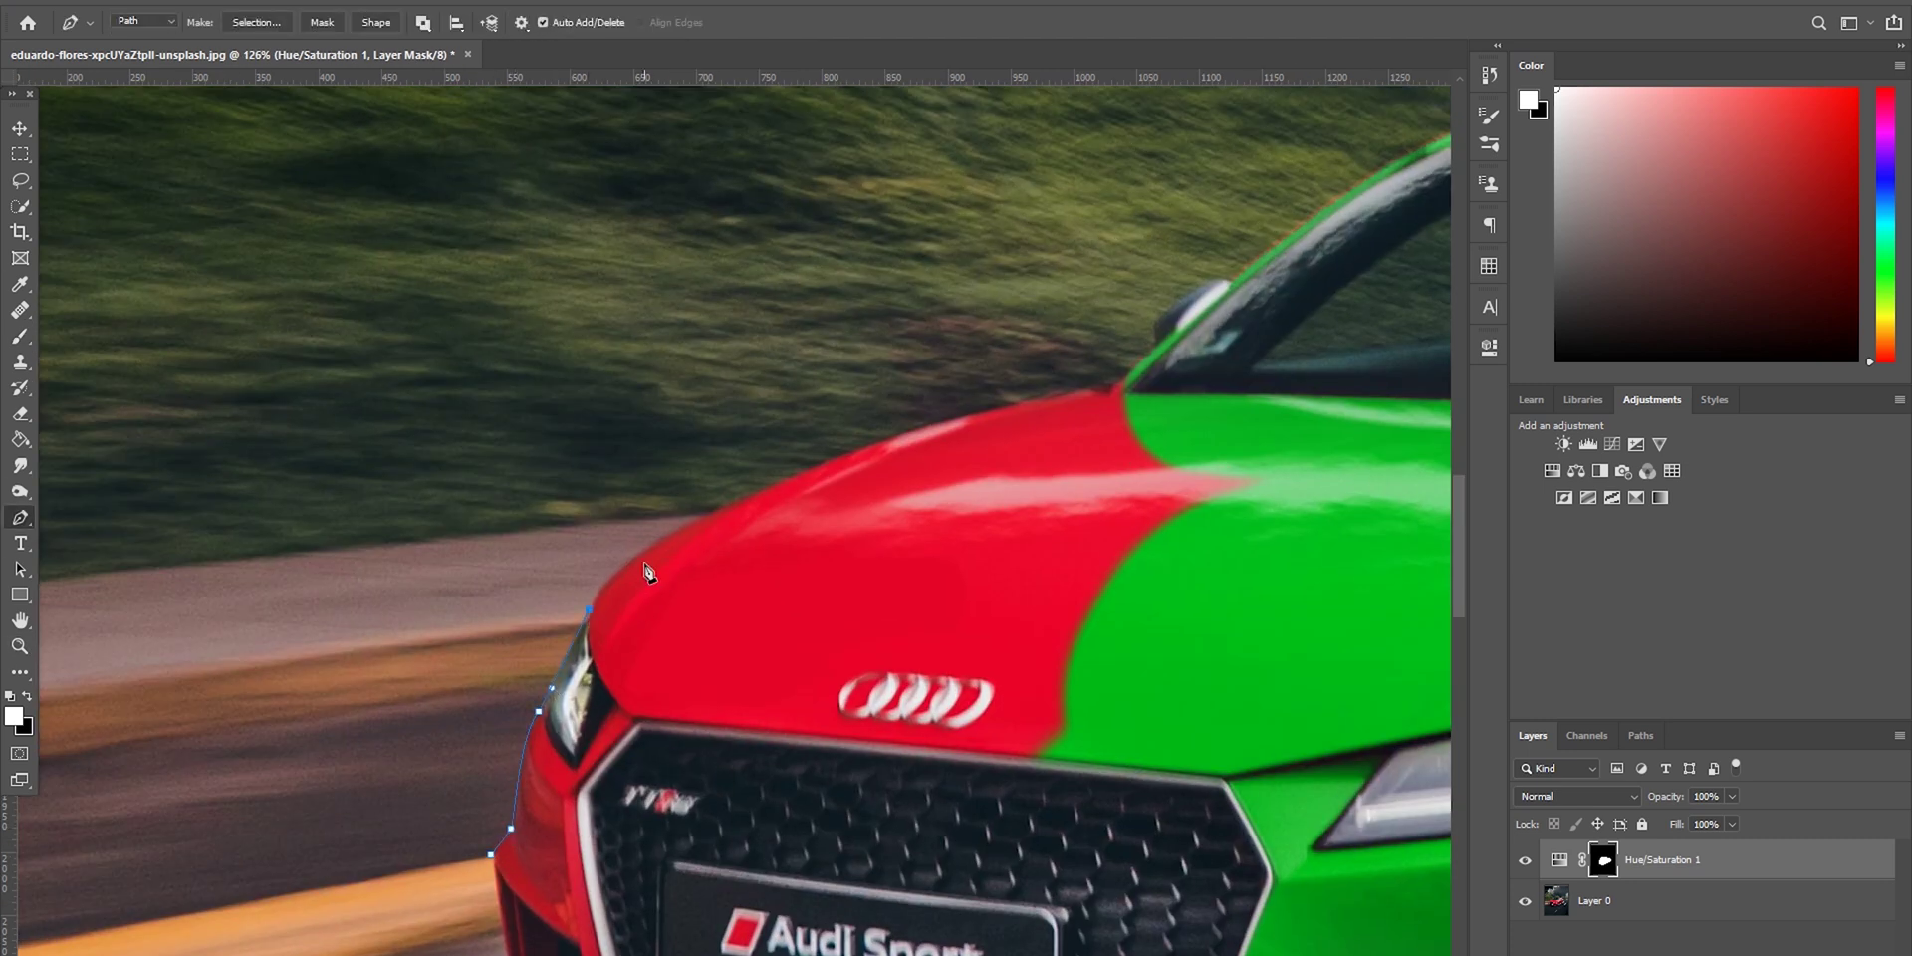
{"action": "left_click", "coordinate": [714, 511]}
{"action": "left_click", "coordinate": [888, 439]}
{"action": "left_click", "coordinate": [1091, 389]}
{"action": "left_click", "coordinate": [1111, 393]}
{"action": "left_click", "coordinate": [1139, 356]}
{"action": "left_click", "coordinate": [1196, 390]}
{"action": "left_click", "coordinate": [1308, 529]}
{"action": "left_click", "coordinate": [1107, 770]}
{"action": "left_click", "coordinate": [256, 22]}
{"action": "left_click", "coordinate": [1054, 269]}
Fill the hood selection on the mask and brush the bumper edges green with a smaller brush.
{"action": "key", "text": "b"}
{"action": "key", "text": "alt+Delete"}
{"action": "scroll", "coordinate": [494, 573], "scroll_direction": "up", "scroll_amount": 3}
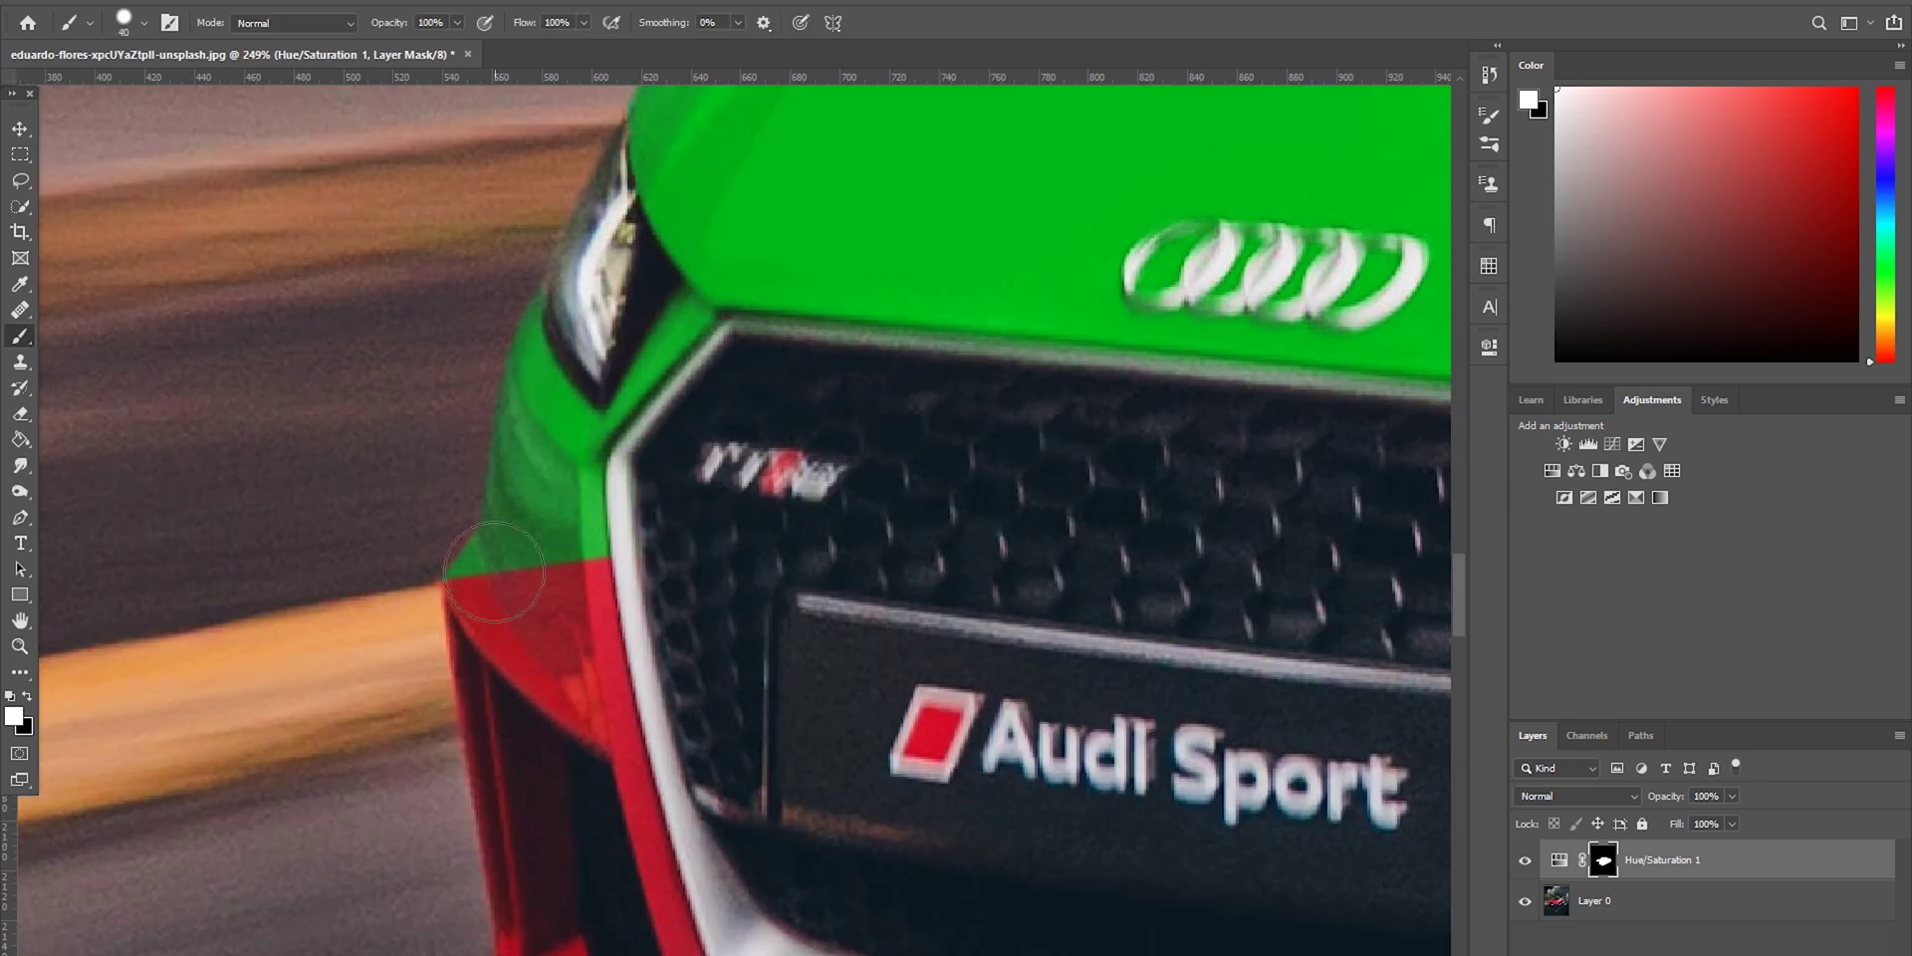
{"action": "key", "text": "bracketleft"}
{"action": "key", "text": "bracketleft"}
{"action": "key", "text": "bracketleft"}
{"action": "key", "text": "bracketleft"}
{"action": "key", "text": "bracketleft"}
{"action": "key", "text": "bracketleft"}
{"action": "left_click_drag", "start_coordinate": [450, 582], "coordinate": [505, 936]}
{"action": "left_click_drag", "start_coordinate": [512, 578], "coordinate": [652, 822]}
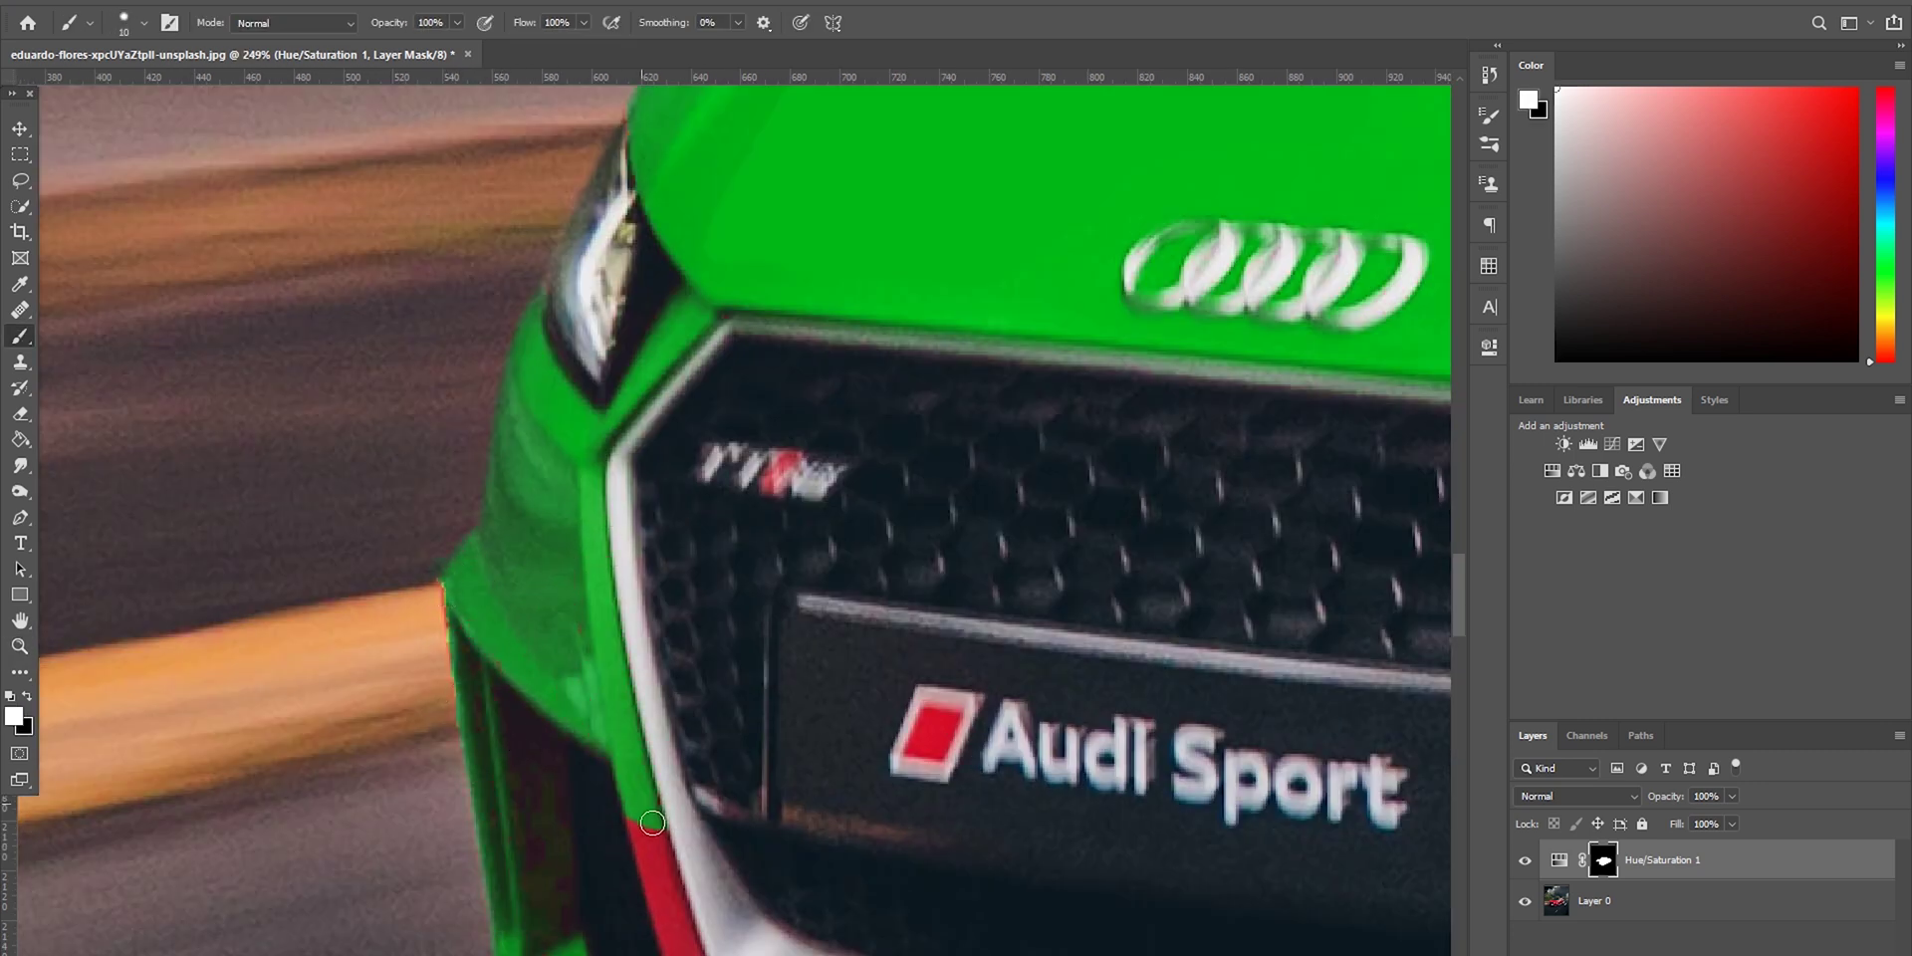
Switch between the adjustment and its mask, swap colours, and zoom out to view the whole green car.
{"action": "scroll", "coordinate": [652, 823], "scroll_direction": "down", "scroll_amount": 3}
{"action": "scroll", "coordinate": [697, 597], "scroll_direction": "right", "scroll_amount": 5}
{"action": "scroll", "coordinate": [697, 597], "scroll_direction": "right", "scroll_amount": 5}
{"action": "key", "text": "bracketright"}
{"action": "key", "text": "bracketright"}
{"action": "key", "text": "bracketright"}
{"action": "key", "text": "bracketright"}
{"action": "key", "text": "x"}
{"action": "left_click", "coordinate": [1559, 863]}
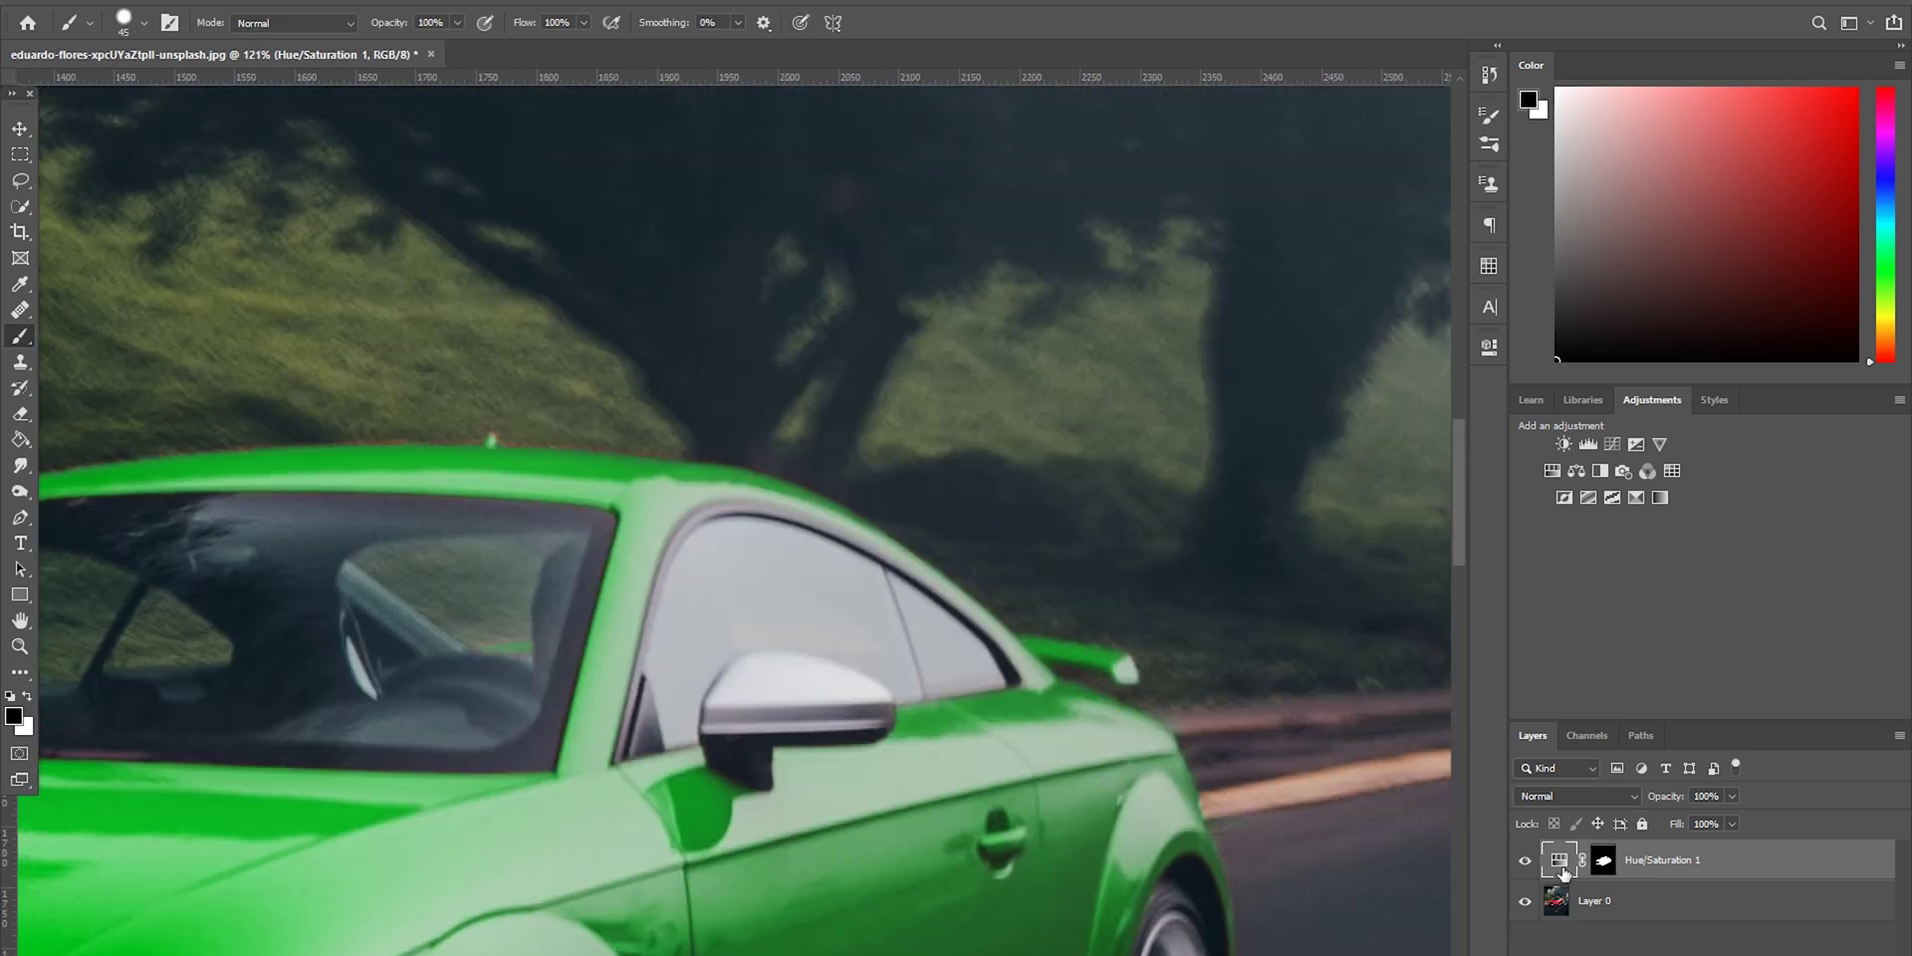
{"action": "scroll", "coordinate": [704, 518], "scroll_direction": "left", "scroll_amount": 10}
{"action": "scroll", "coordinate": [704, 518], "scroll_direction": "up", "scroll_amount": 3}
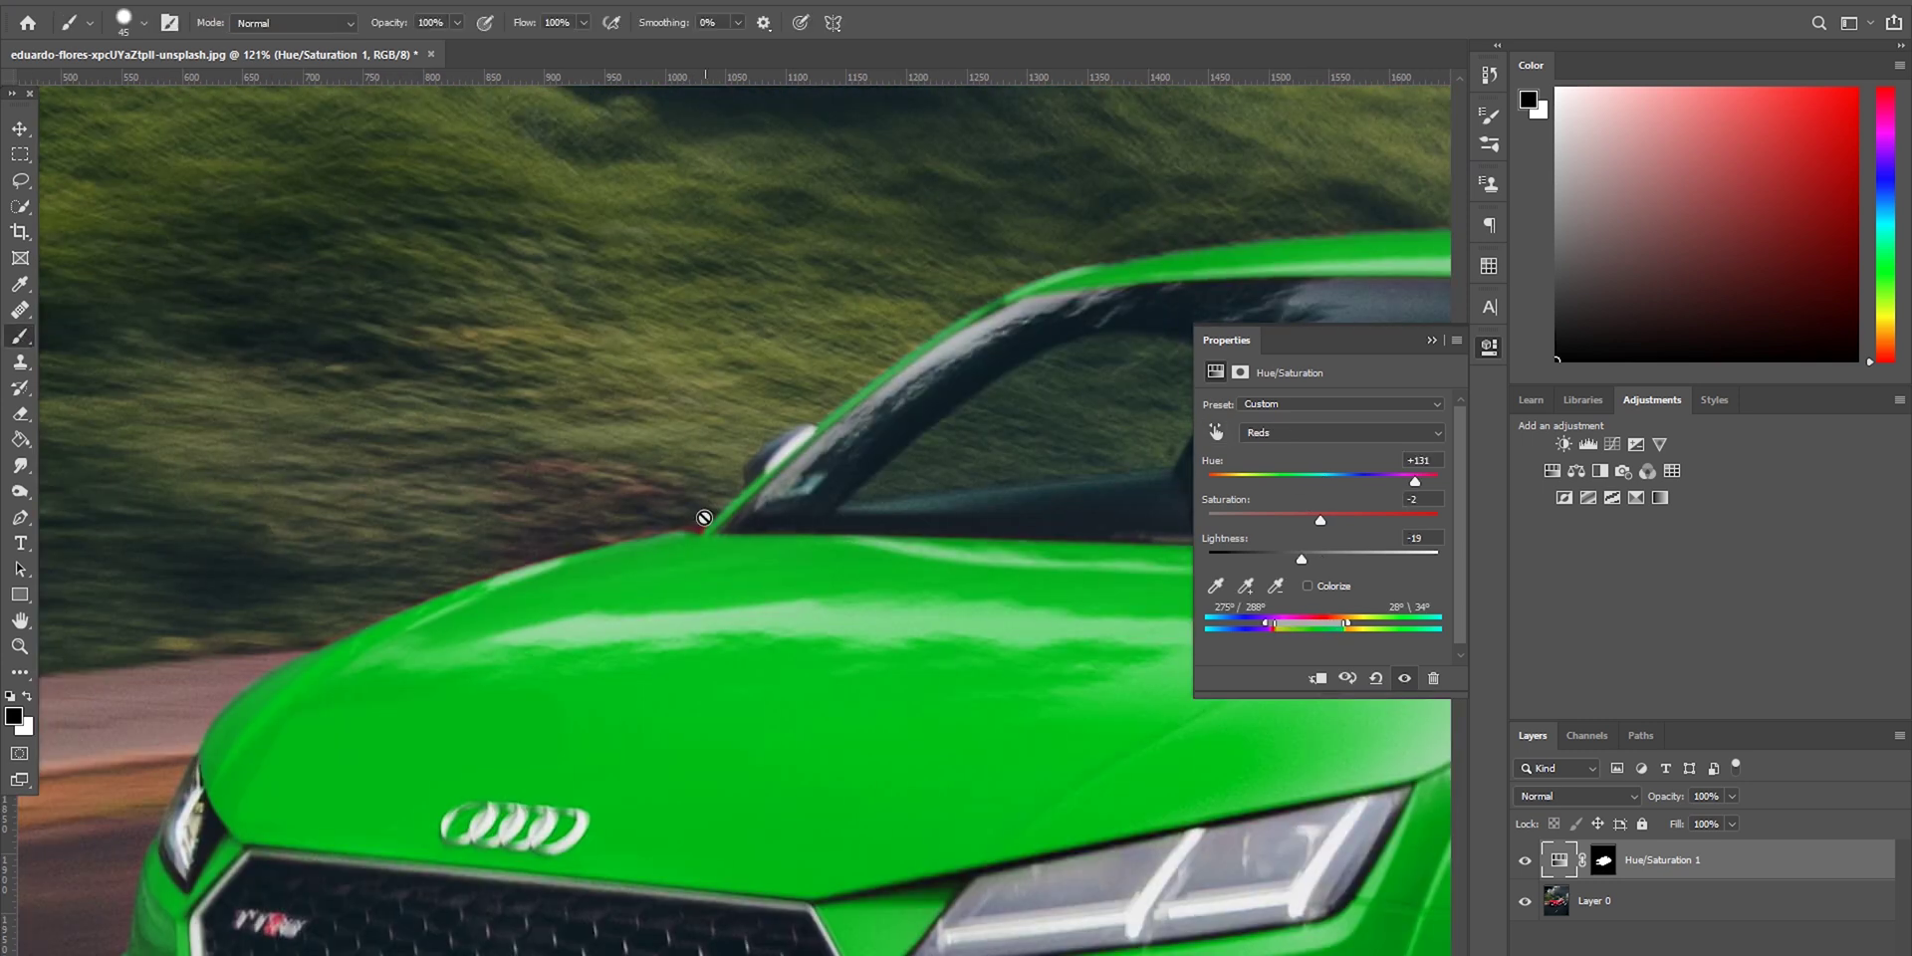
{"action": "key", "text": "ctrl+backslash"}
{"action": "scroll", "coordinate": [704, 518], "scroll_direction": "down", "scroll_amount": 3}
{"action": "scroll", "coordinate": [619, 529], "scroll_direction": "up", "scroll_amount": 3}
{"action": "key", "text": "x"}
{"action": "scroll", "coordinate": [904, 587], "scroll_direction": "down", "scroll_amount": 5}
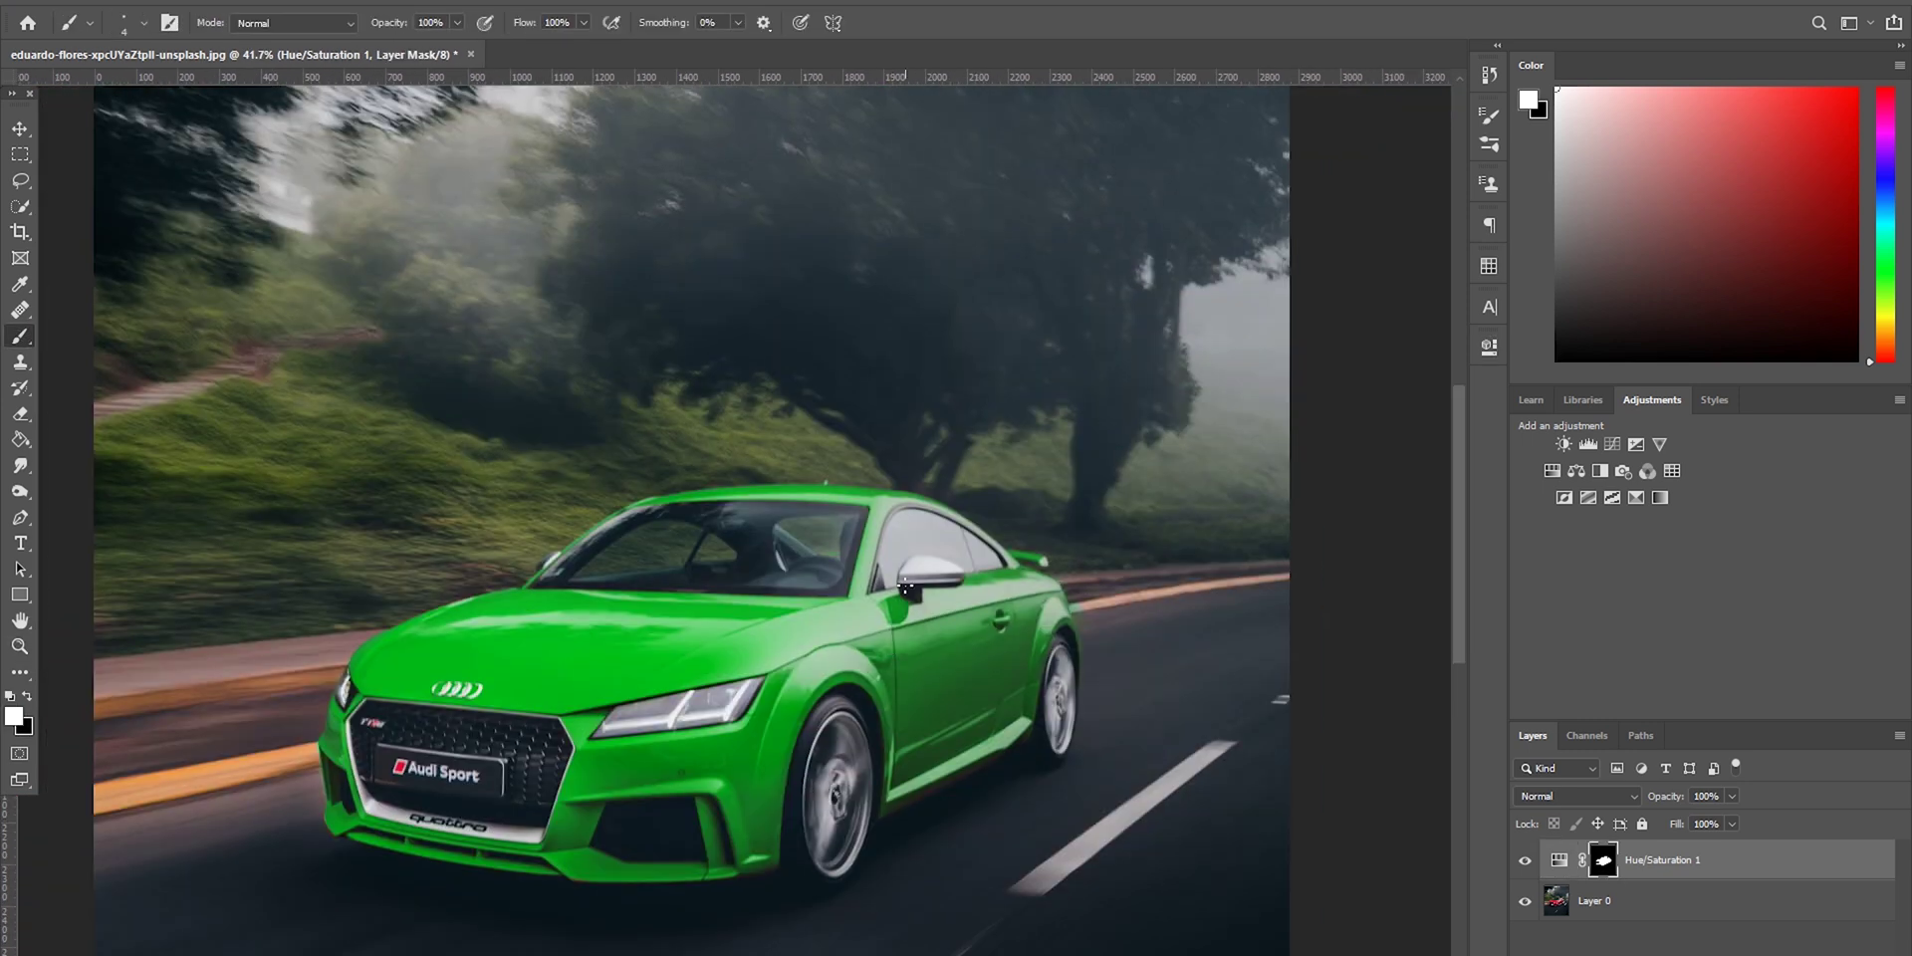
{"action": "key", "text": "x"}
{"action": "key", "text": "z"}
{"action": "left_click", "coordinate": [355, 551], "text": "alt"}
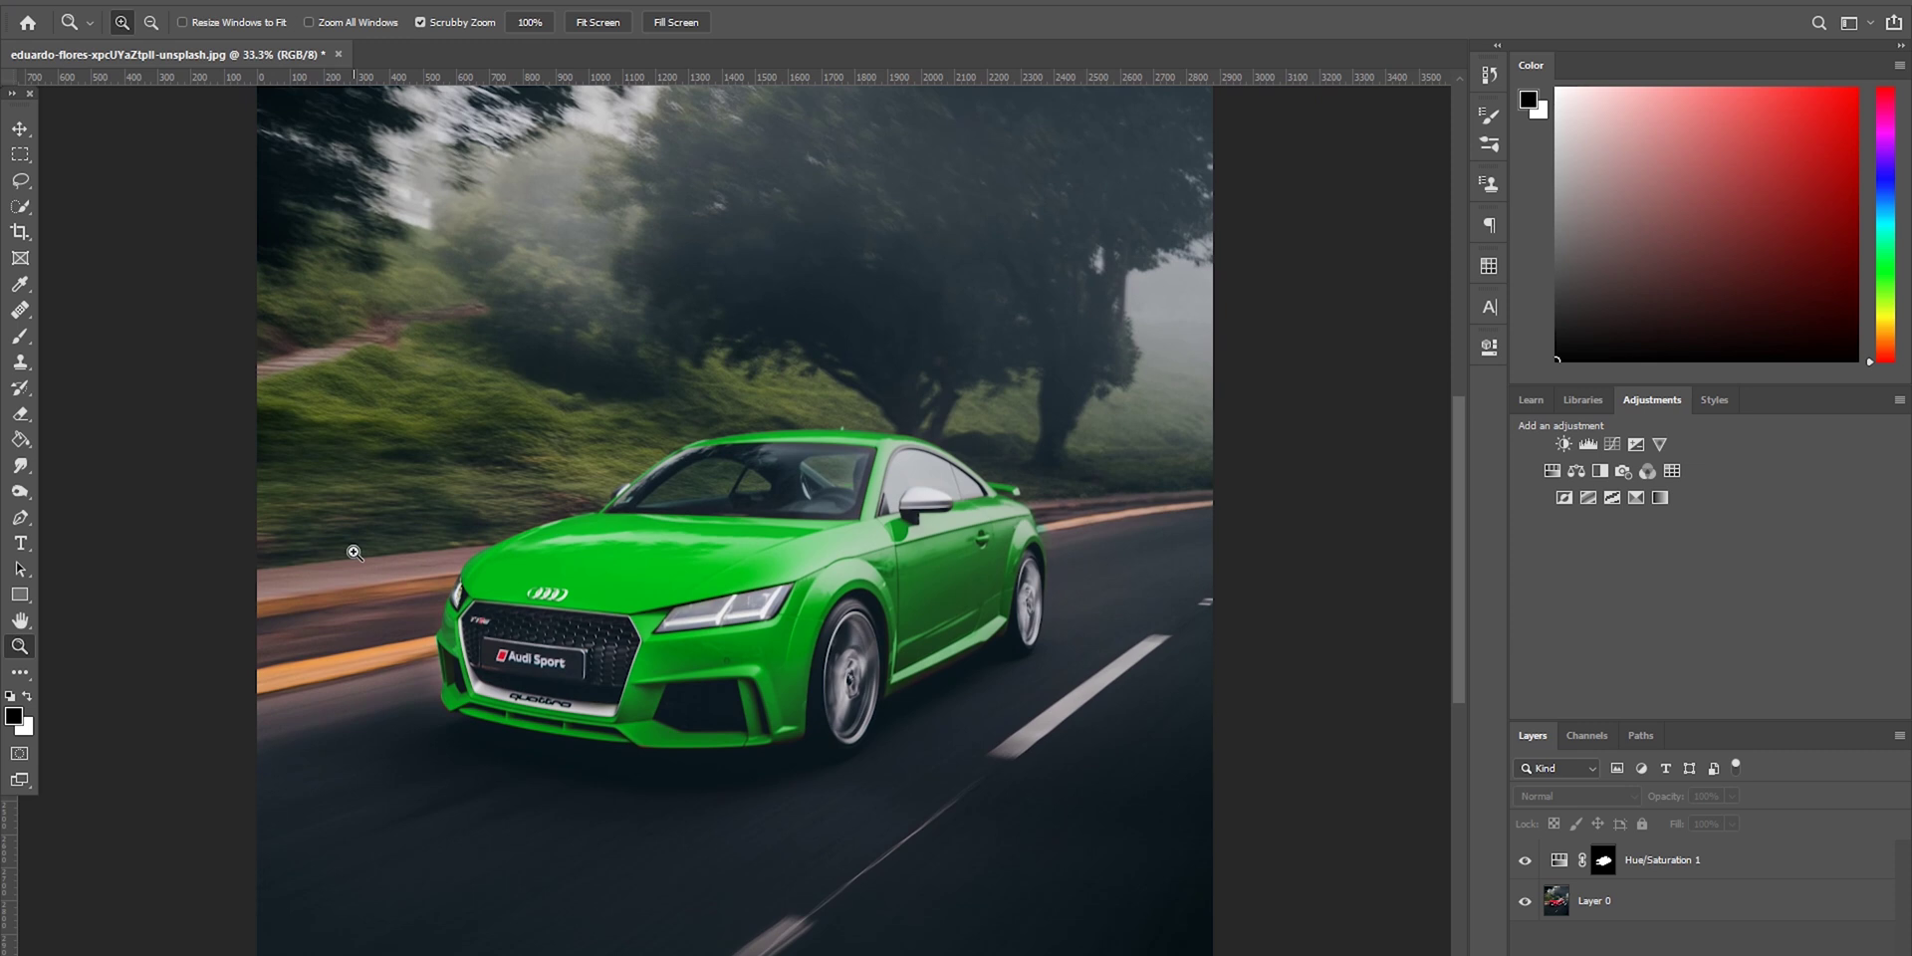
Paint black with a size-25 brush on the Hue/Saturation mask over the teal road-line patch by the rear fender.
{"action": "scroll", "coordinate": [354, 551], "scroll_direction": "up", "scroll_amount": 1}
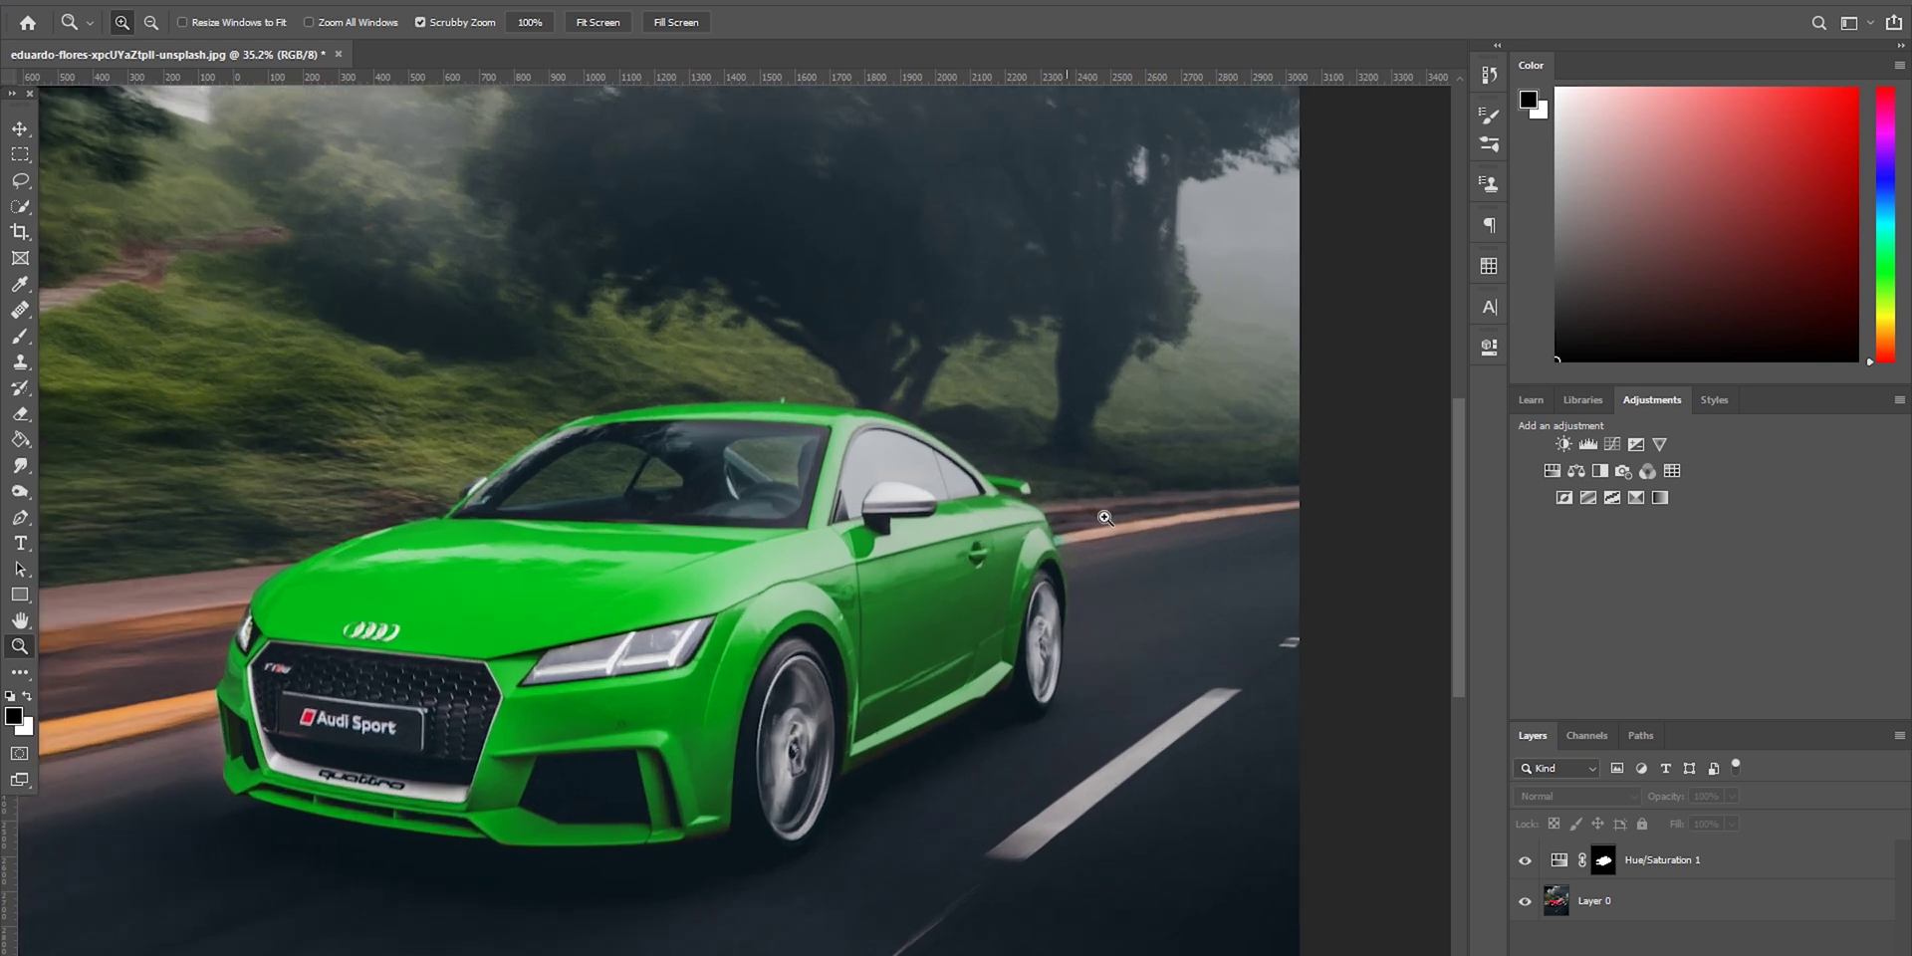
{"action": "left_click_drag", "start_coordinate": [1066, 513], "coordinate": [1010, 592]}
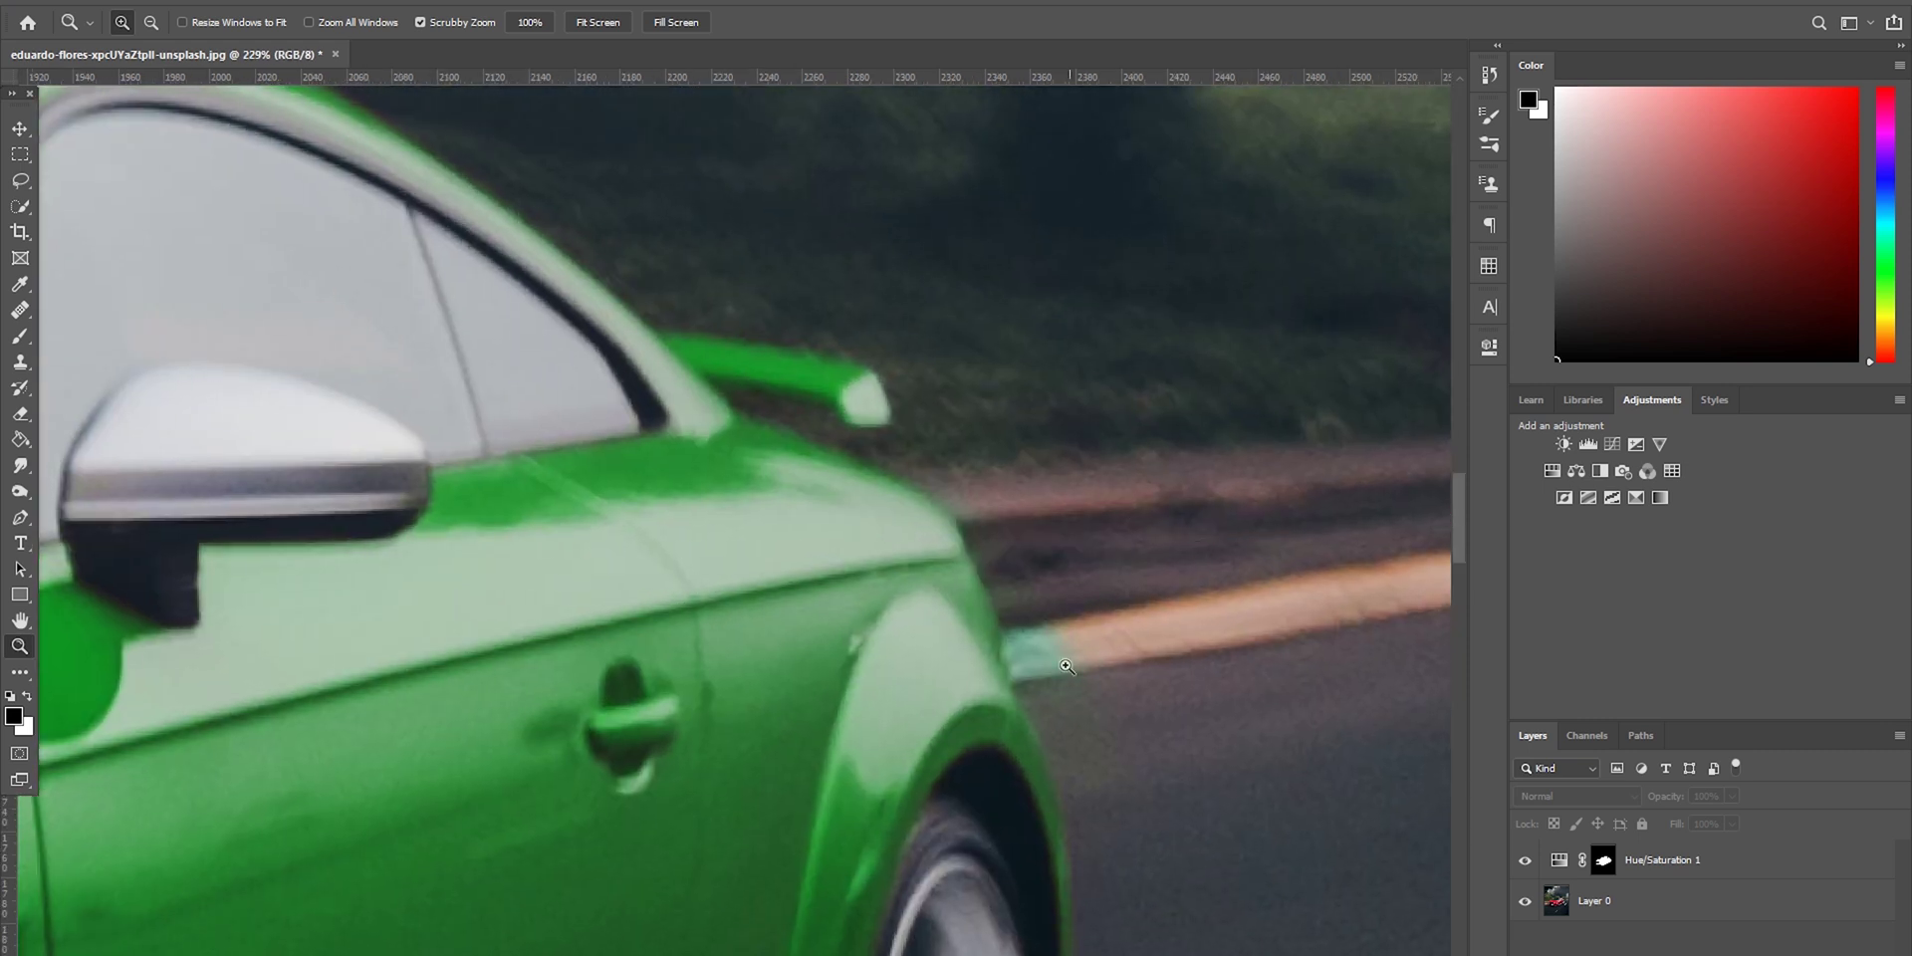
{"action": "left_click", "coordinate": [1595, 866]}
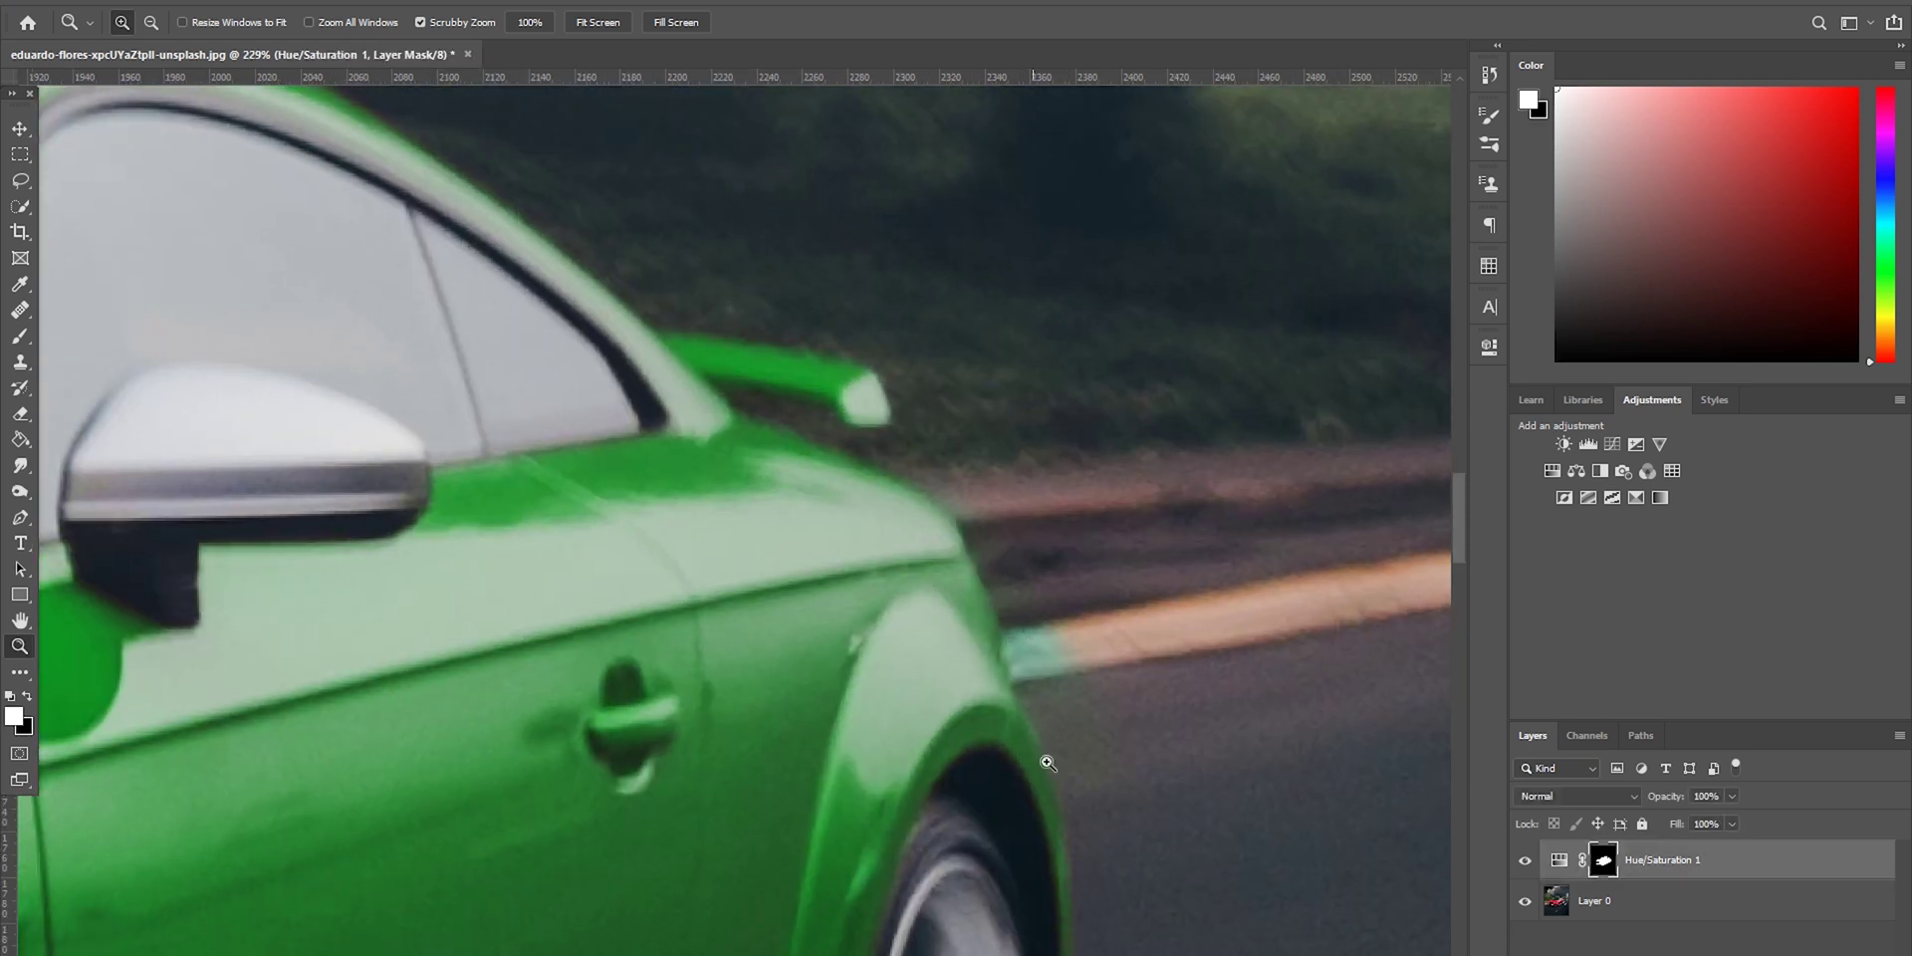
{"action": "key", "text": "b"}
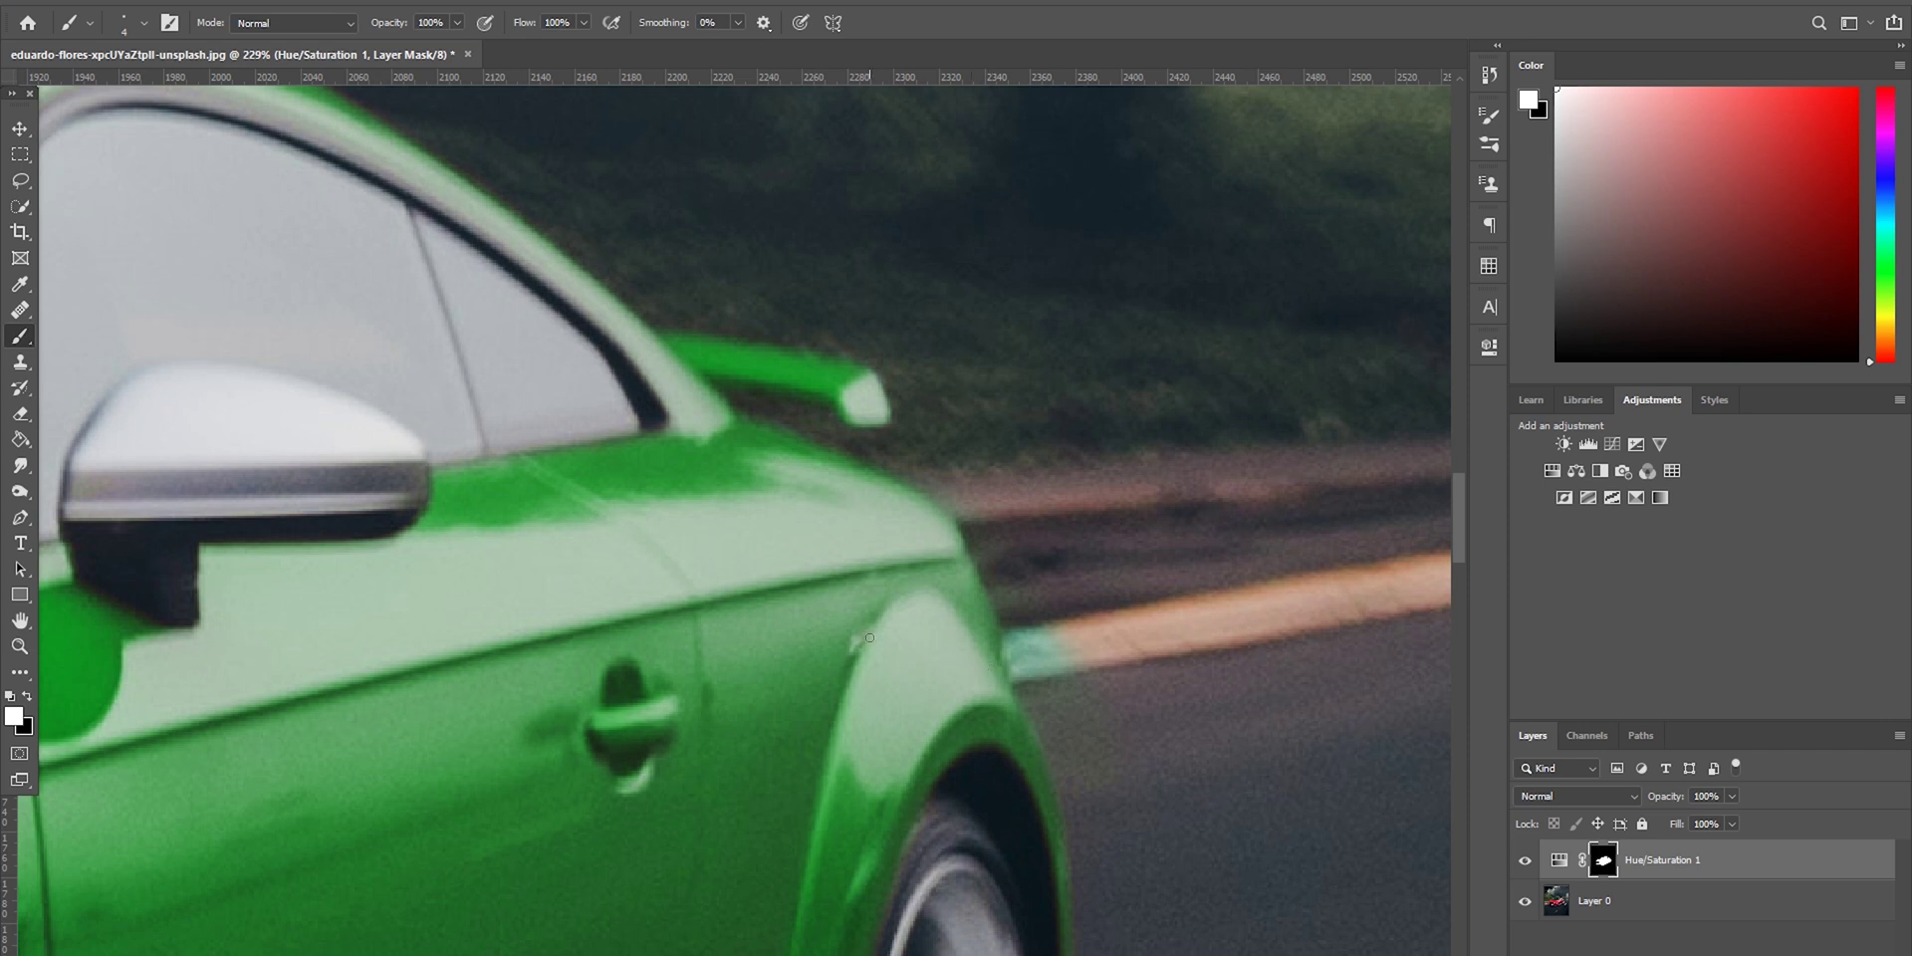
{"action": "key", "text": "bracketright"}
{"action": "key", "text": "bracketright"}
{"action": "key", "text": "bracketright"}
{"action": "key", "text": "x"}
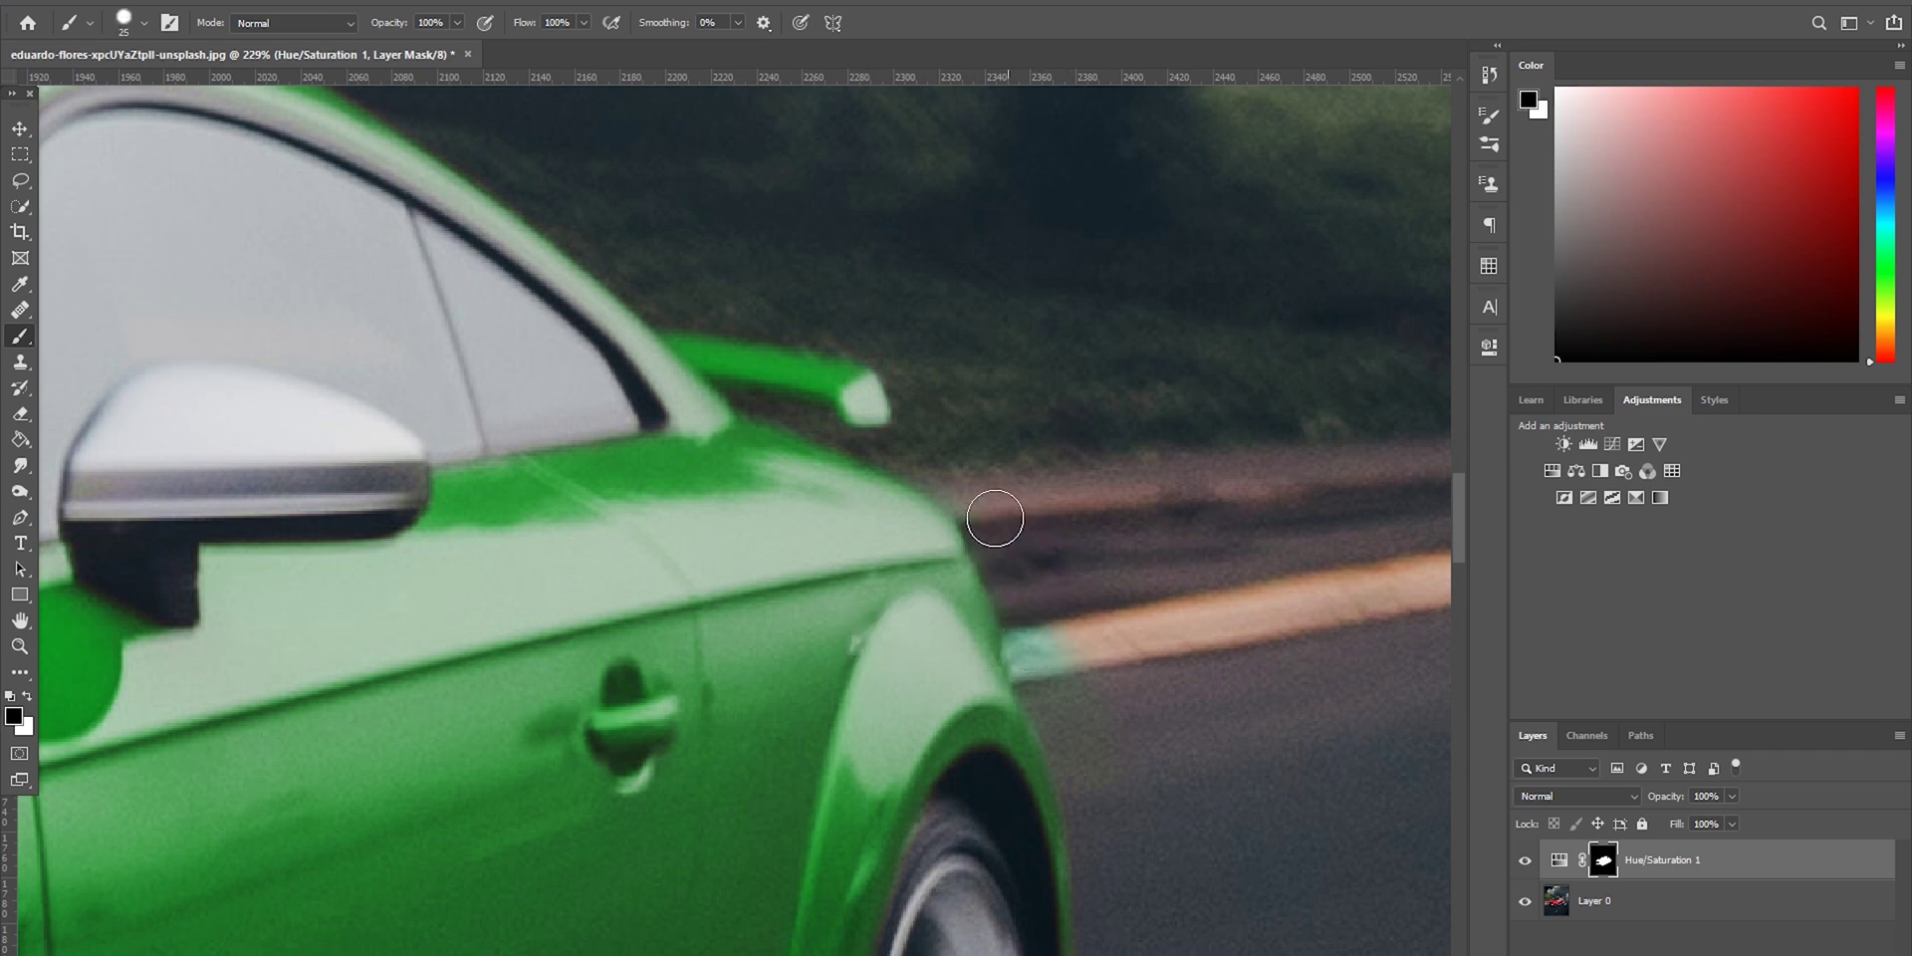
{"action": "mouse_move", "coordinate": [1018, 567]}
{"action": "left_mouse_down"}
{"action": "mouse_move", "coordinate": [1044, 671]}
{"action": "mouse_move", "coordinate": [1073, 673]}
{"action": "mouse_move", "coordinate": [1035, 648]}
{"action": "left_mouse_up"}
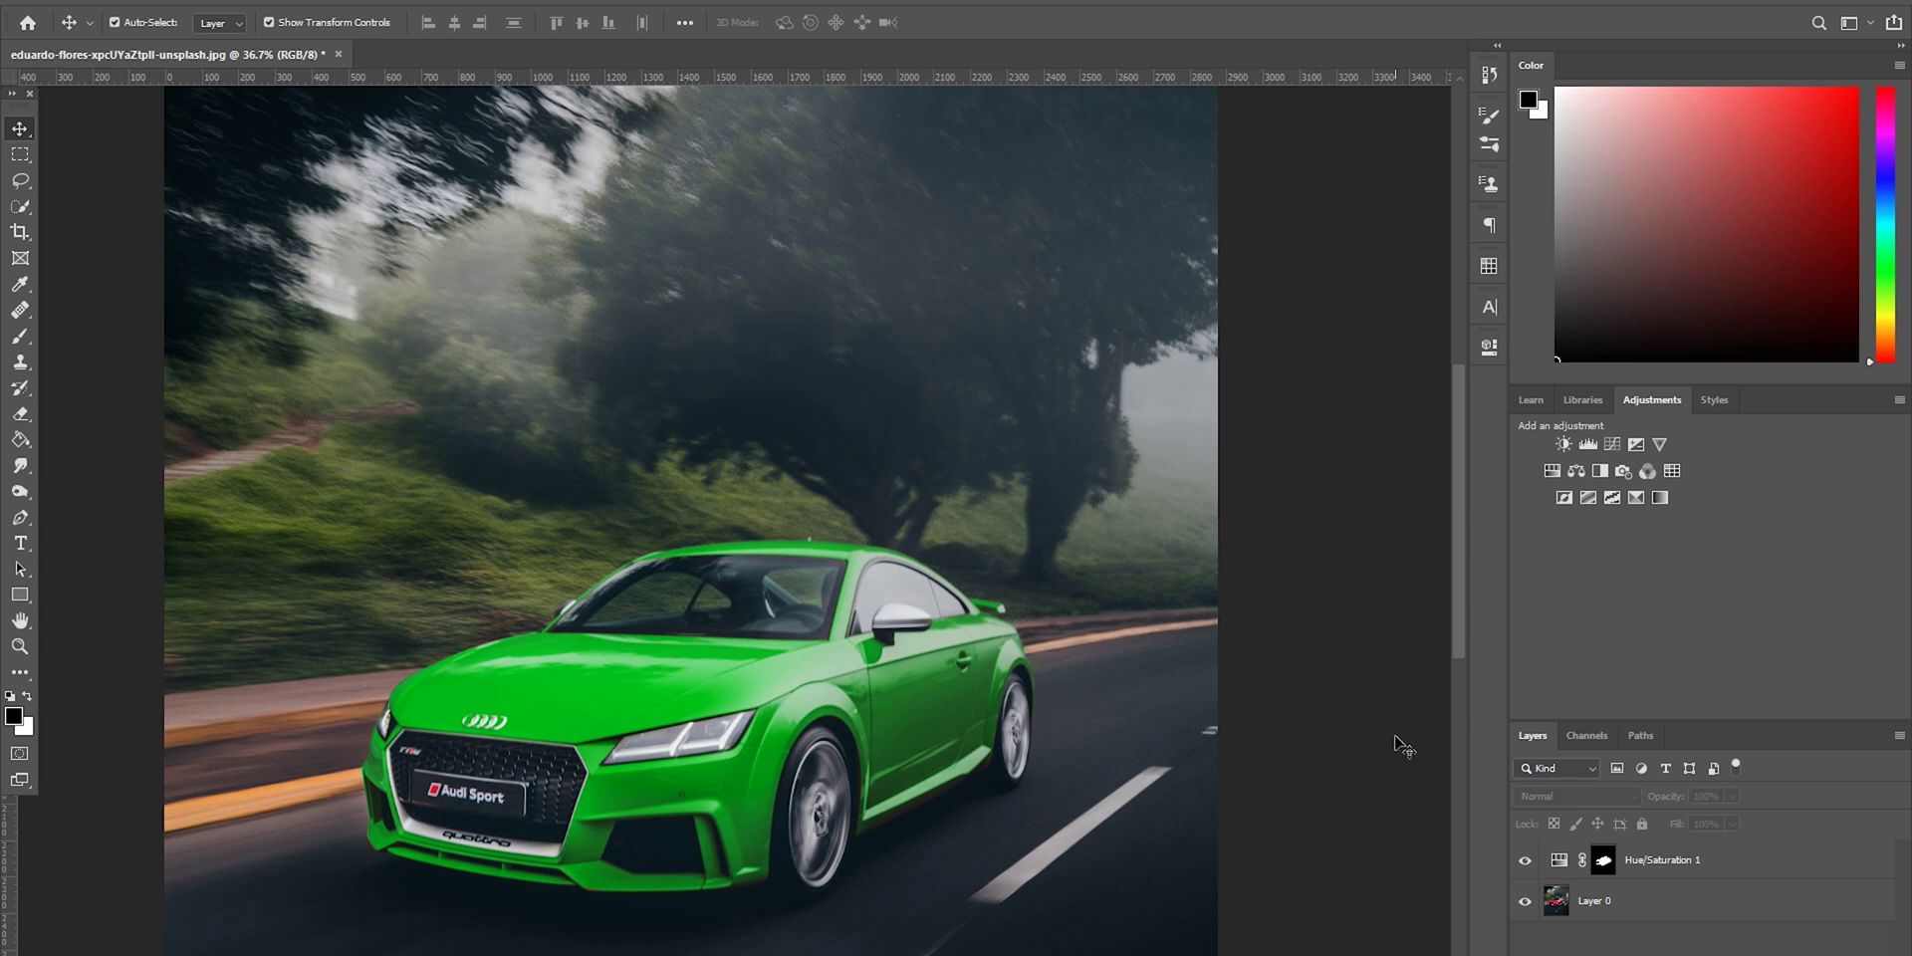
{"action": "double_click", "coordinate": [1557, 861]}
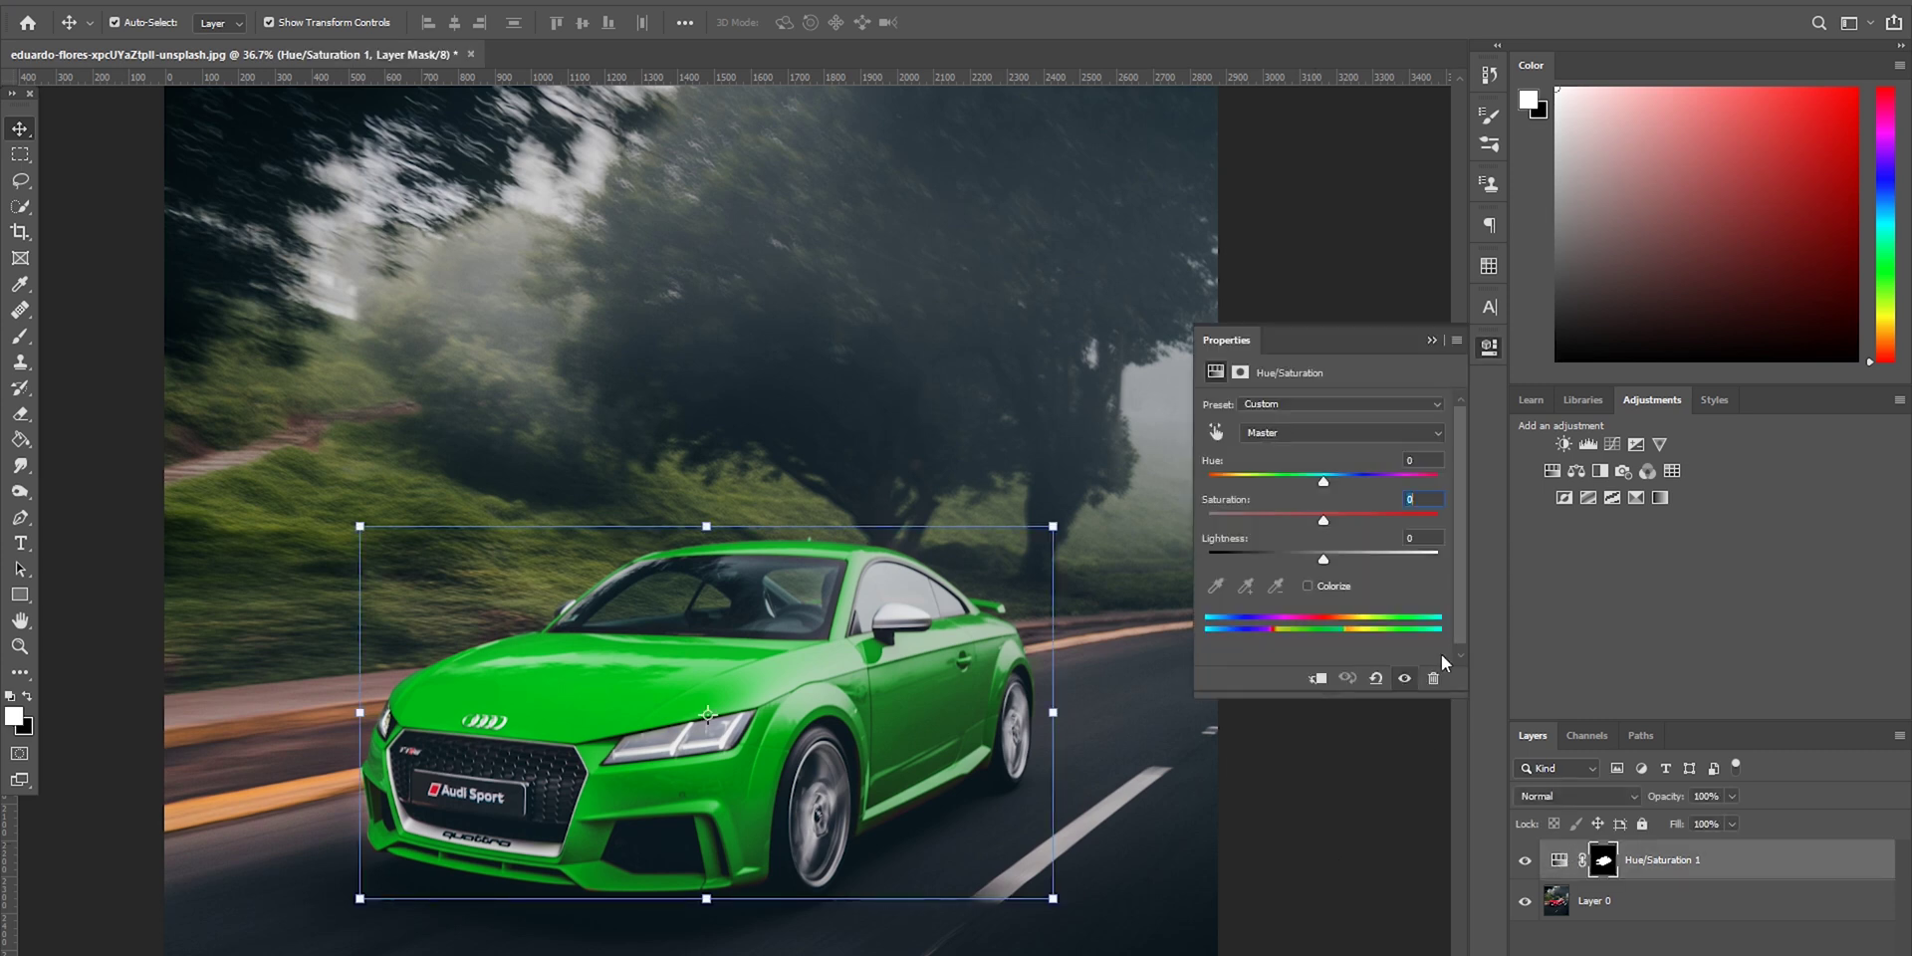
{"action": "left_click", "coordinate": [1215, 431]}
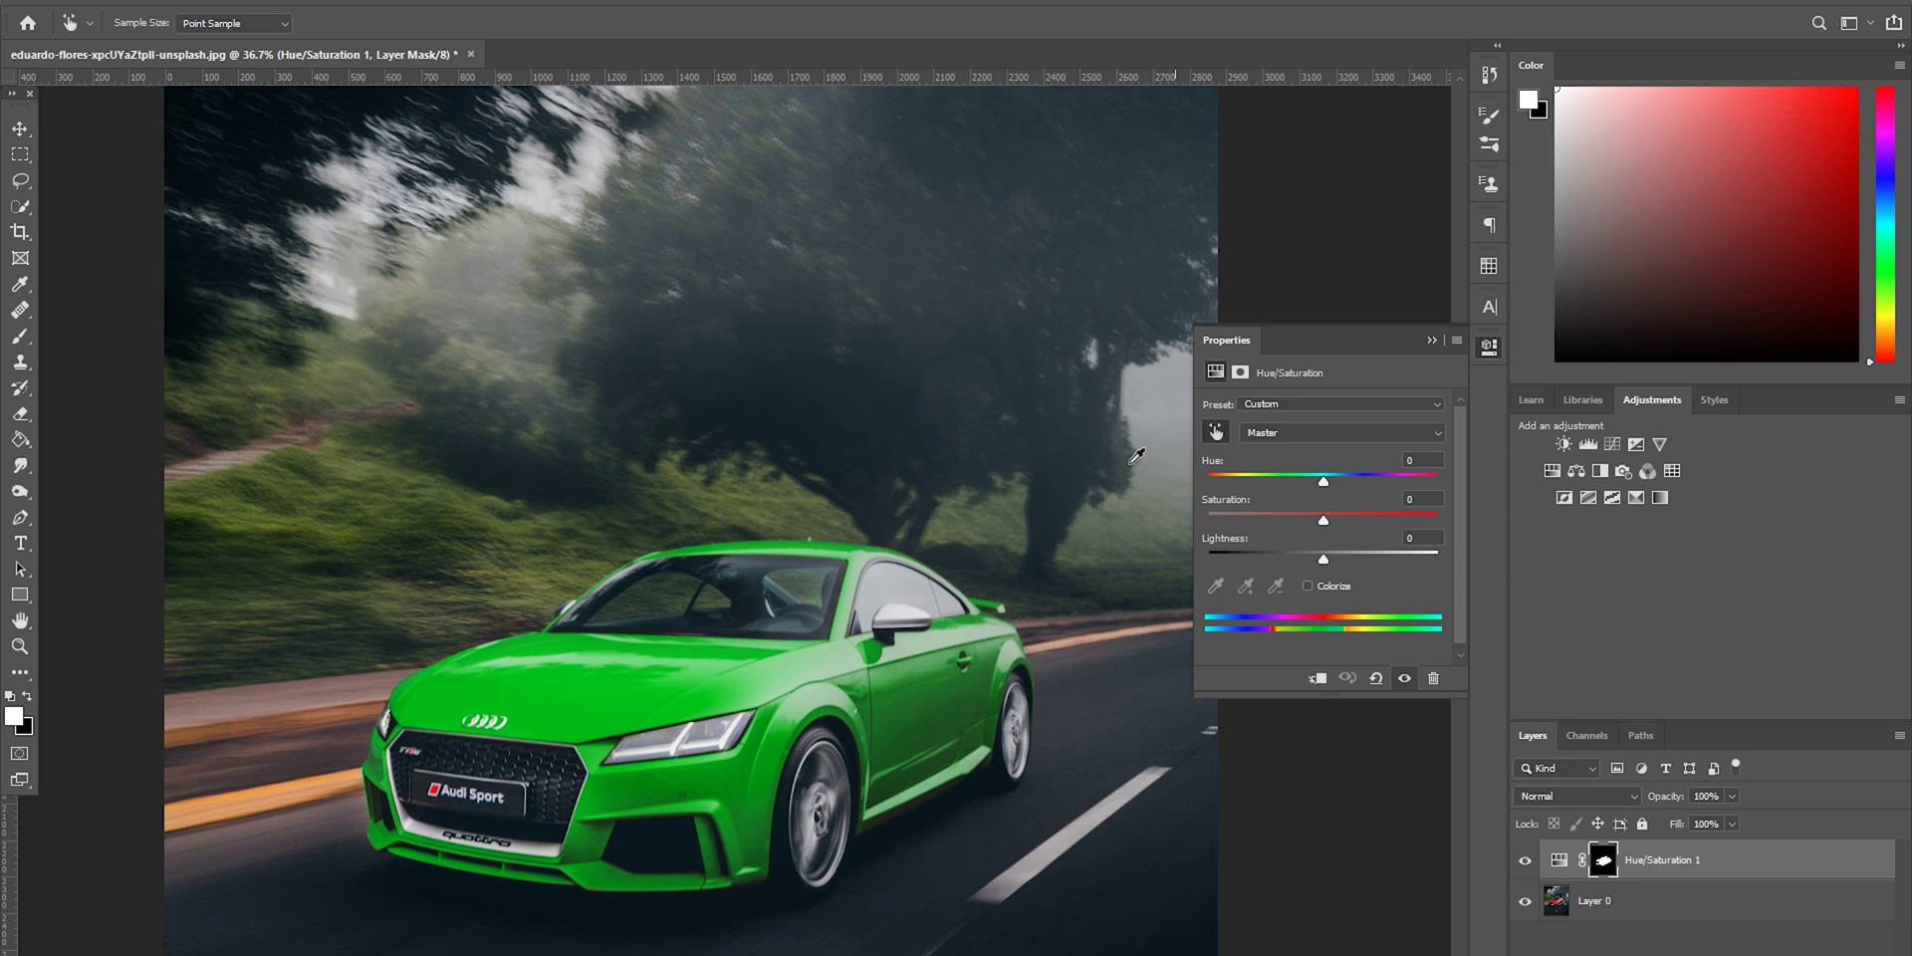
{"action": "left_click", "coordinate": [448, 701]}
{"action": "right_click", "coordinate": [448, 701]}
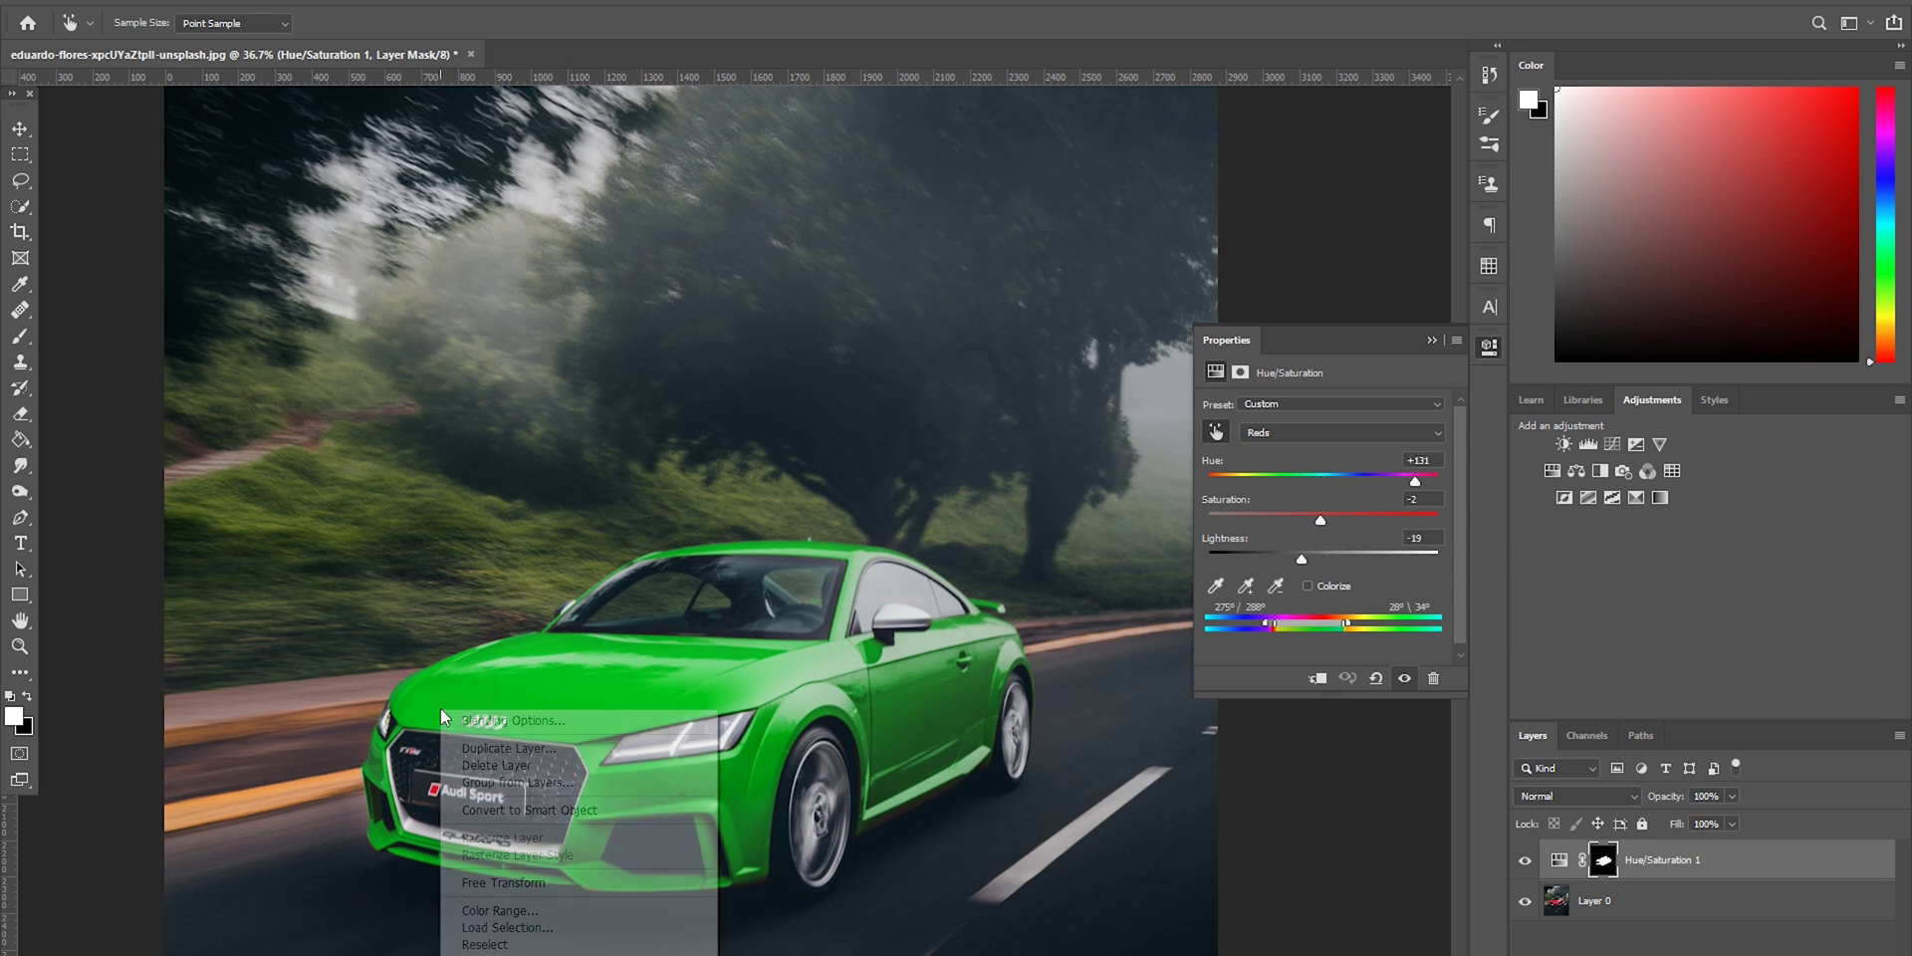
{"action": "key", "text": "Escape"}
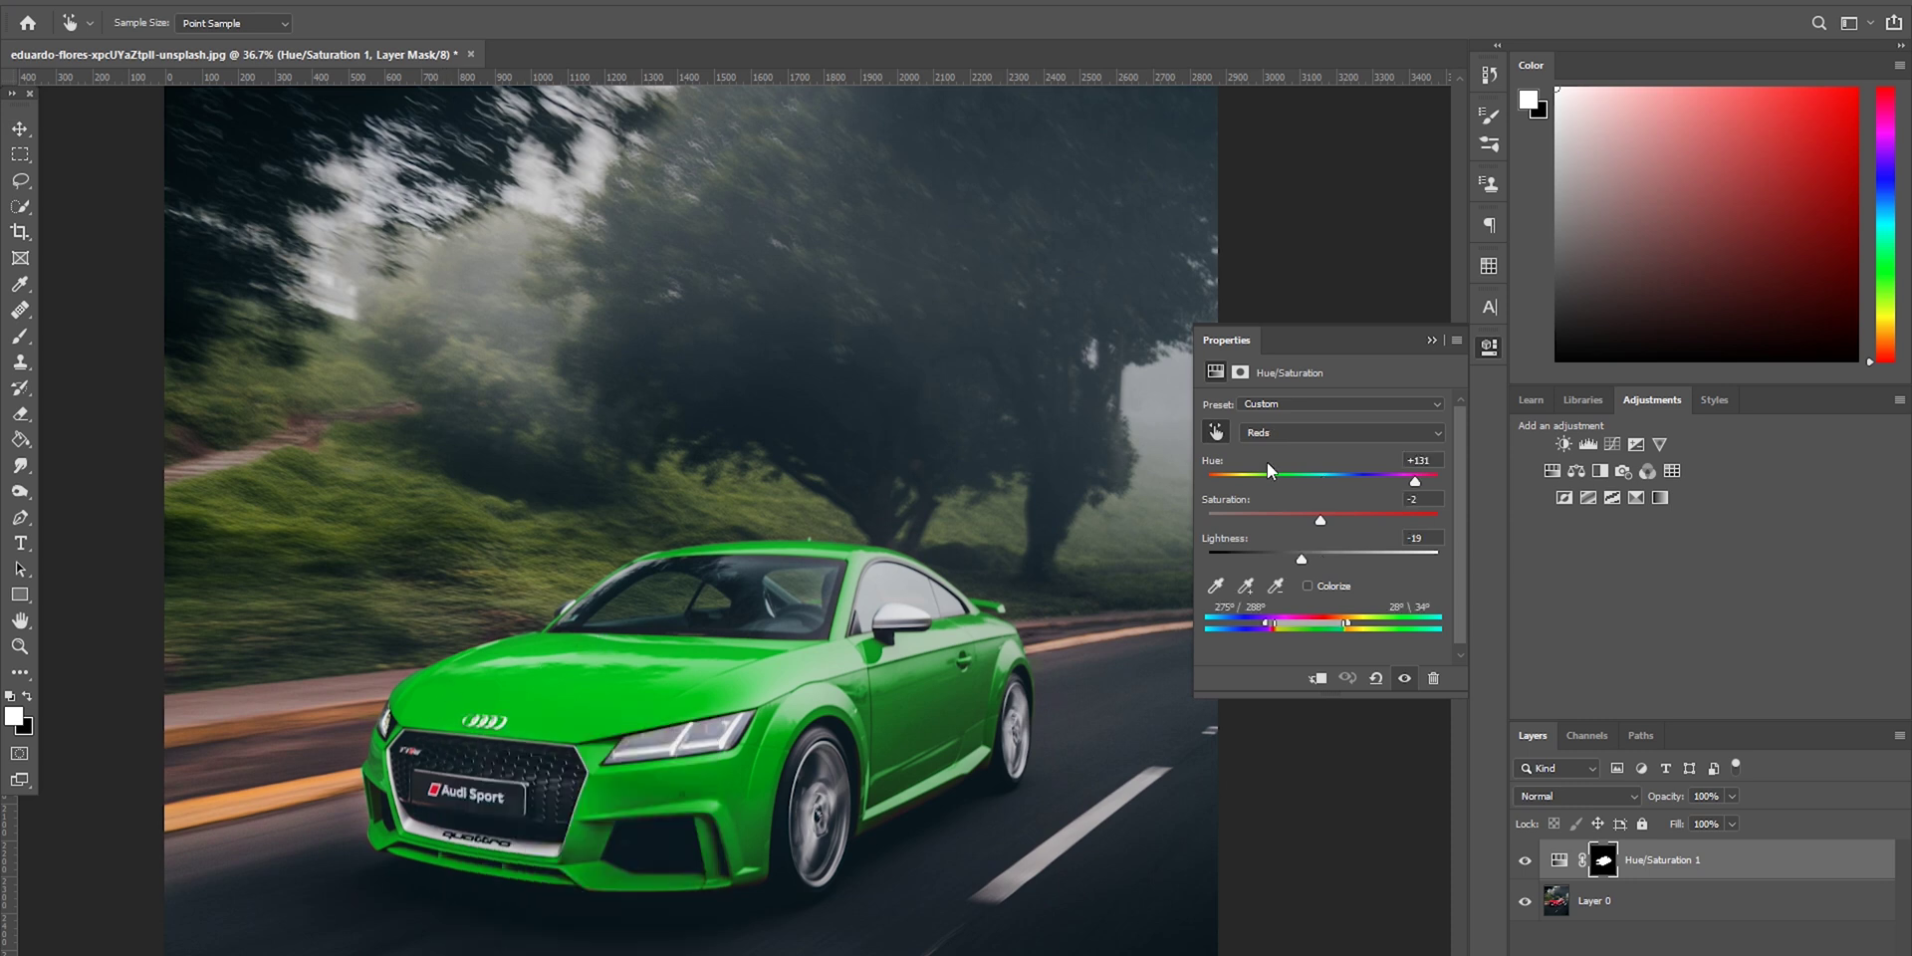
{"action": "mouse_move", "coordinate": [1414, 488]}
{"action": "left_mouse_down"}
{"action": "mouse_move", "coordinate": [1192, 495]}
{"action": "mouse_move", "coordinate": [1414, 483]}
{"action": "left_mouse_up"}
{"action": "left_click", "coordinate": [1433, 340]}
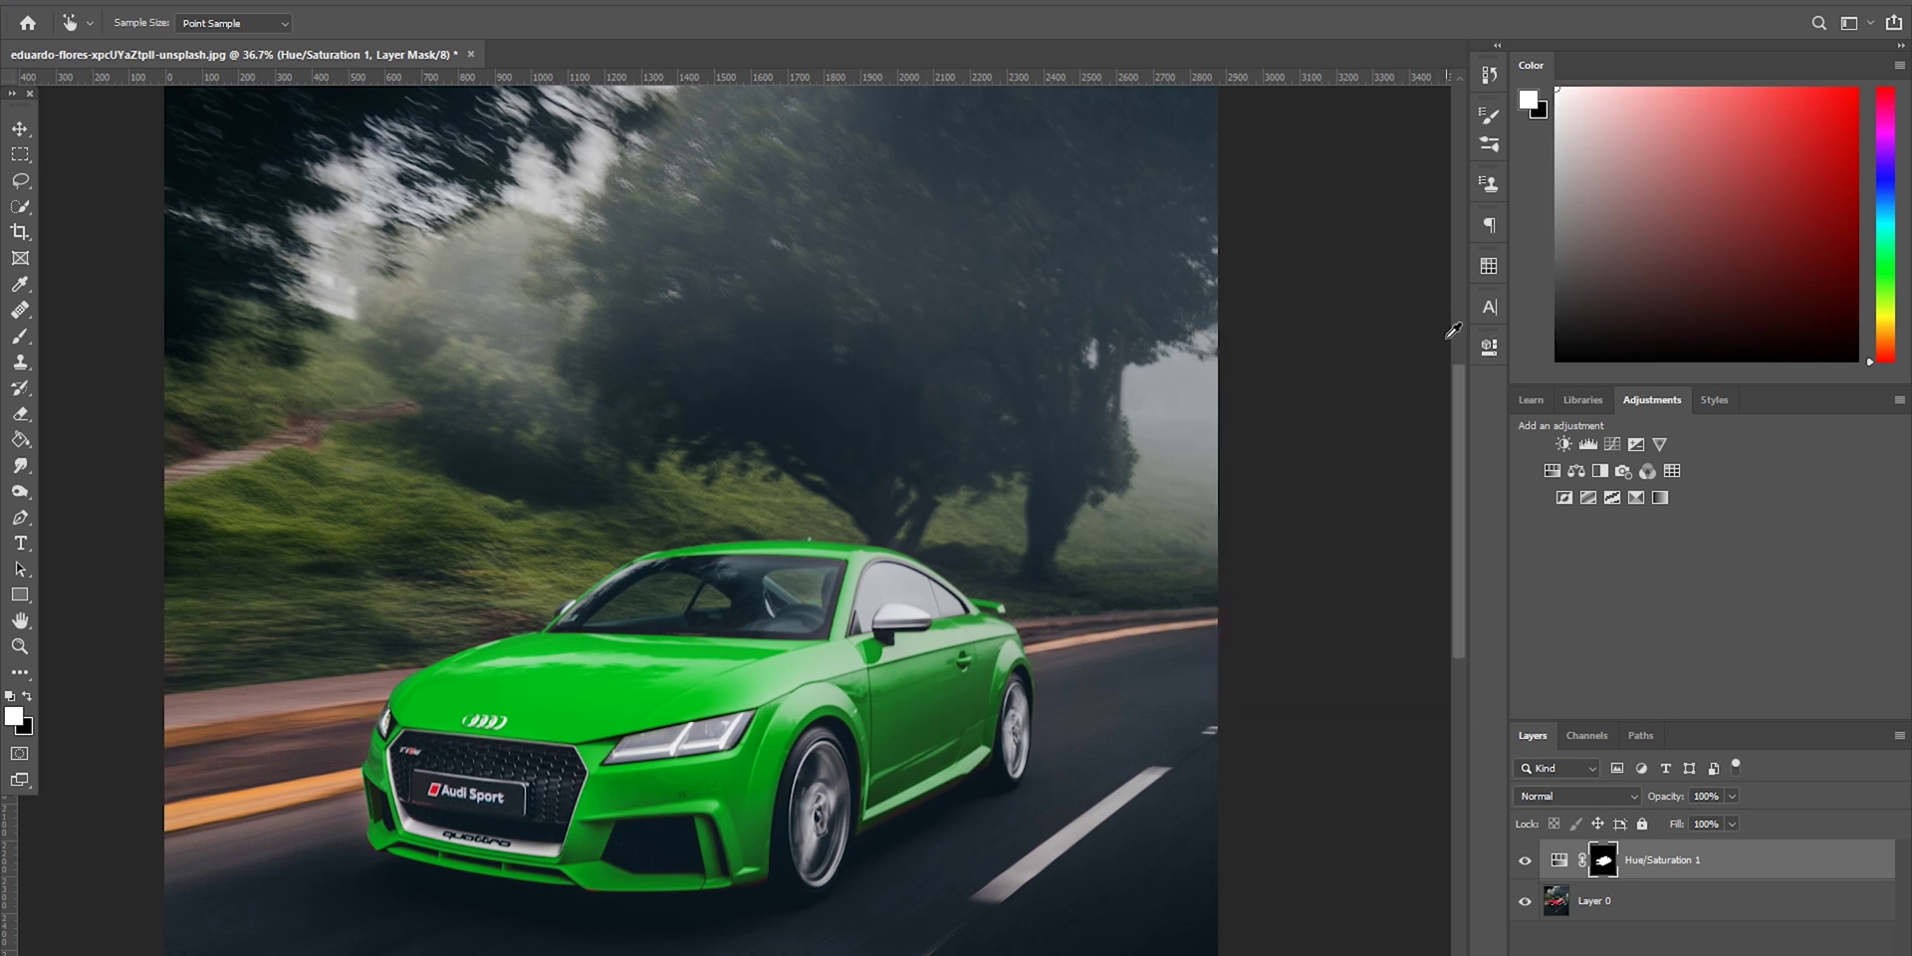